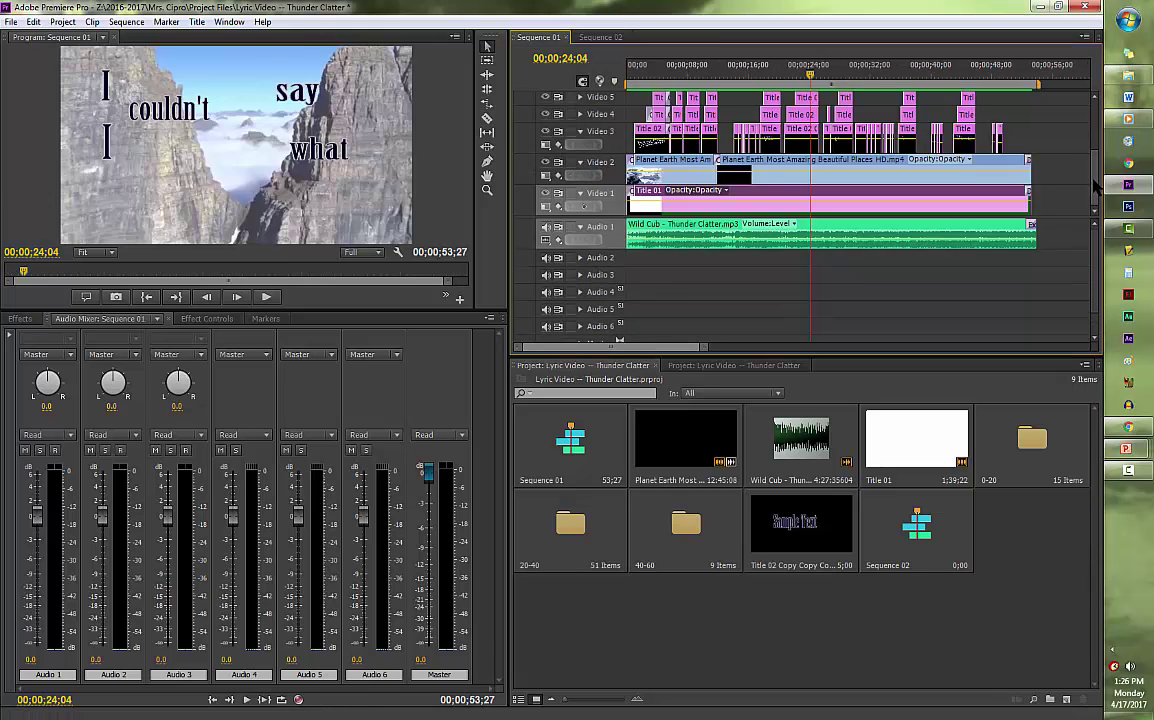
# - Open Sequence 02 and place the Wild Cub - Thunder Clatter.mp3 song on the Audio 1 track
pyautogui.scroll(6, 1090, 185)
pyautogui.scroll(-5, 1090, 150)
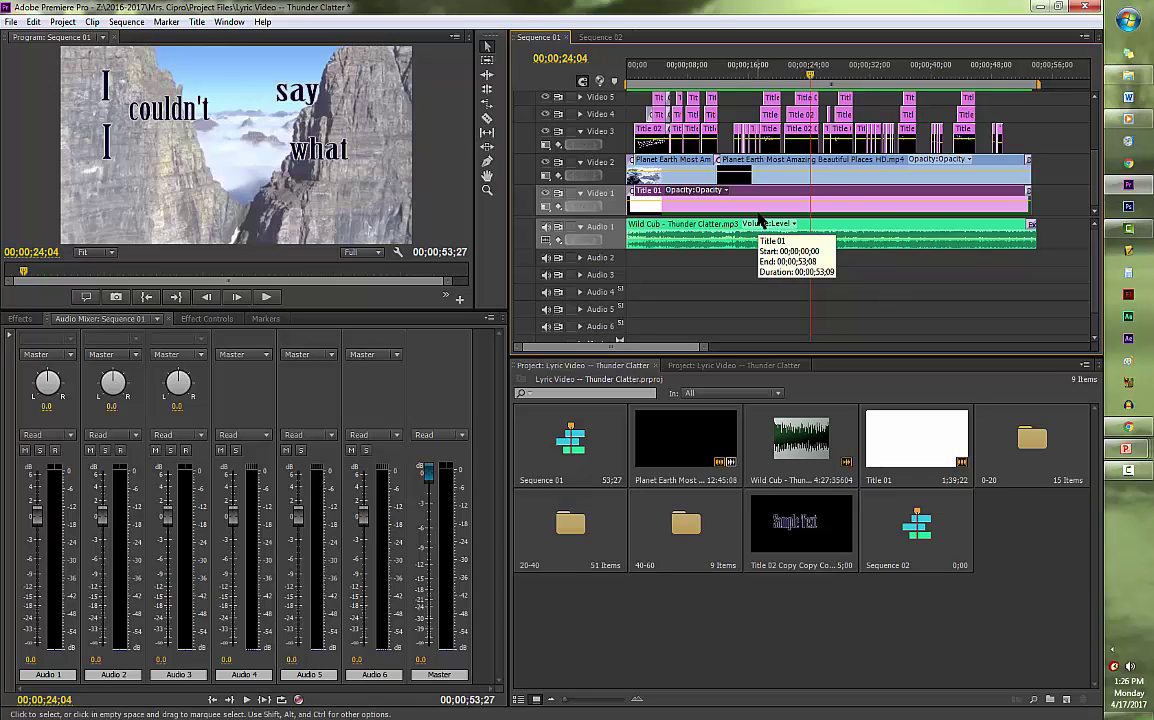
pyautogui.click(598, 37)
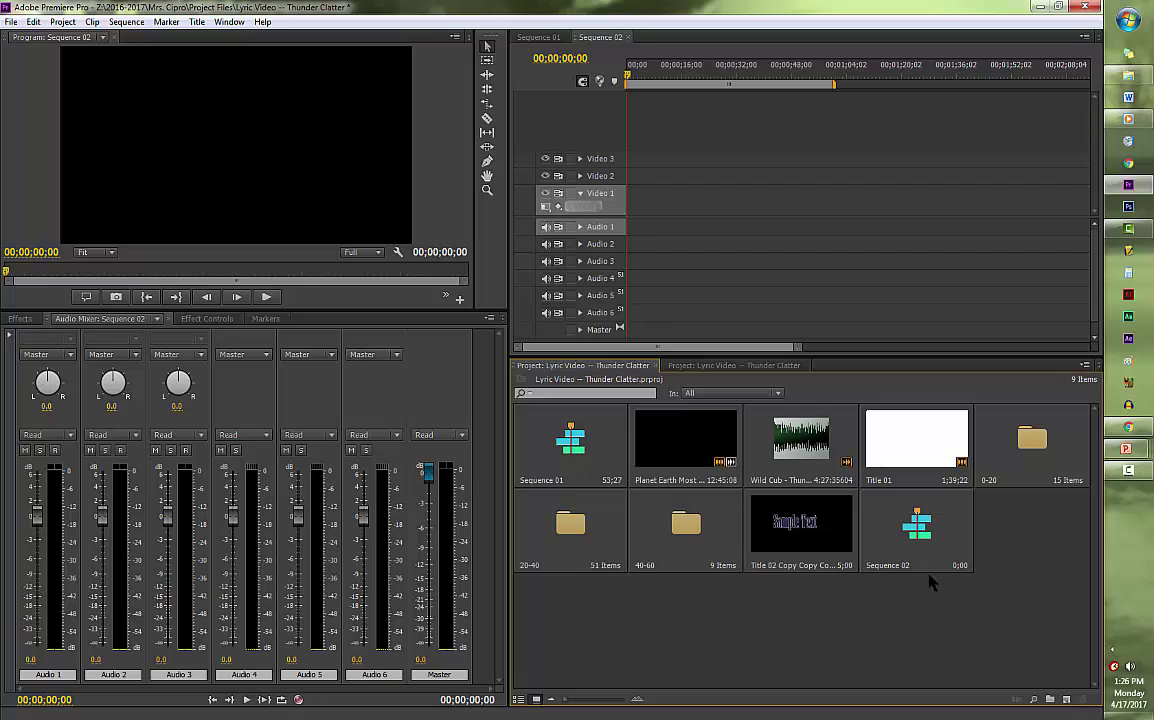
pyautogui.moveTo(709, 391); pyautogui.dragTo(634, 227)
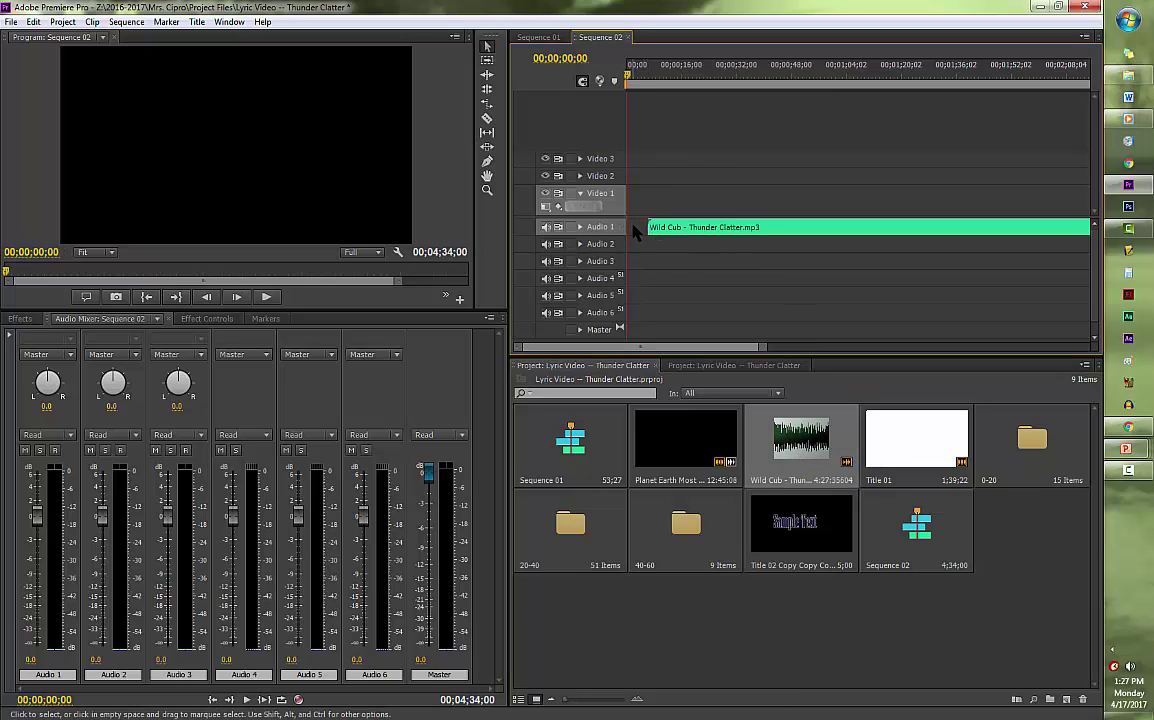
# - Ripple-delete the gap before the song on Audio 1 and expand the track to show its waveform
pyautogui.rightClick(634, 228)
pyautogui.click(678, 234)
pyautogui.moveTo(765, 347); pyautogui.dragTo(842, 348)
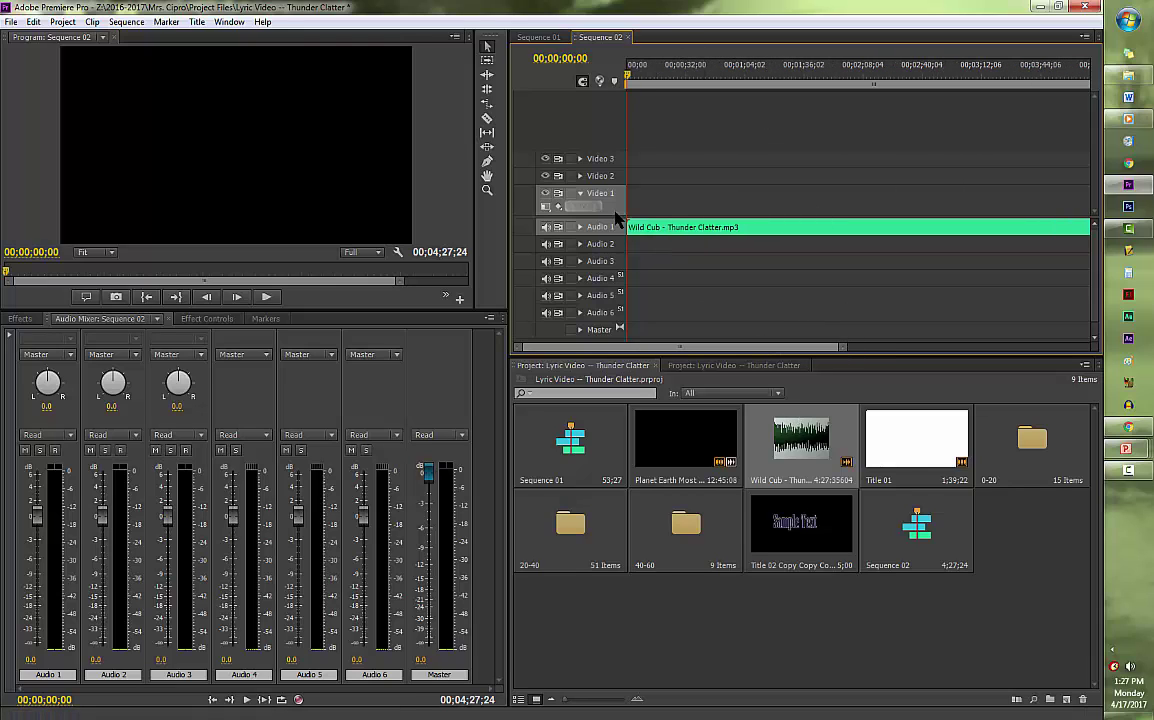
pyautogui.click(580, 227)
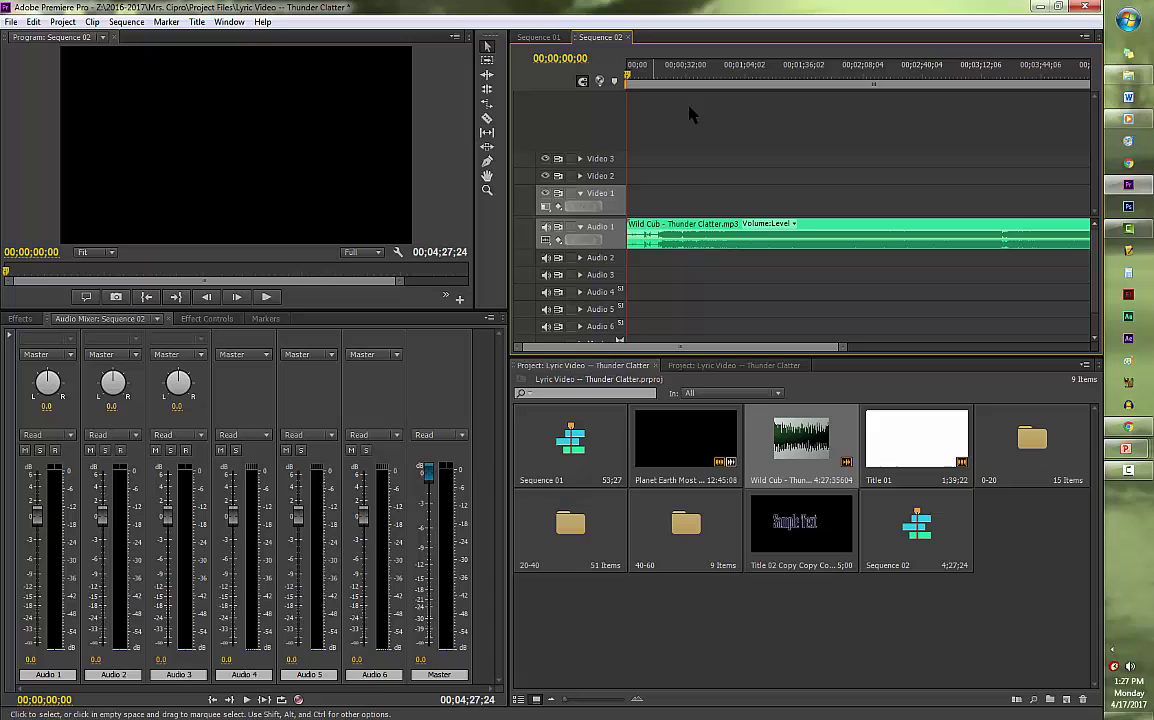
# - Play the song from around 1:34 to find a good ending point and stop the playhead at 00;01;42;00
pyautogui.click(641, 78)
pyautogui.moveTo(646, 85); pyautogui.dragTo(808, 100)
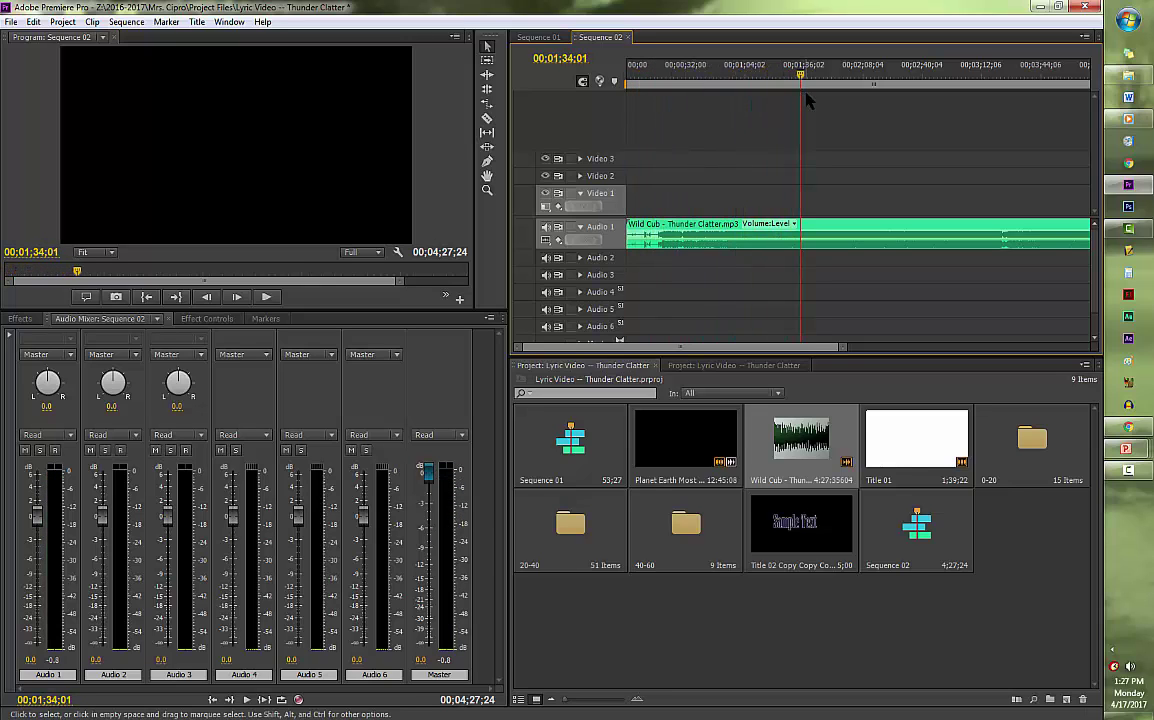
pyautogui.moveTo(841, 347); pyautogui.dragTo(792, 346)
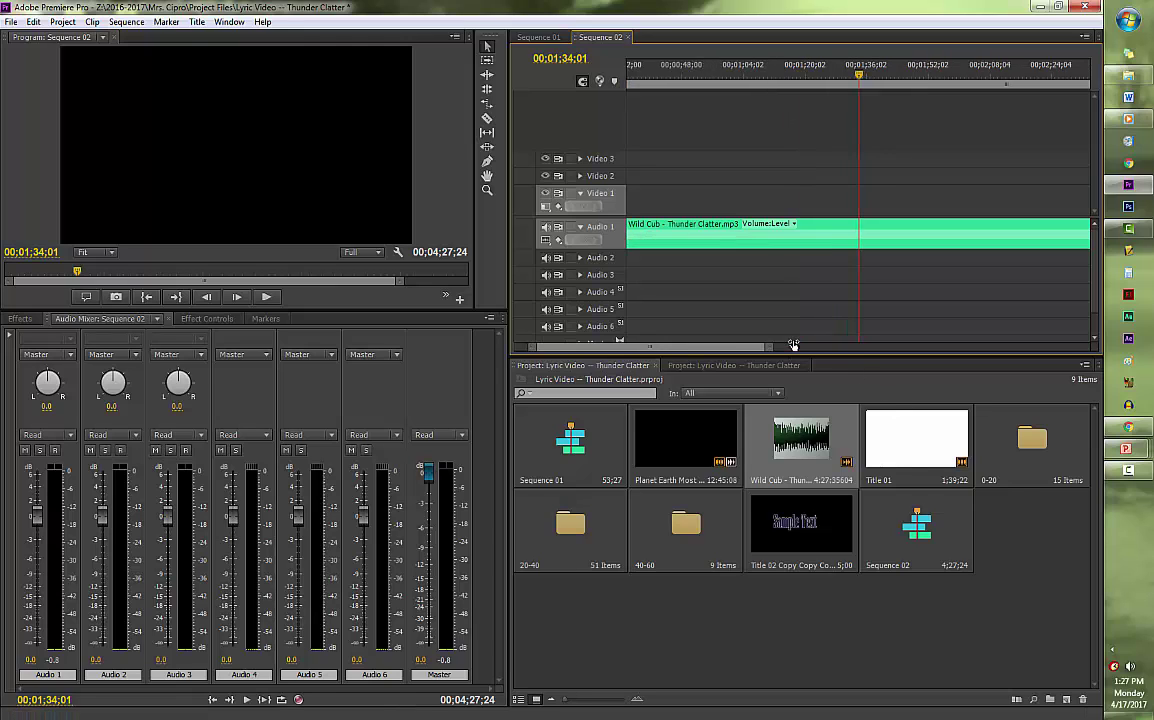
pyautogui.press('space')
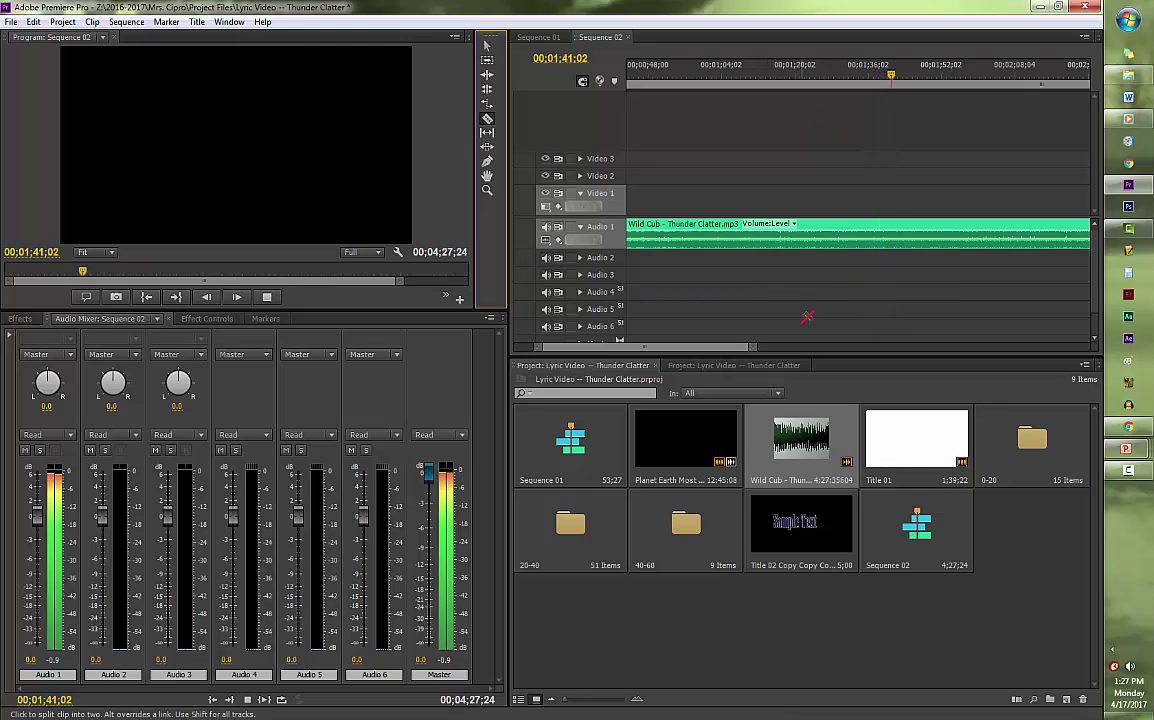
pyautogui.moveTo(751, 348); pyautogui.dragTo(708, 348)
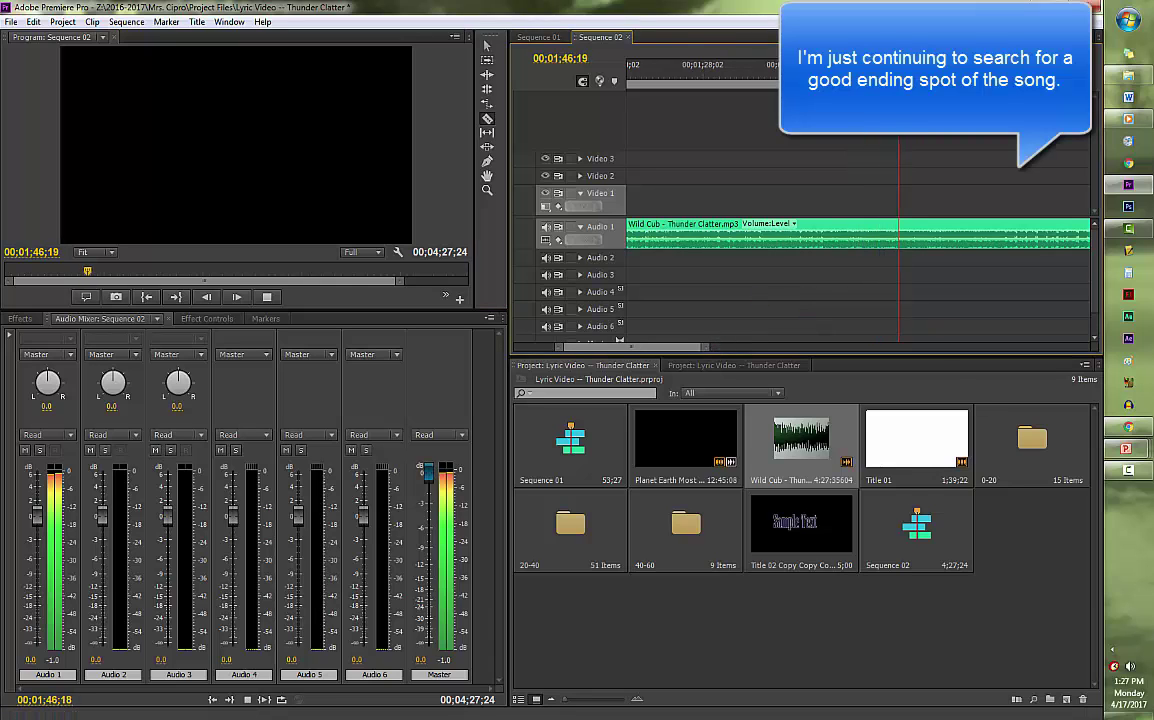
pyautogui.click(727, 78)
pyautogui.click(689, 77)
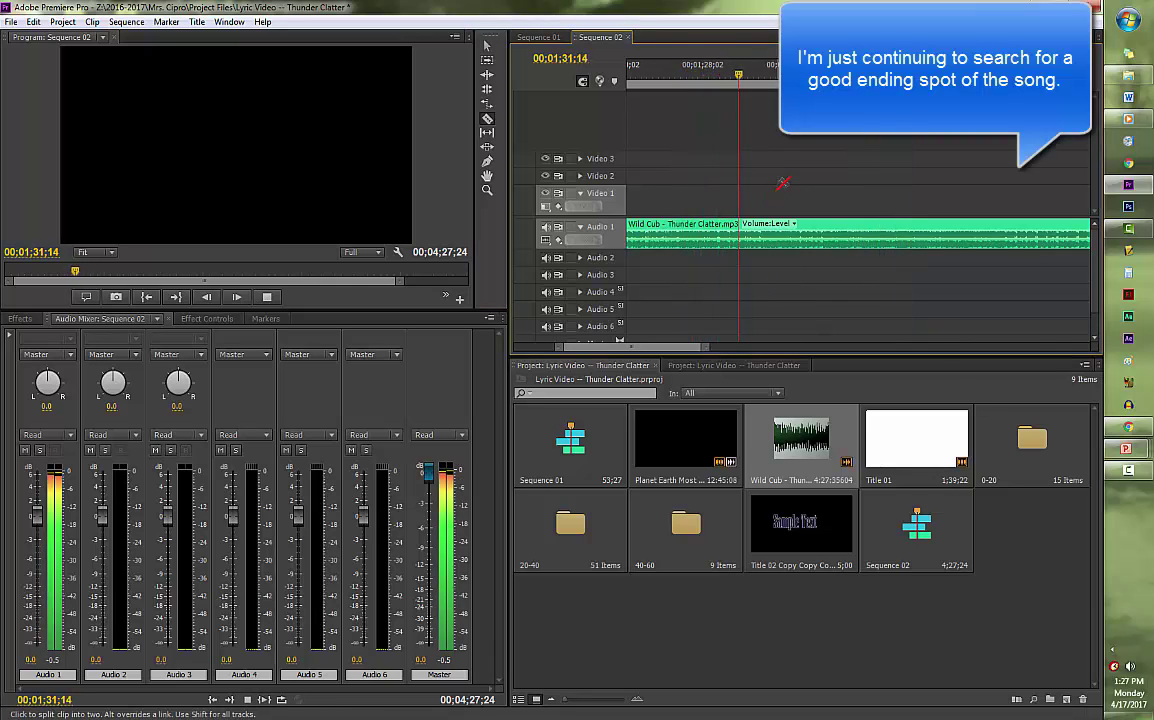
pyautogui.moveTo(704, 348); pyautogui.dragTo(698, 348)
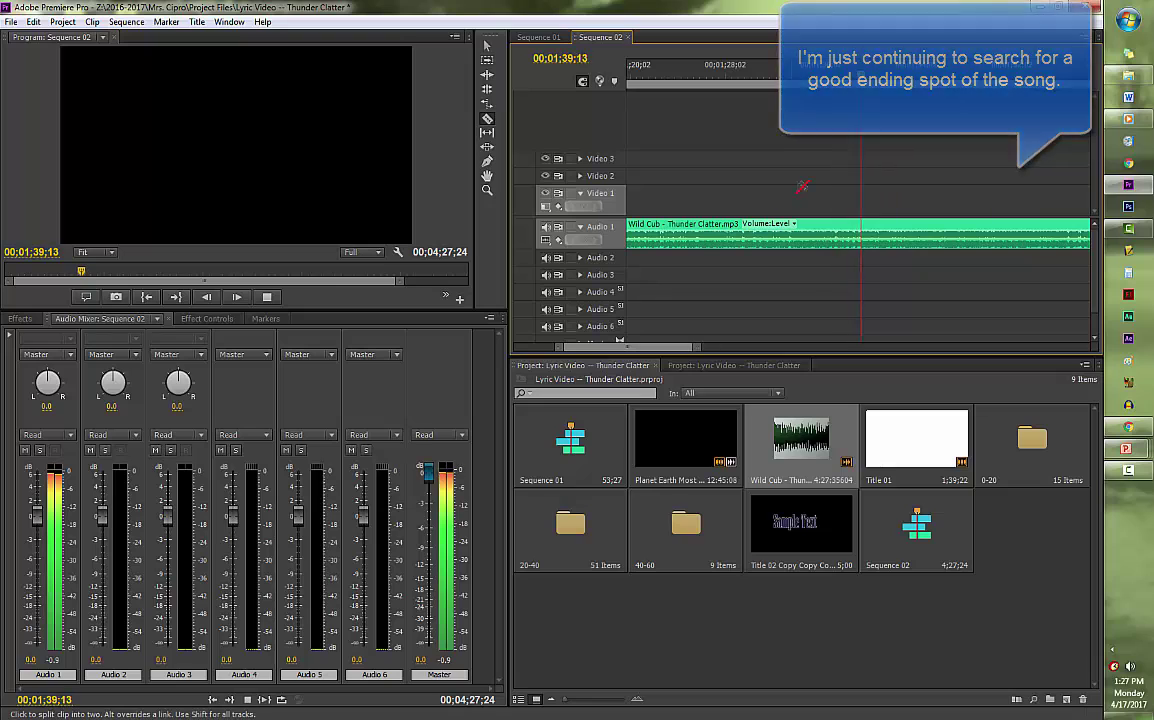
pyautogui.press('space')
# - Split the song at the playhead with the Razor tool and clear the part after the cut
pyautogui.click(893, 236)
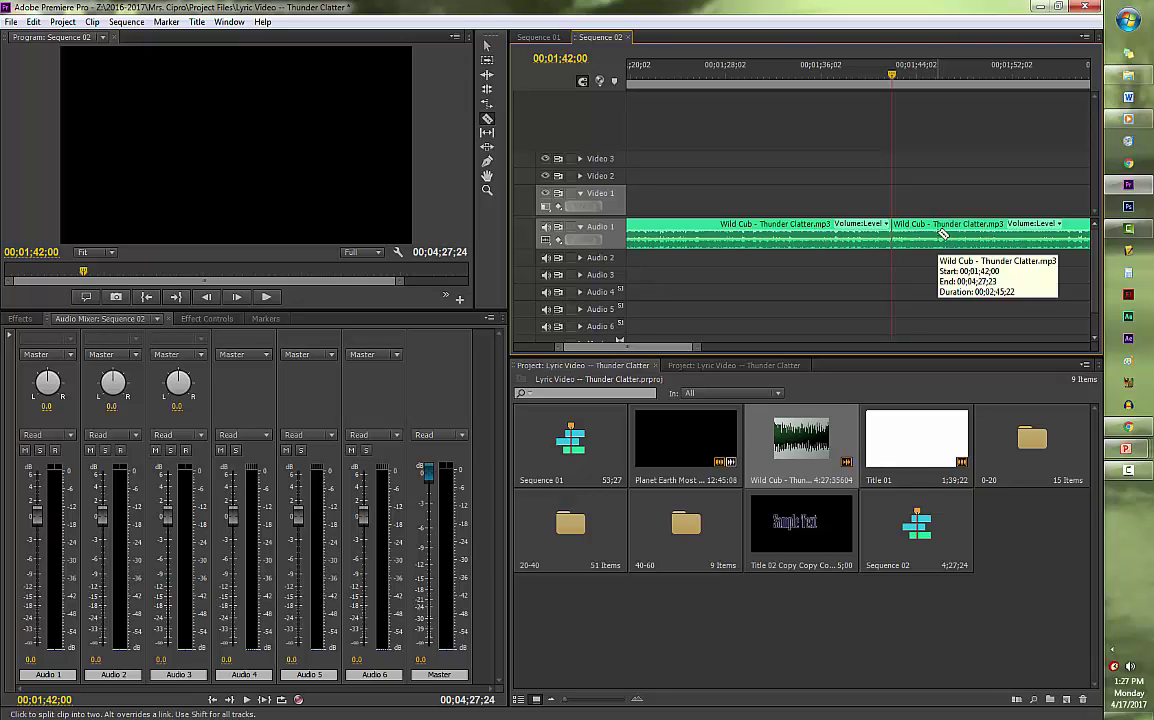
pyautogui.rightClick(942, 234)
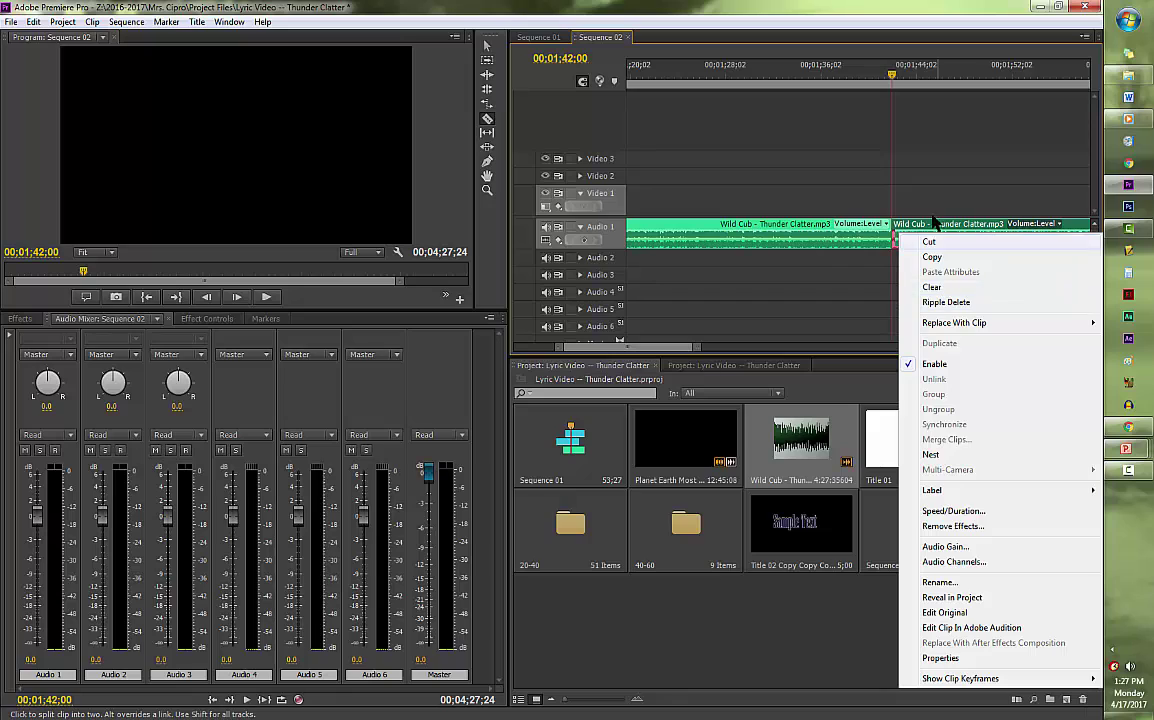
pyautogui.click(933, 287)
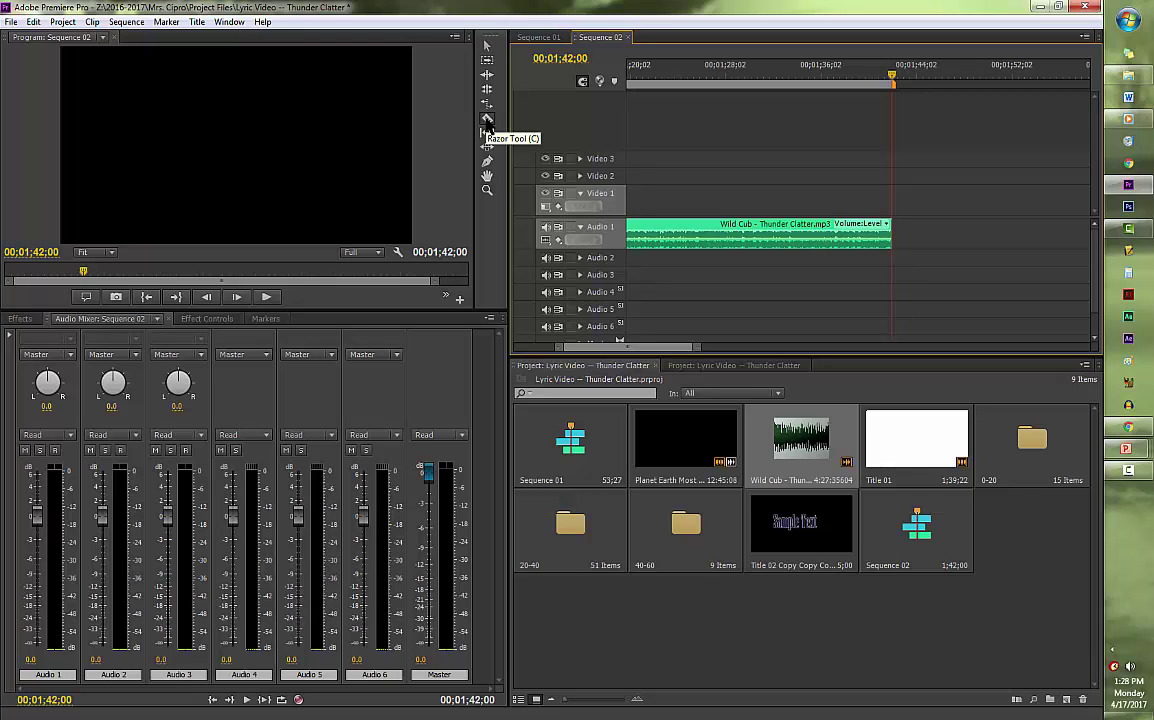
# - Place the white Title 01 background at the start of Video 1 above the song and check its picture at about 00;01;00;05
pyautogui.moveTo(660, 350); pyautogui.dragTo(799, 348)
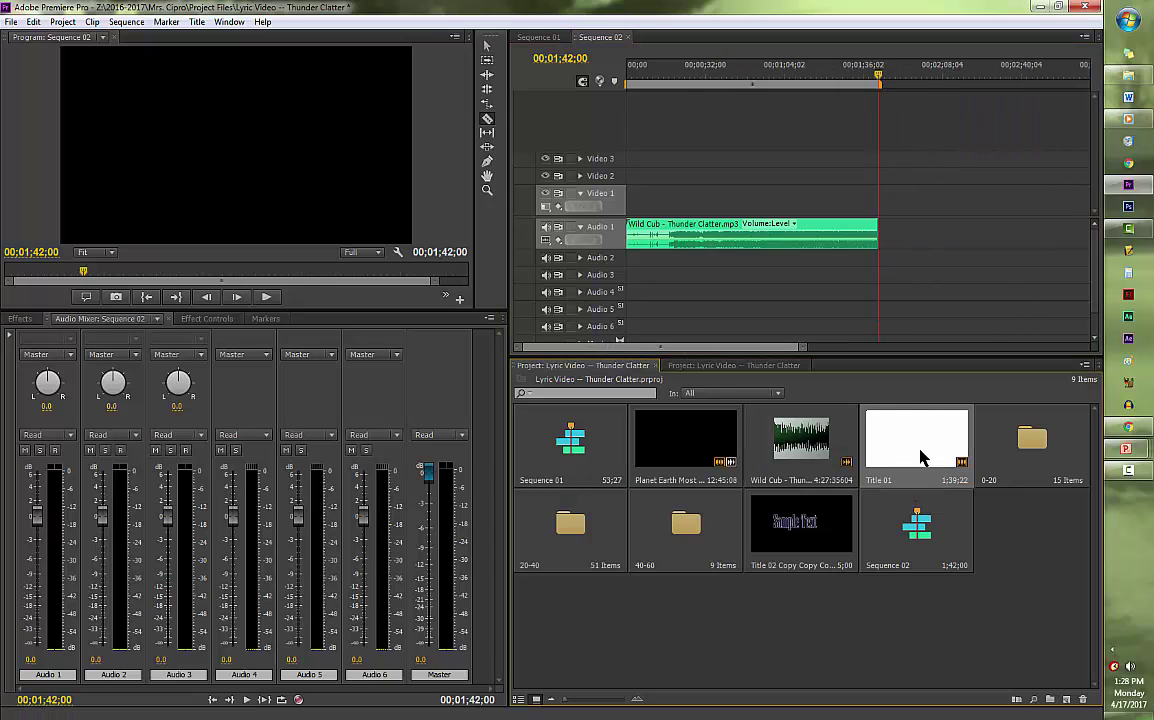
pyautogui.moveTo(921, 457); pyautogui.dragTo(621, 203)
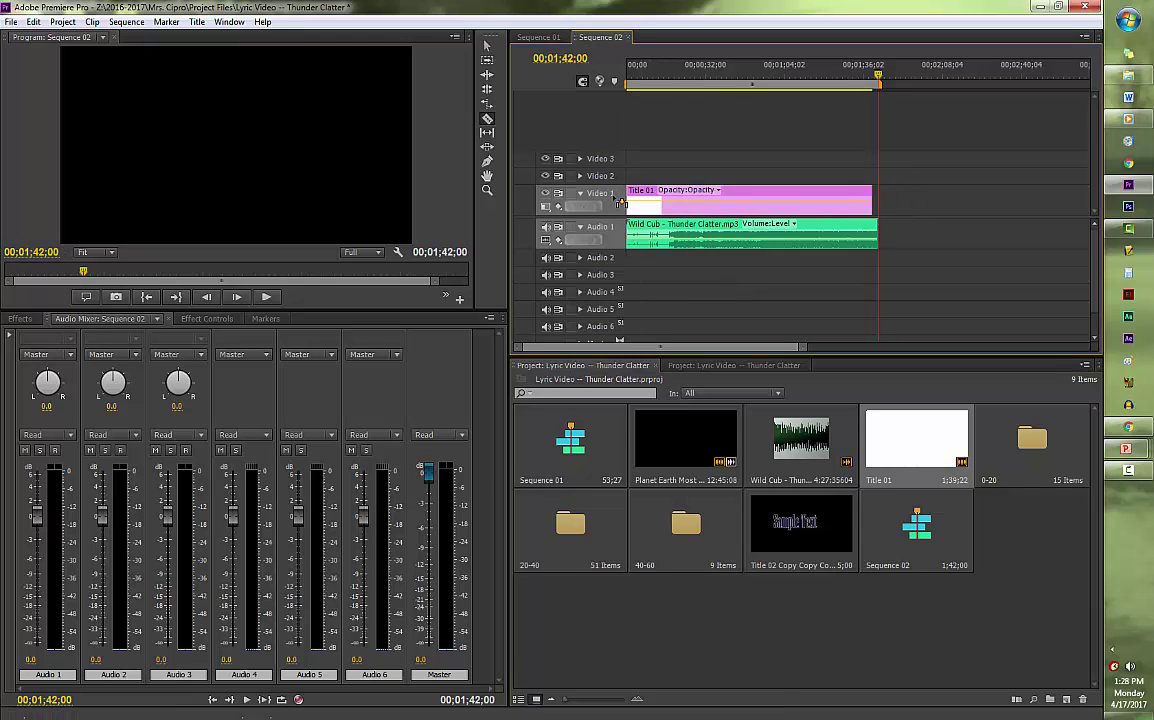
pyautogui.click(776, 72)
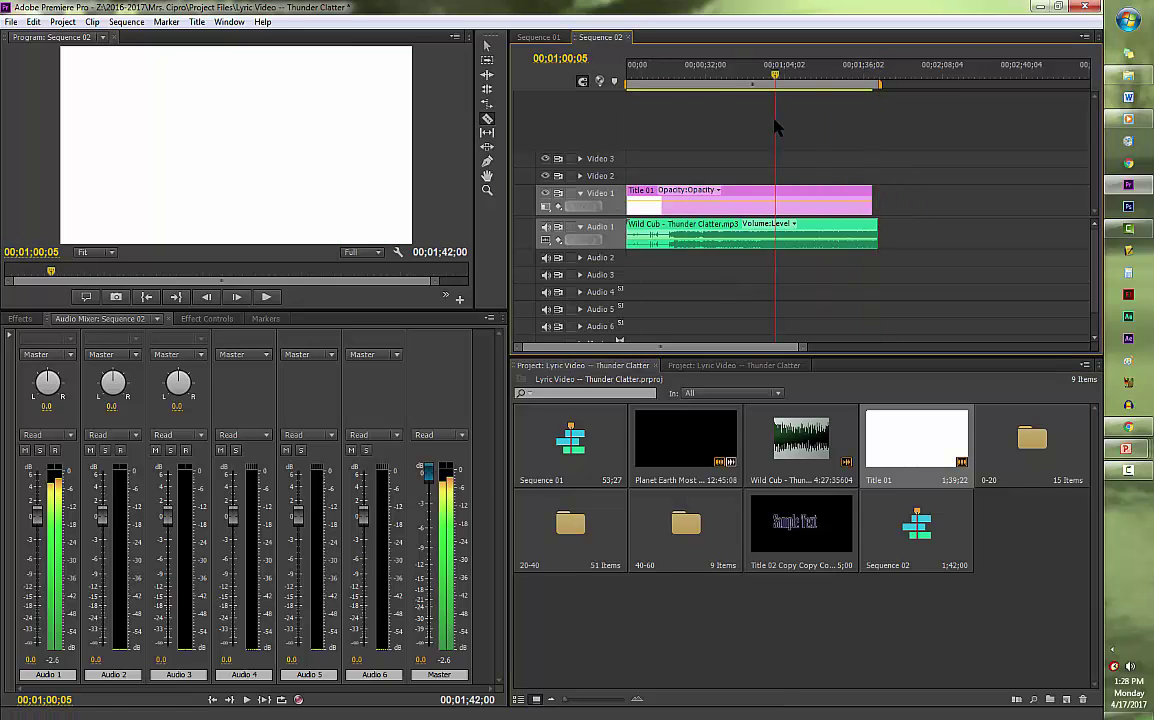
# - Create a default still title named Title 04 at 1920 x 1080, and move the playhead past the clips to 00;01;54;04
pyautogui.click(199, 23)
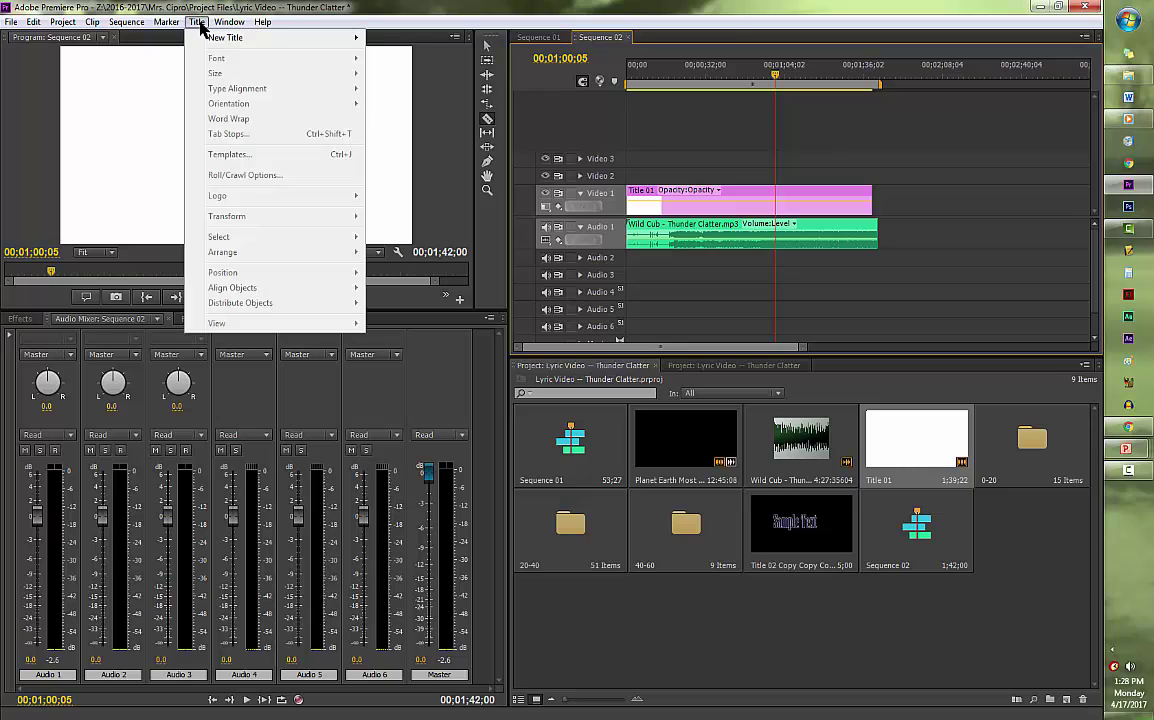
pyautogui.moveTo(203, 38)
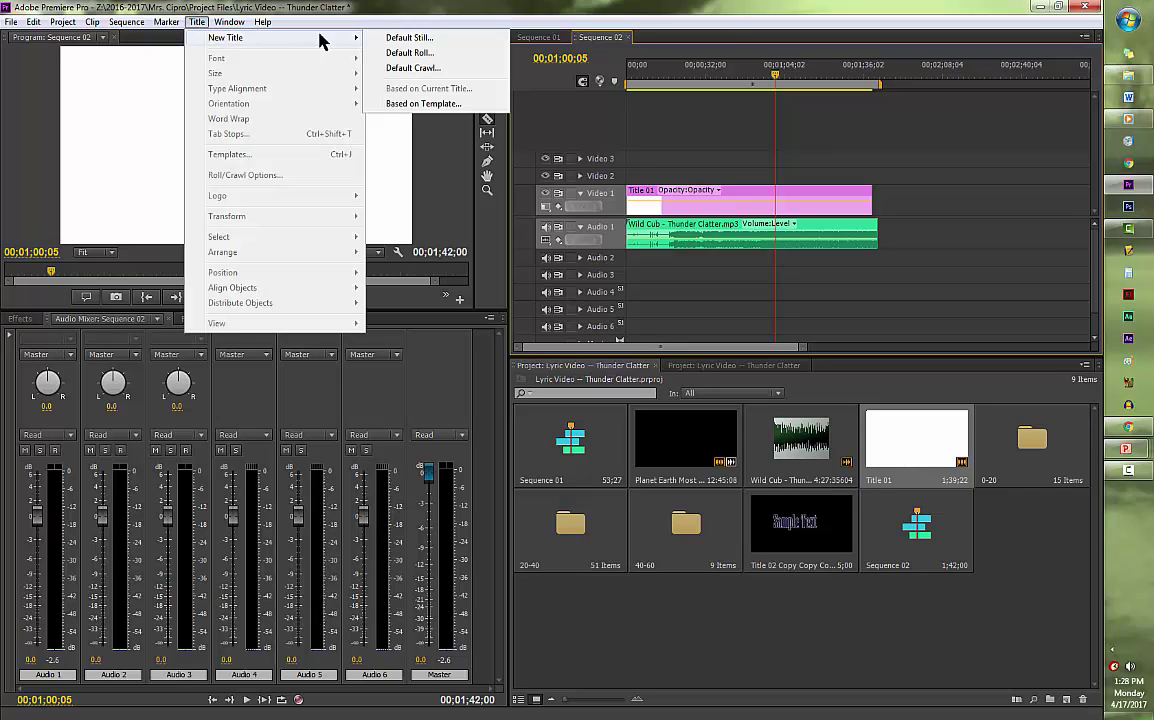
pyautogui.click(395, 38)
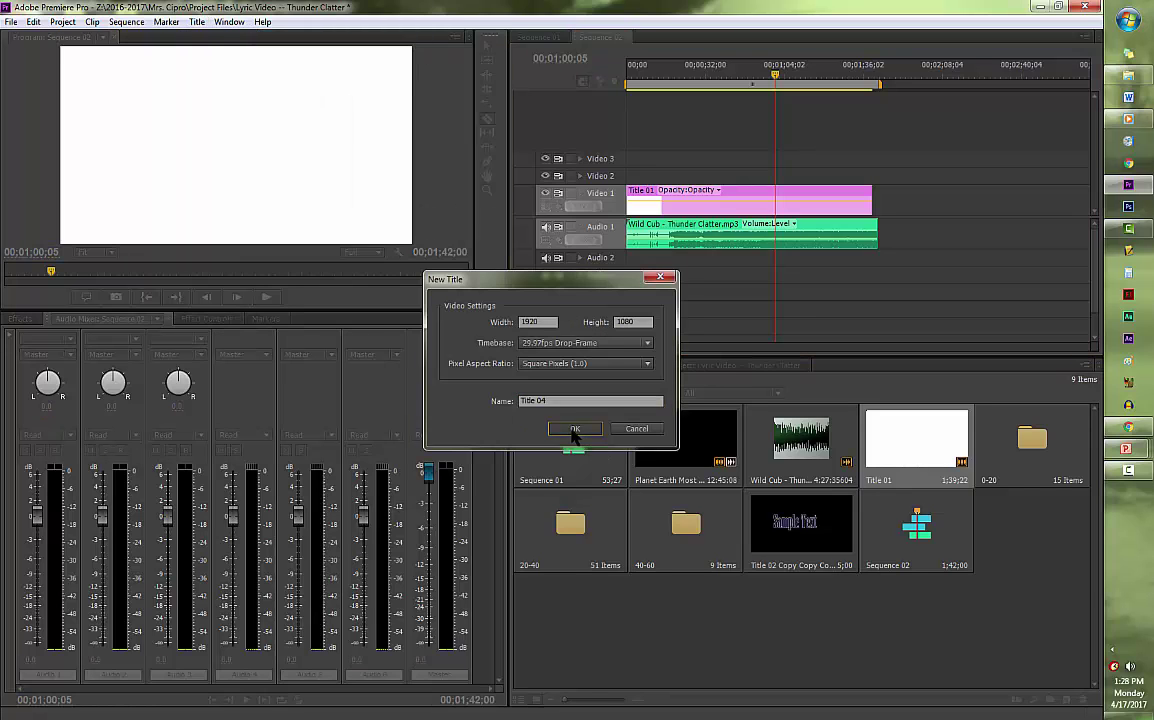
pyautogui.press('Return')
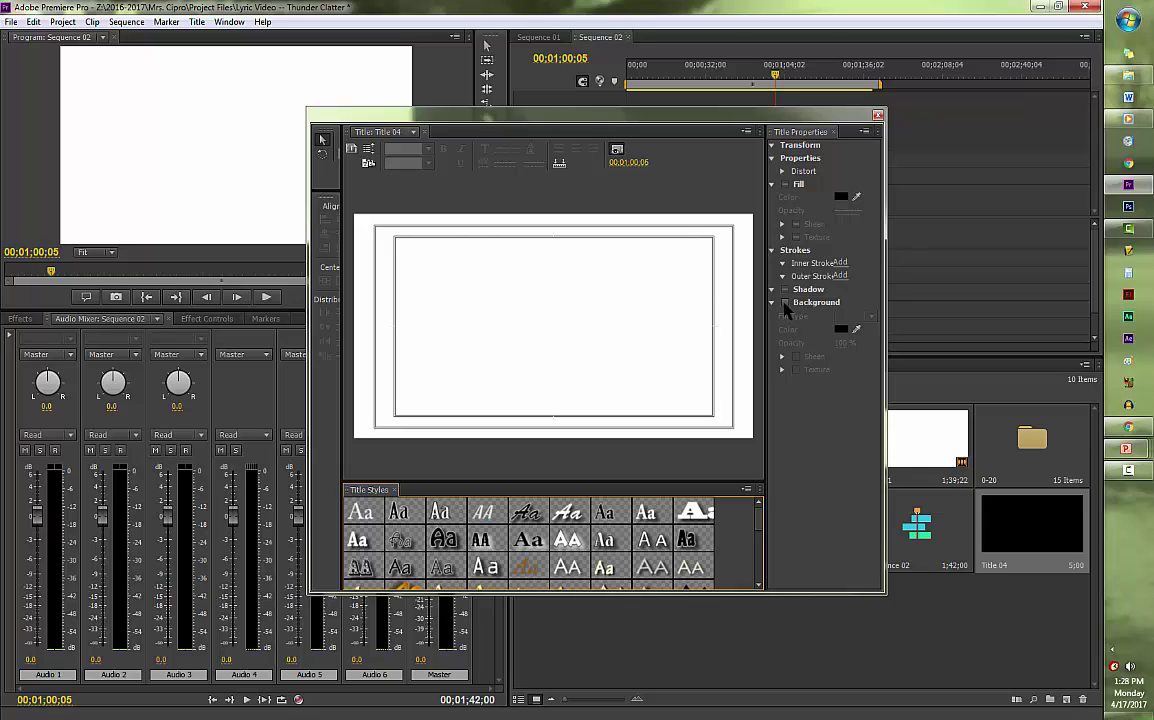
pyautogui.click(802, 75)
pyautogui.click(908, 75)
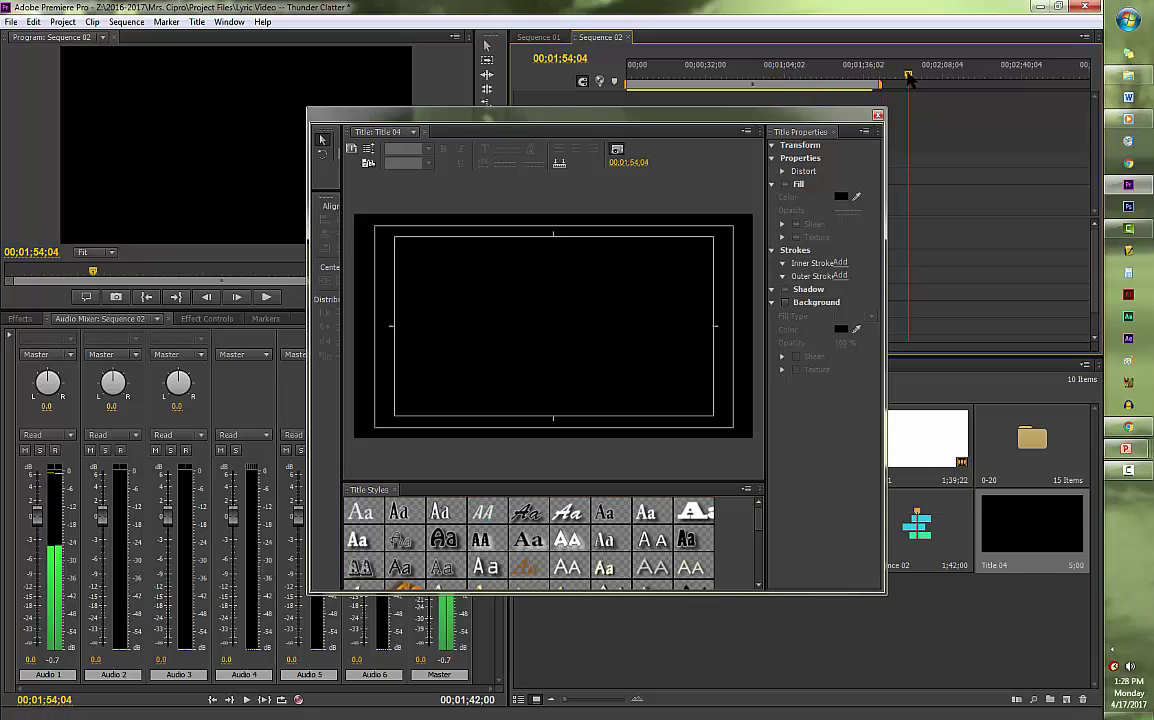
# - Give the new title a solid white (FFFFFF) background and close the title editor
pyautogui.click(786, 302)
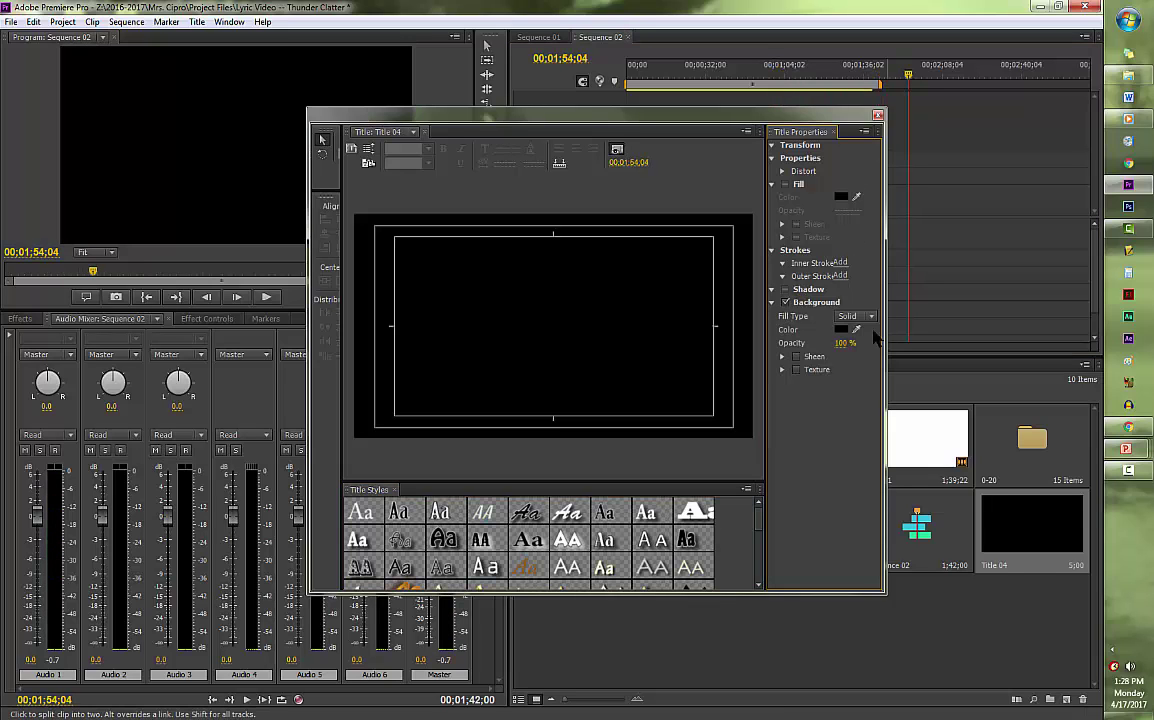
pyautogui.click(843, 330)
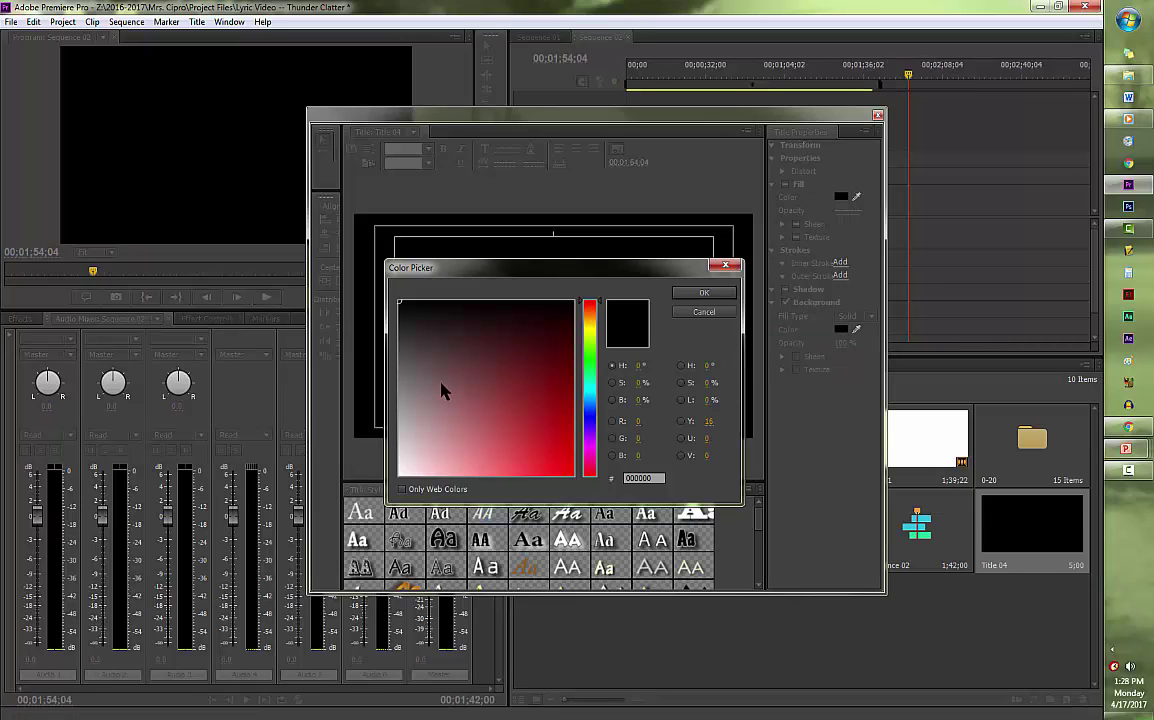
pyautogui.moveTo(441, 383); pyautogui.dragTo(421, 350)
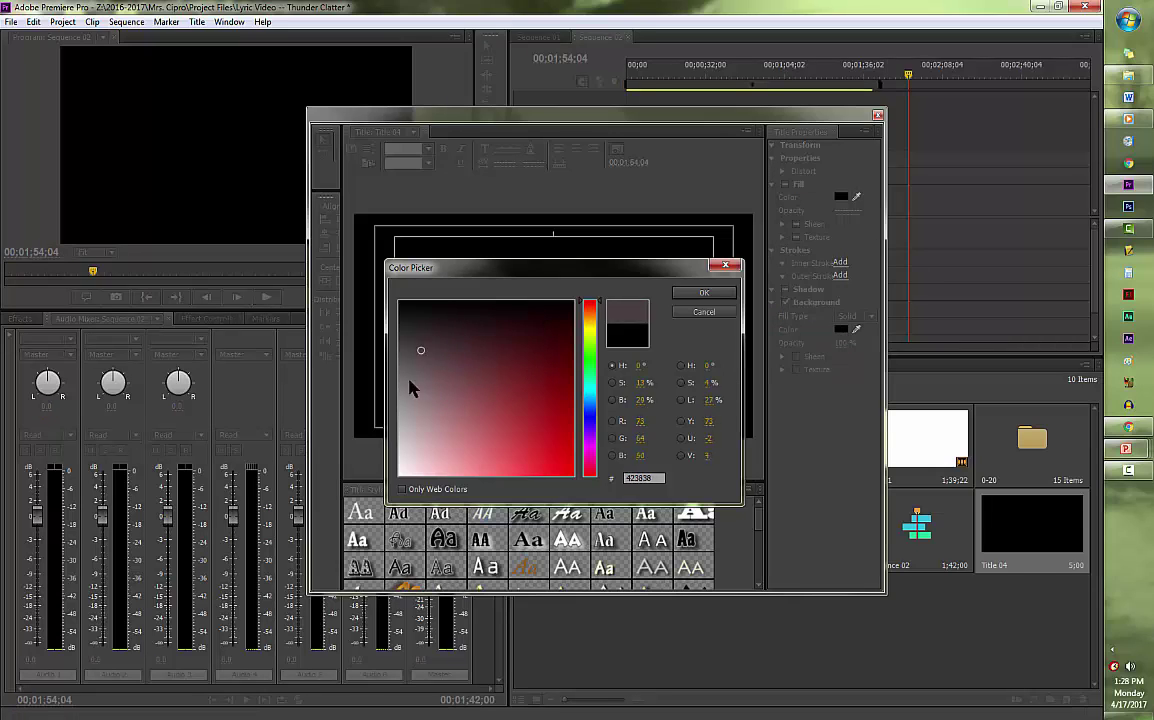
pyautogui.click(403, 427)
pyautogui.moveTo(404, 432); pyautogui.dragTo(396, 480)
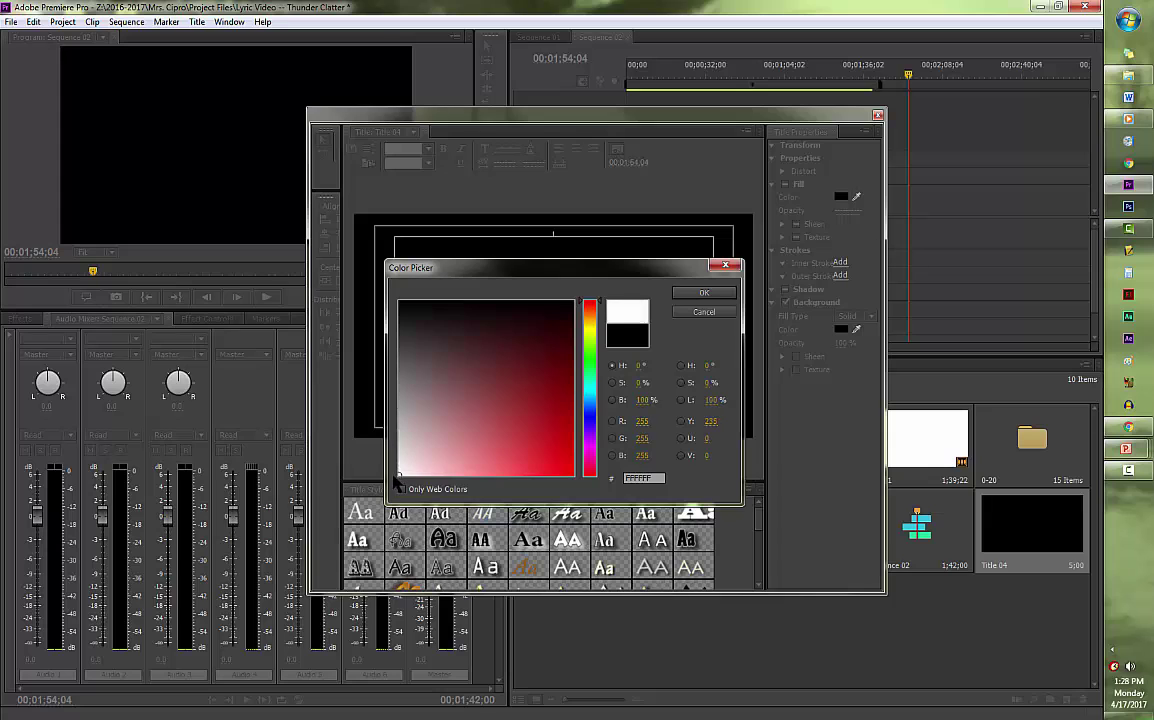
pyautogui.click(720, 295)
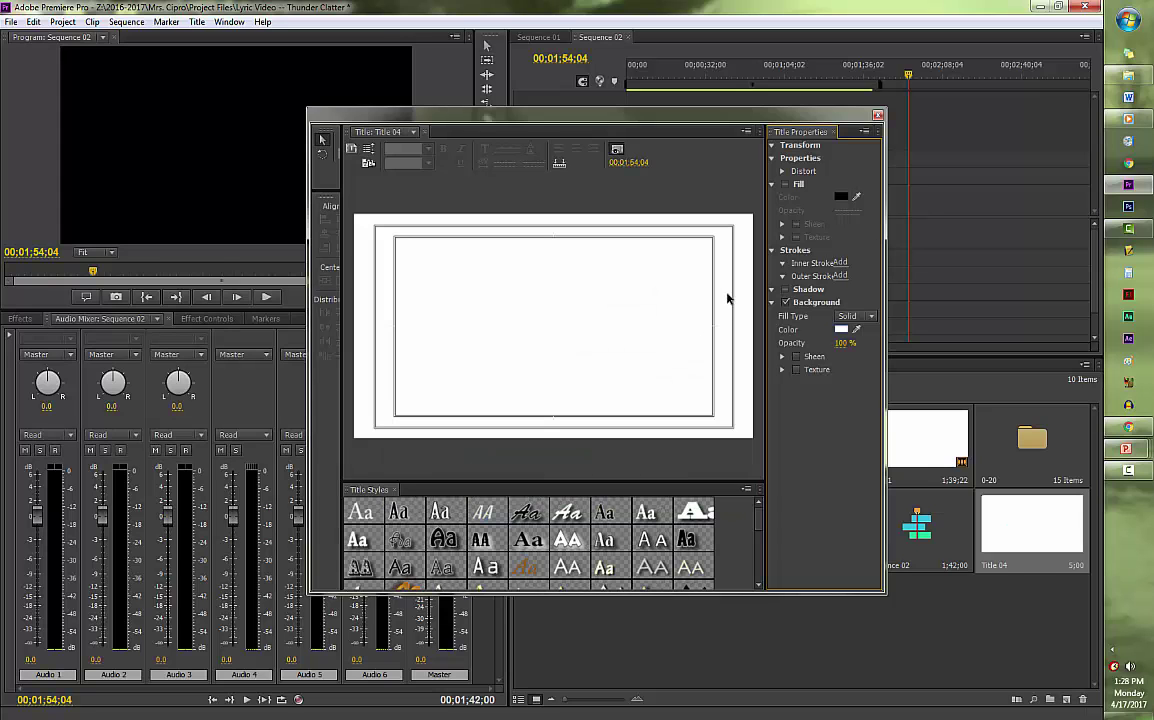
pyautogui.click(878, 117)
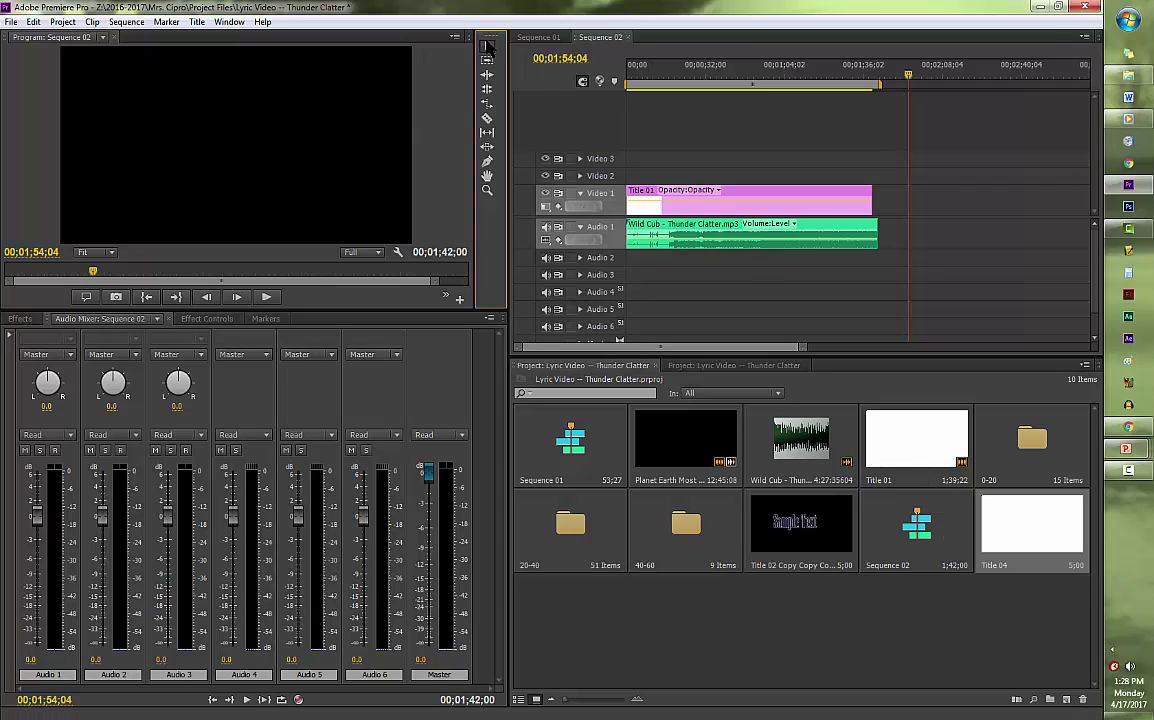
# - Place the Planet Earth video at the start of Video 2, unlink it and delete its audio from Audio 2
pyautogui.moveTo(605, 400); pyautogui.dragTo(641, 177)
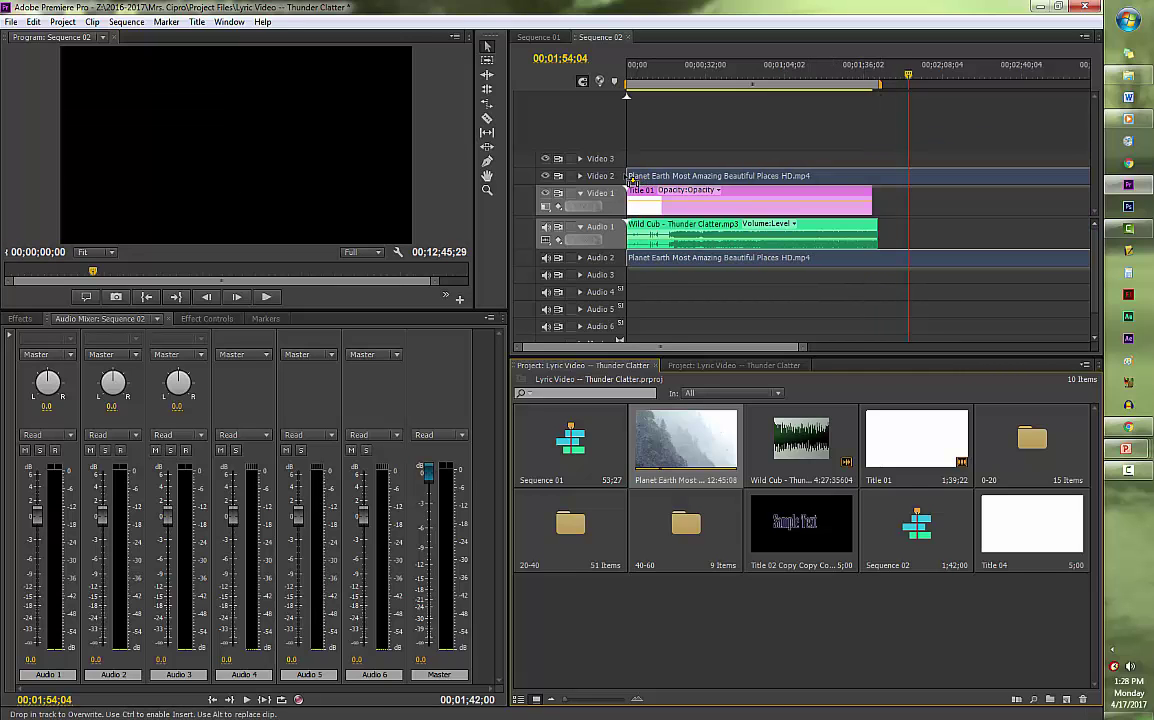
pyautogui.rightClick(932, 181)
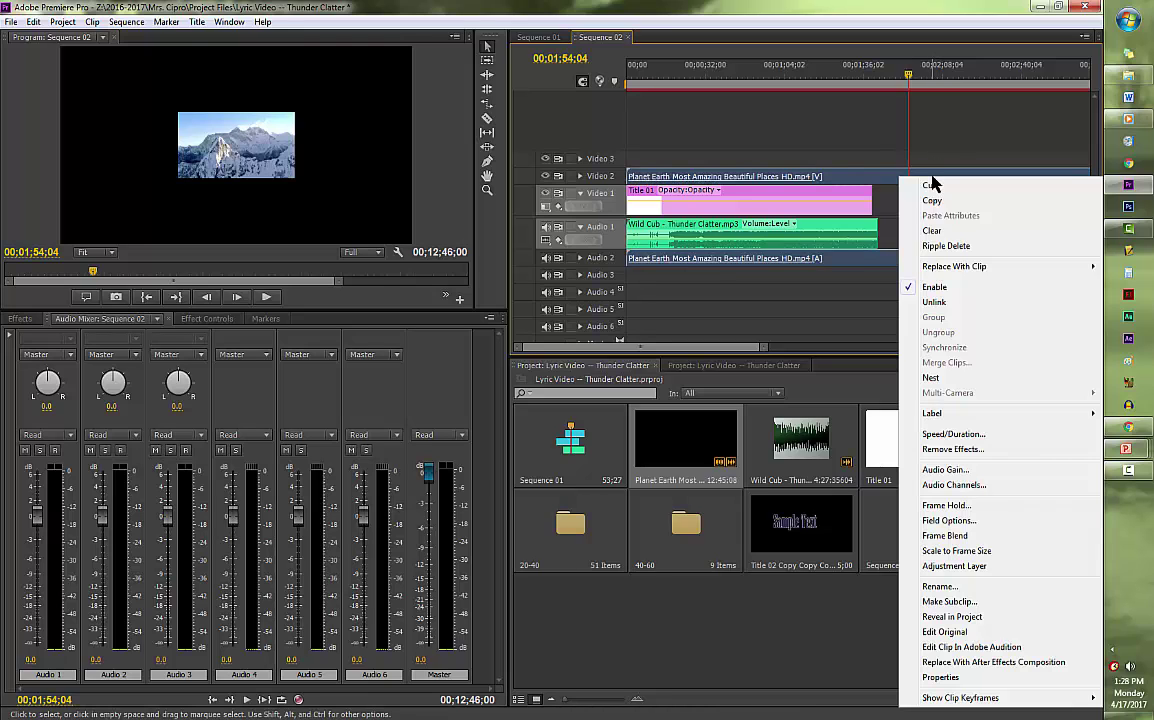
pyautogui.click(935, 302)
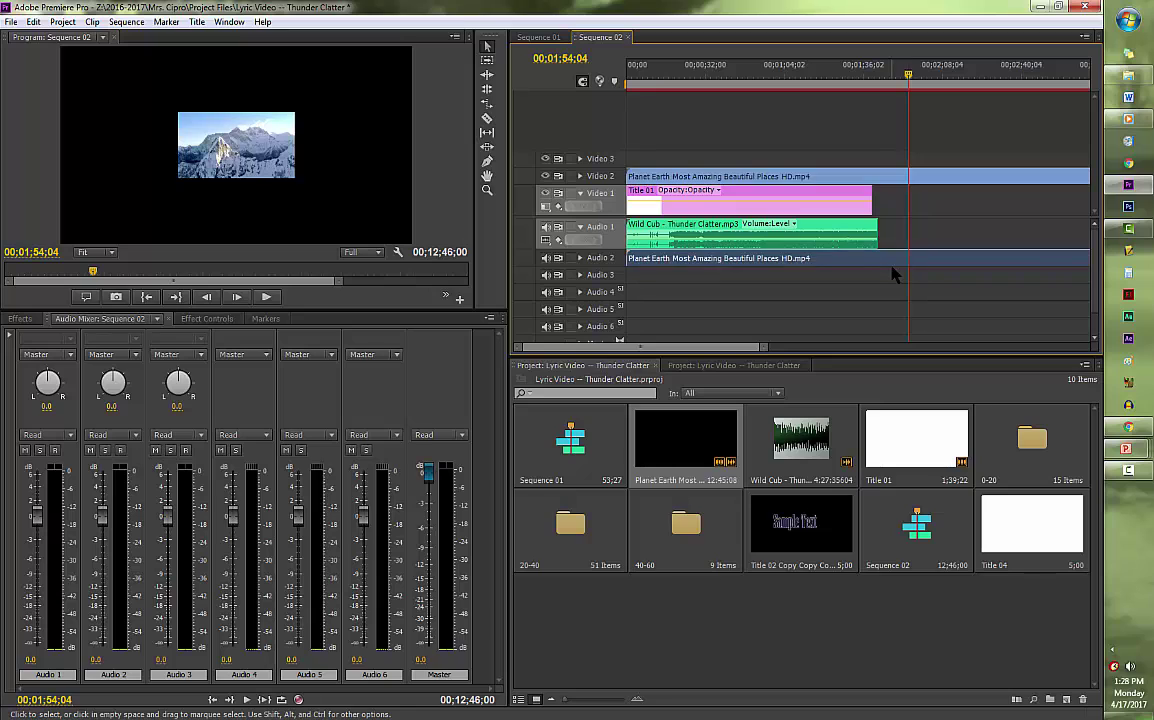
pyautogui.press('Delete')
# - Scale the Planet Earth clip on Video 2 to frame size and preview the sequence near its start
pyautogui.click(898, 180)
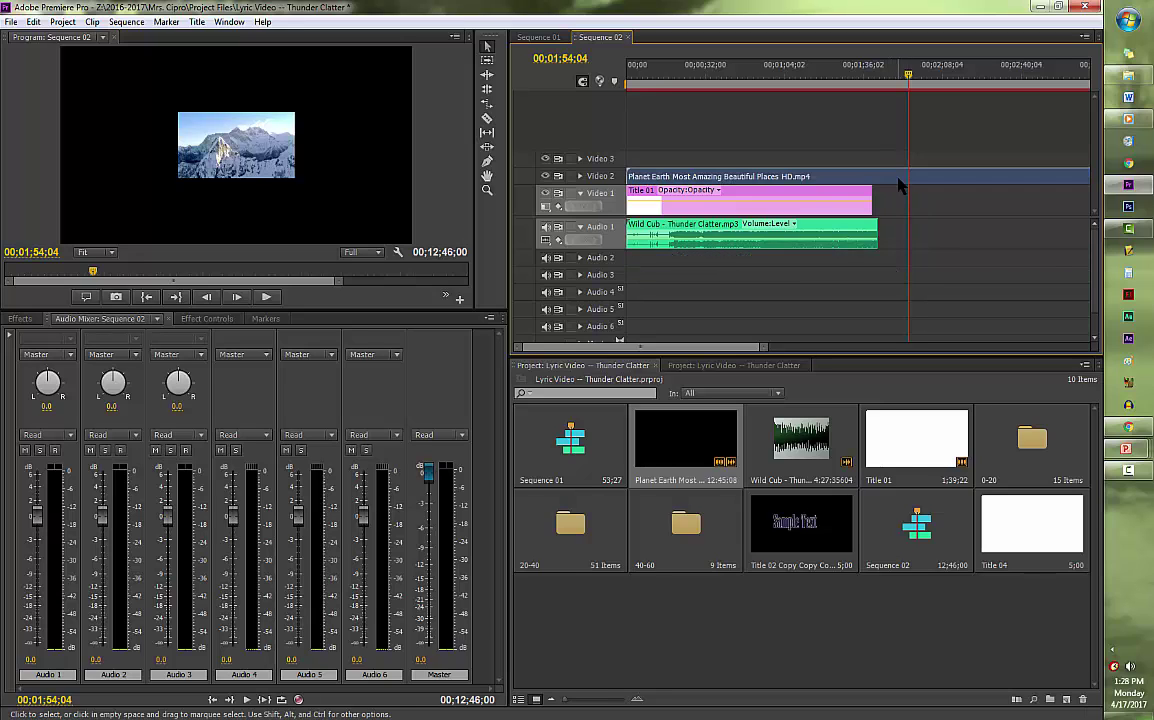
pyautogui.rightClick(898, 183)
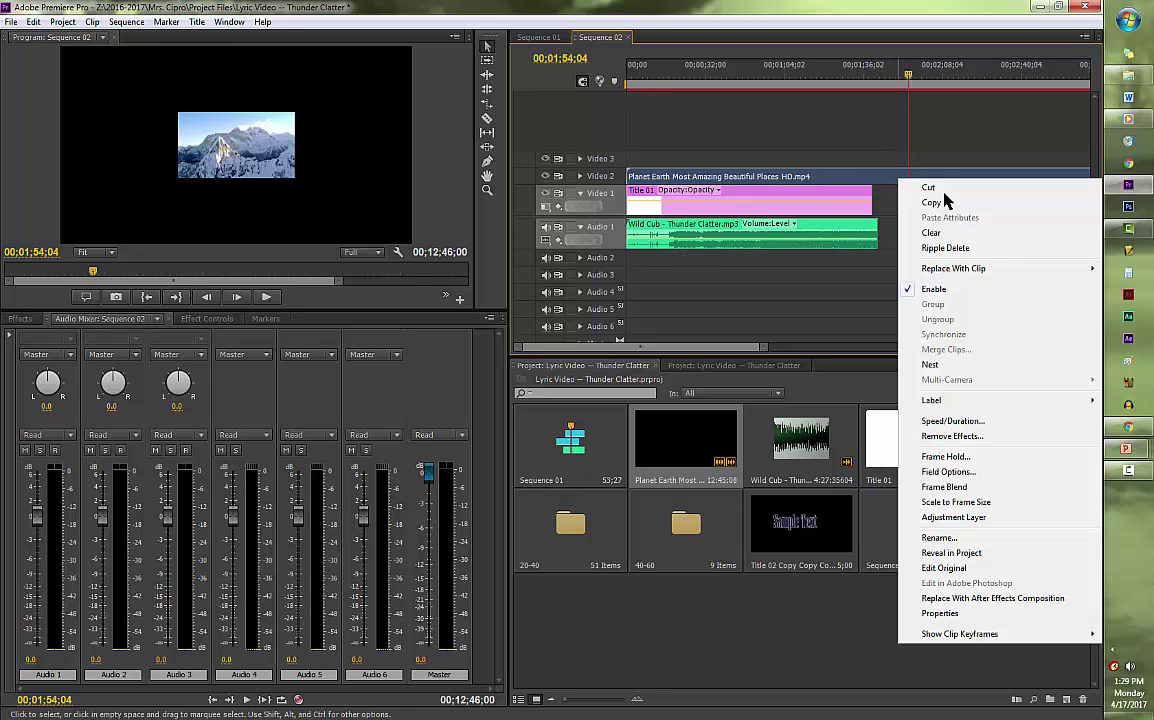
pyautogui.click(955, 502)
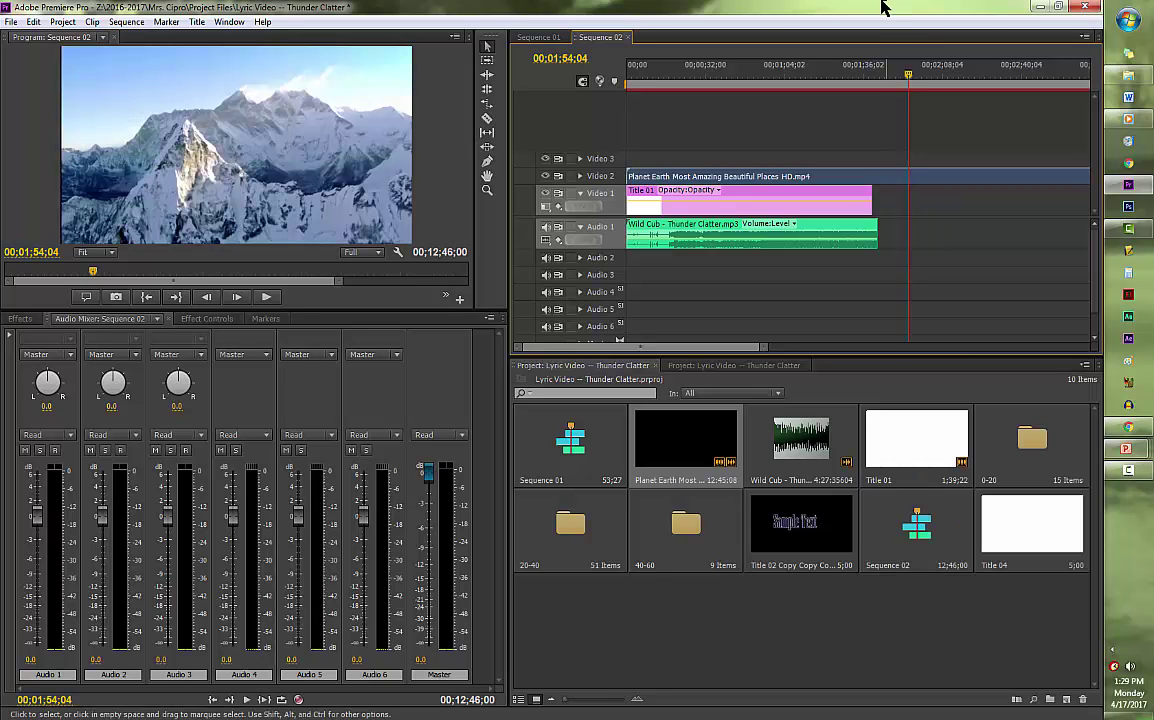
pyautogui.click(899, 88)
pyautogui.click(630, 82)
pyautogui.press('space')
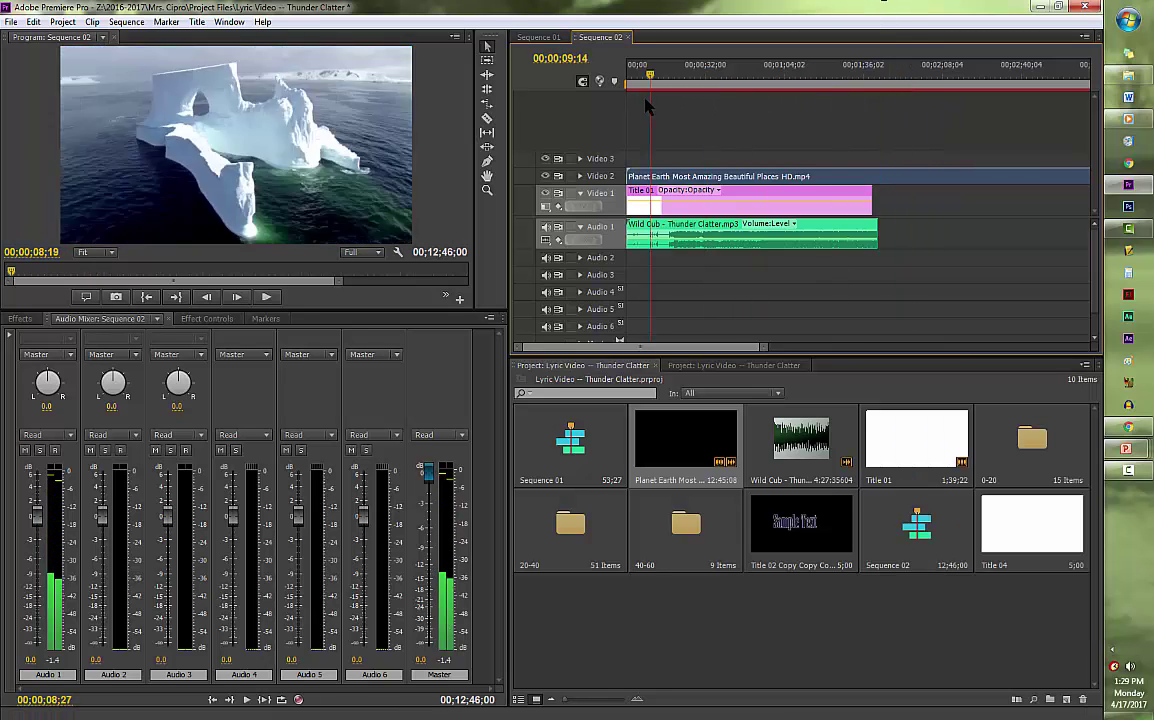
# - Remove the part of the Planet Earth clip before 00;00;17;24 and move the remaining footage to the start of Video 2
pyautogui.moveTo(648, 84); pyautogui.dragTo(672, 85)
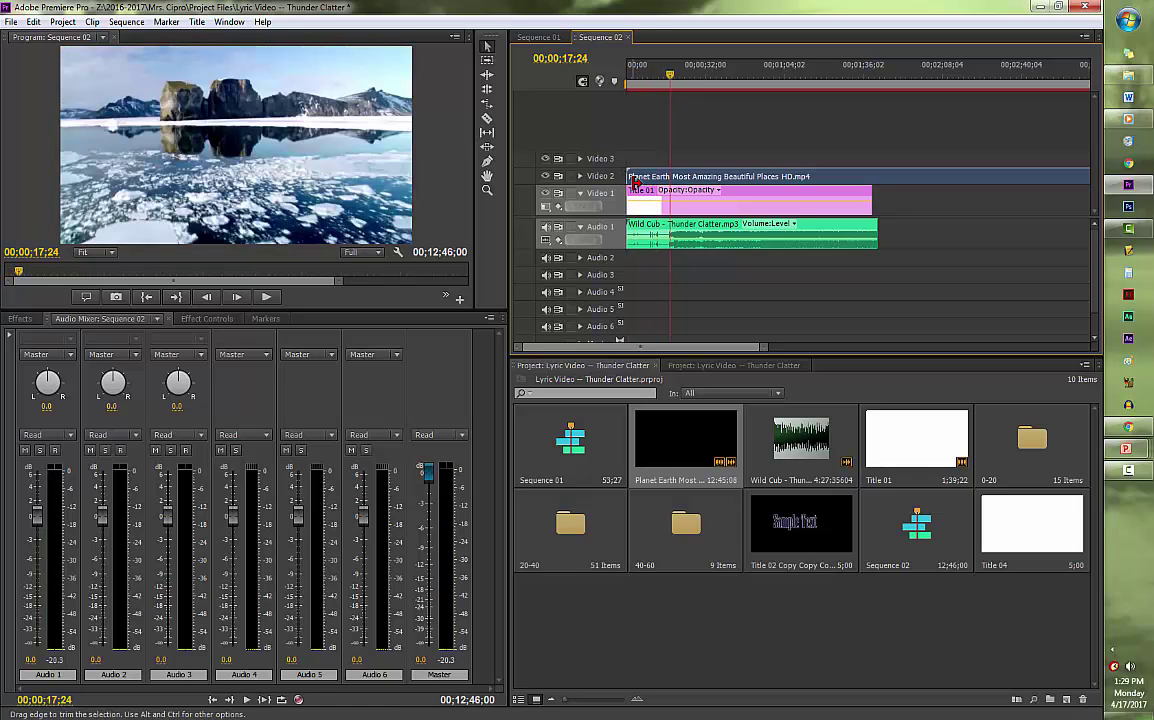
pyautogui.moveTo(633, 172); pyautogui.dragTo(560, 114)
pyautogui.click(488, 118)
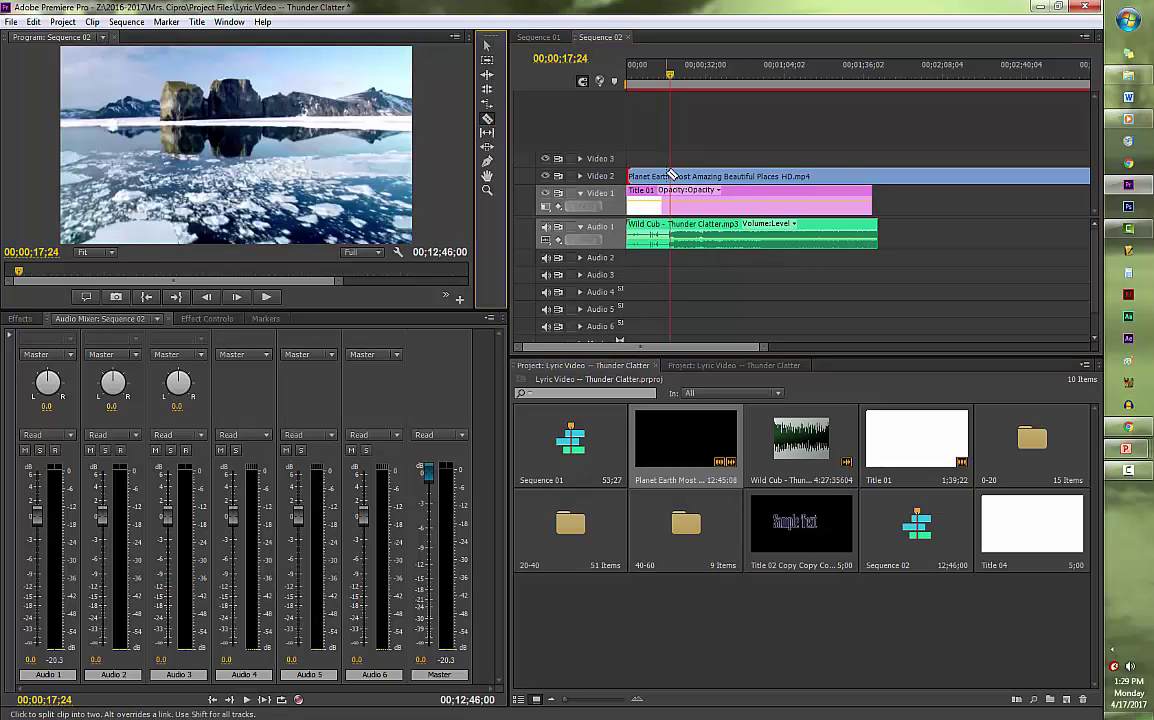
pyautogui.click(670, 174)
pyautogui.rightClick(660, 174)
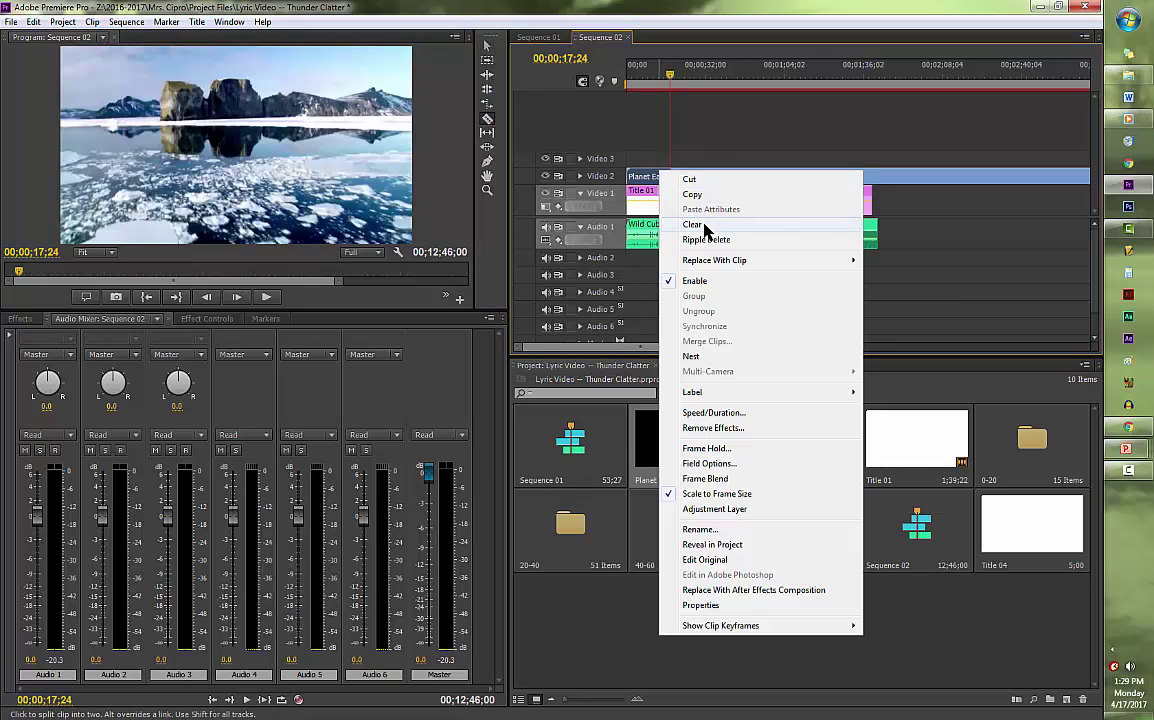
pyautogui.click(690, 227)
pyautogui.click(488, 46)
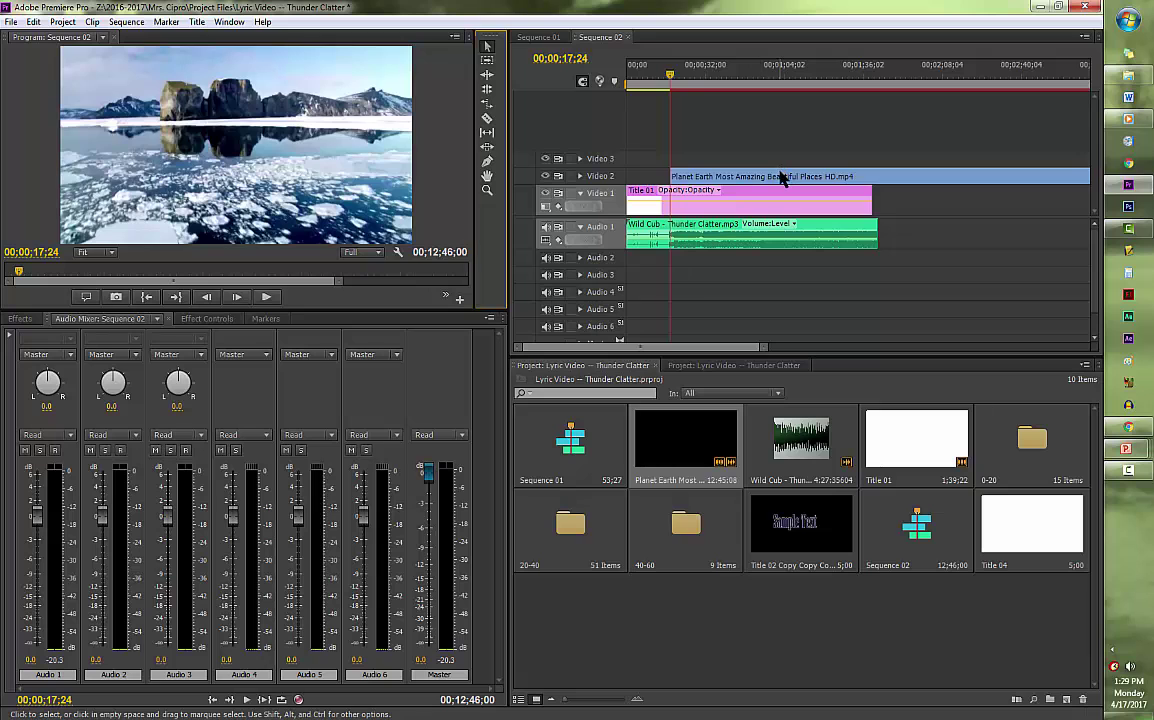
pyautogui.moveTo(786, 175); pyautogui.dragTo(745, 176)
# - Extend Title 01 to the song's end at 00;01;41;10 and cut off the Planet Earth footage beyond that point
pyautogui.moveTo(671, 80); pyautogui.dragTo(877, 140)
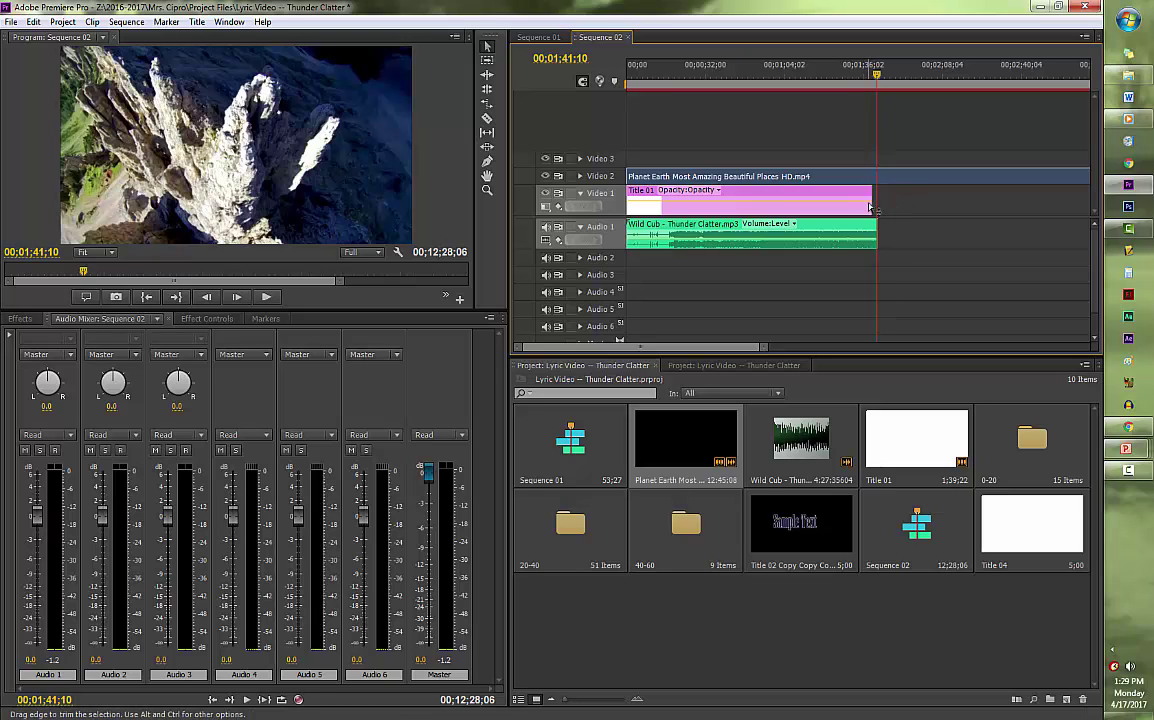
pyautogui.moveTo(871, 199); pyautogui.dragTo(872, 199)
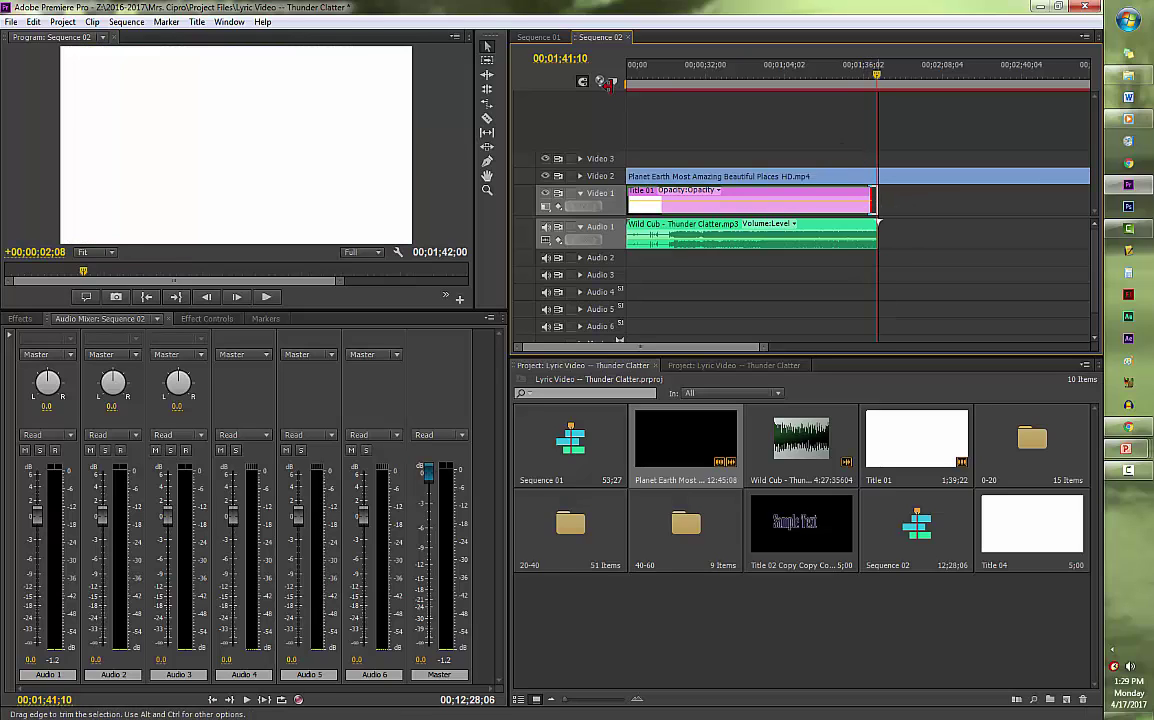
pyautogui.press('c')
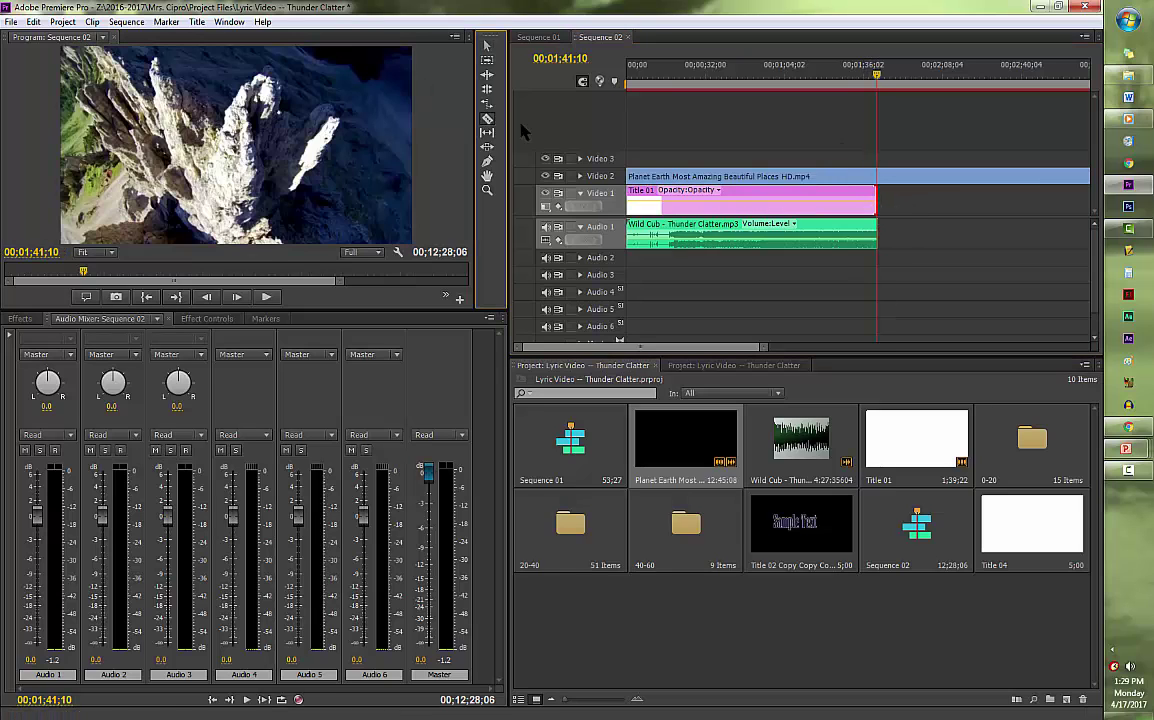
pyautogui.click(880, 177)
pyautogui.rightClick(985, 177)
pyautogui.click(838, 205)
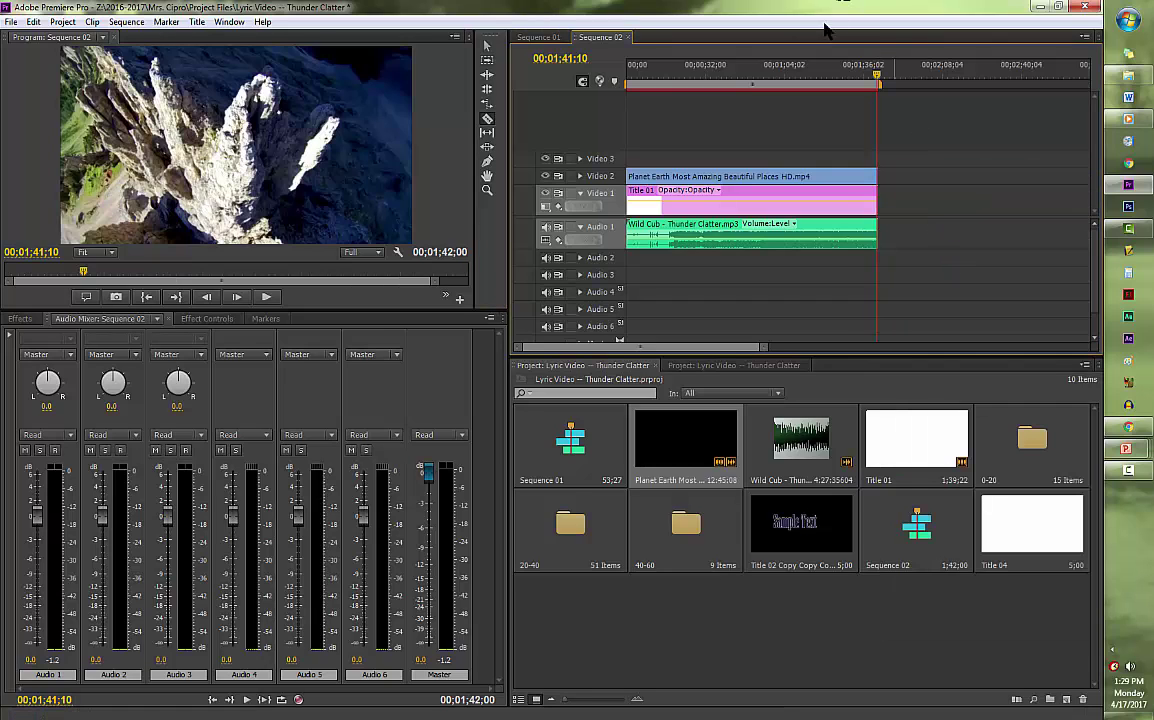
# - Expand Video 2 and lower the Planet Earth clip's opacity over the white title, checking the result at 00;00;59;24
pyautogui.click(580, 176)
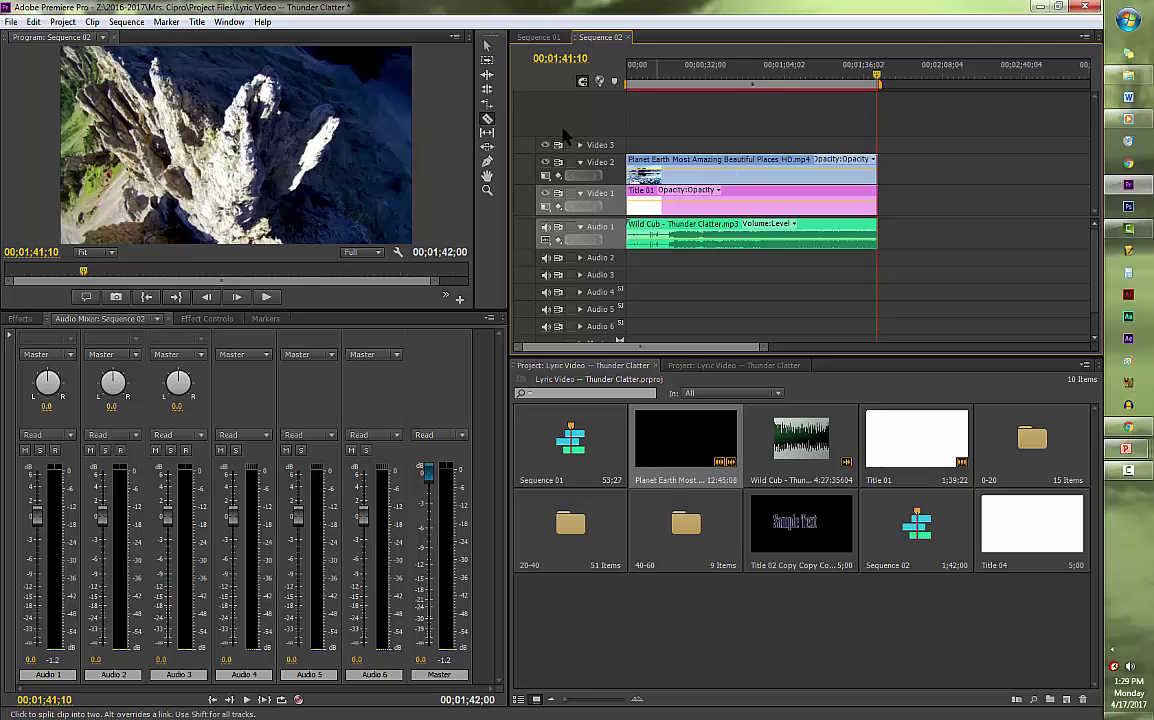
pyautogui.click(731, 176)
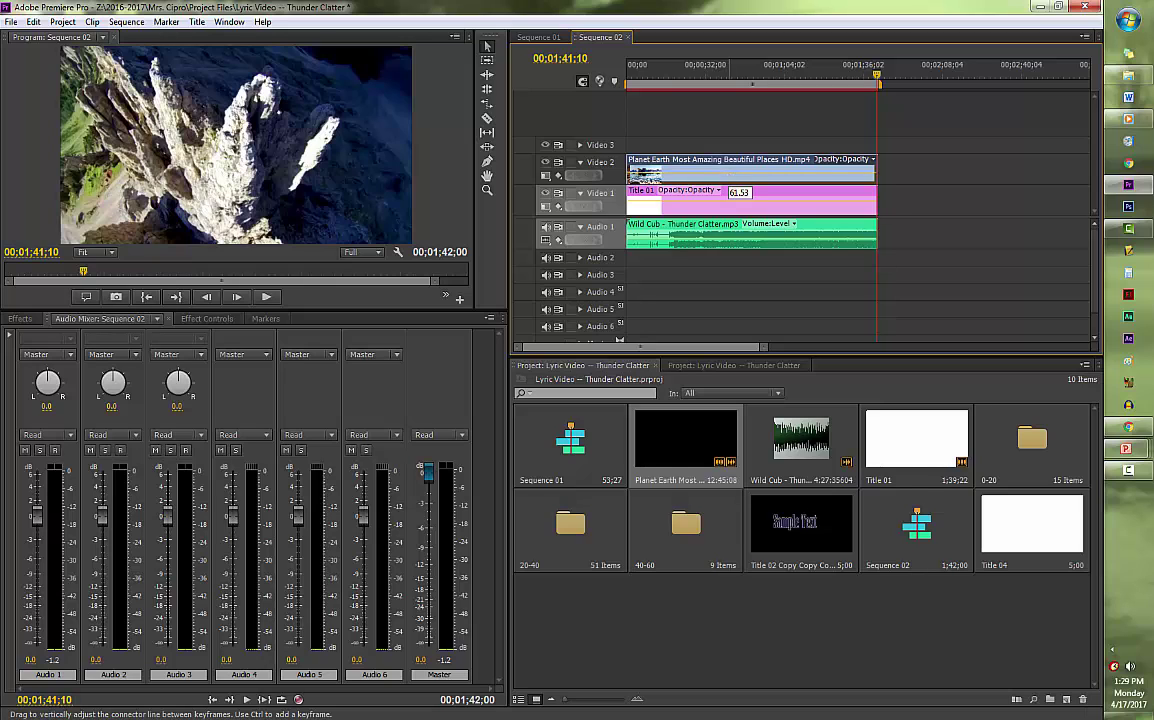
pyautogui.moveTo(731, 172); pyautogui.dragTo(731, 171)
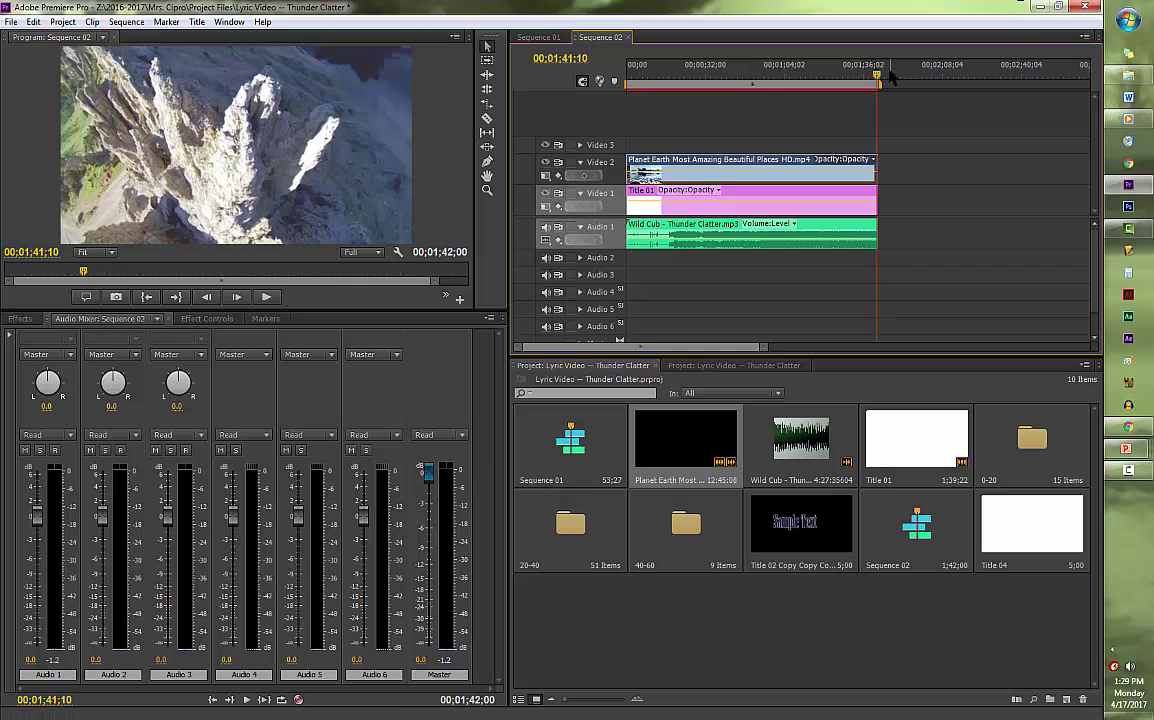
pyautogui.moveTo(876, 85); pyautogui.dragTo(773, 80)
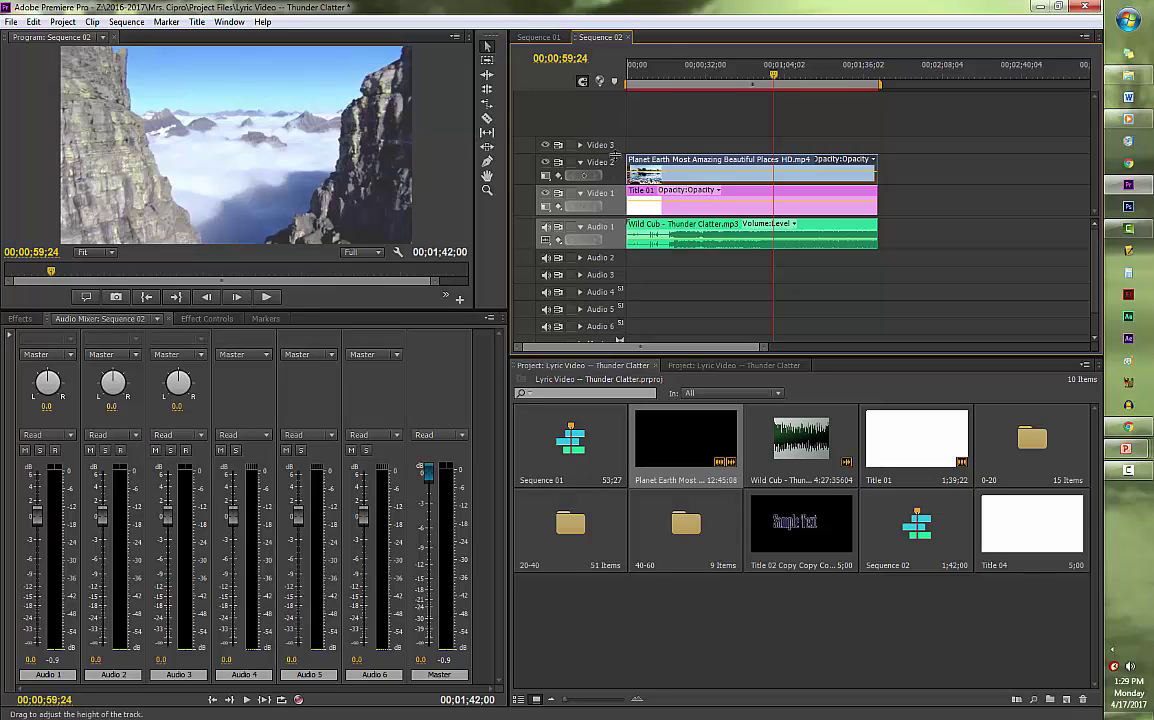
# - Increase the heights of the Video 2 and Audio 1 tracks and move the playhead to 00;00;56;23
pyautogui.moveTo(620, 152); pyautogui.dragTo(619, 127)
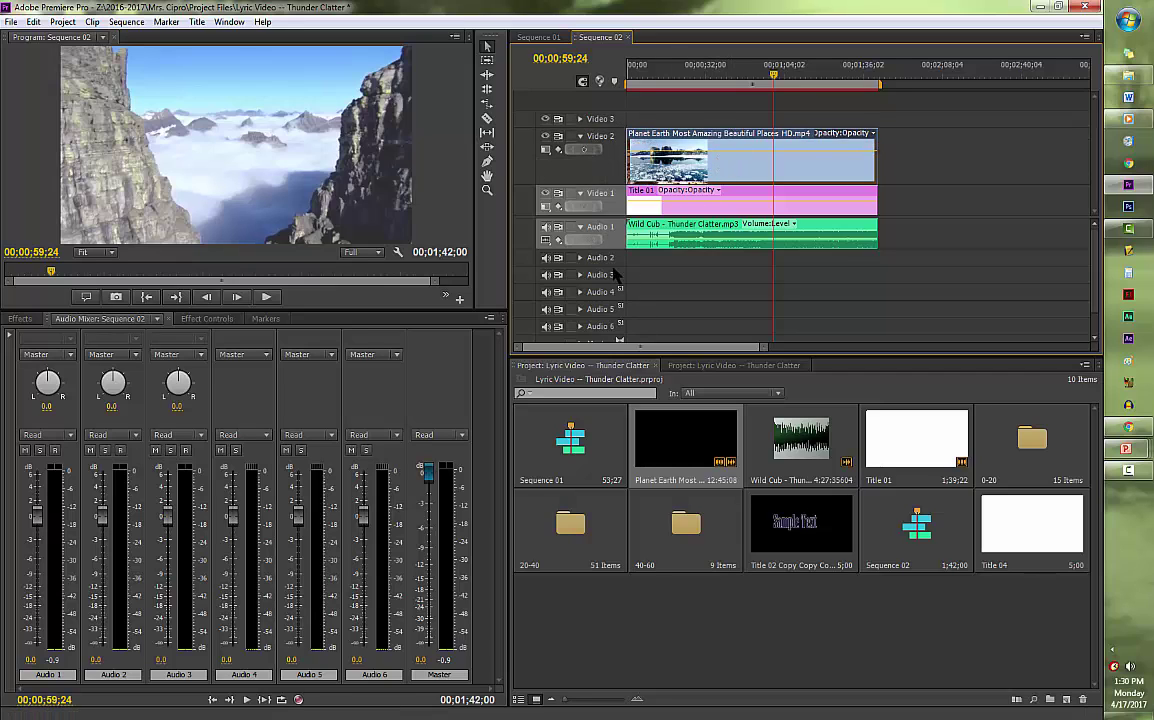
pyautogui.moveTo(601, 243); pyautogui.dragTo(601, 260)
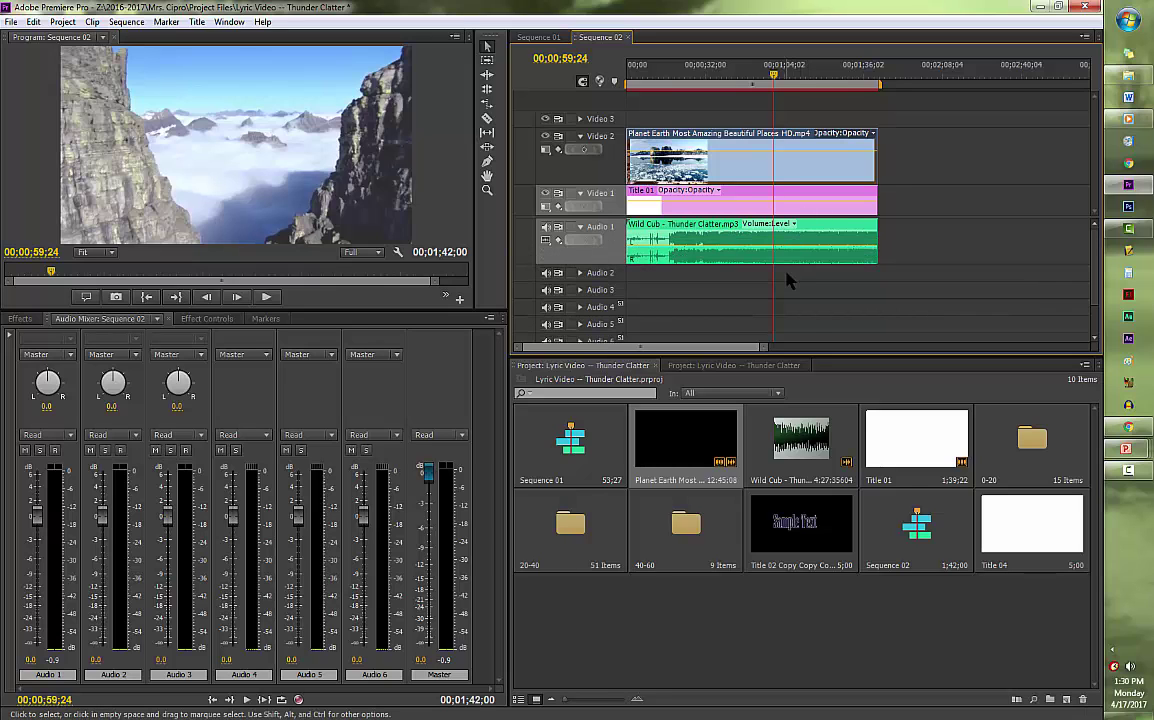
pyautogui.click(745, 75)
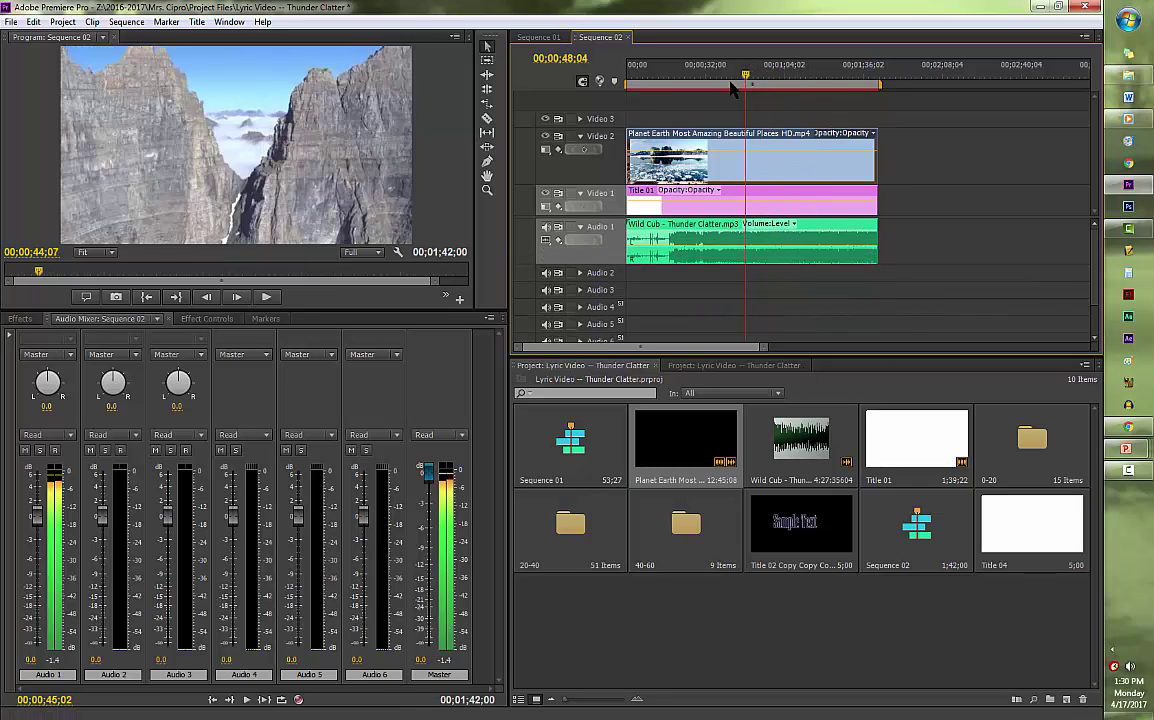
pyautogui.moveTo(733, 88); pyautogui.dragTo(768, 152)
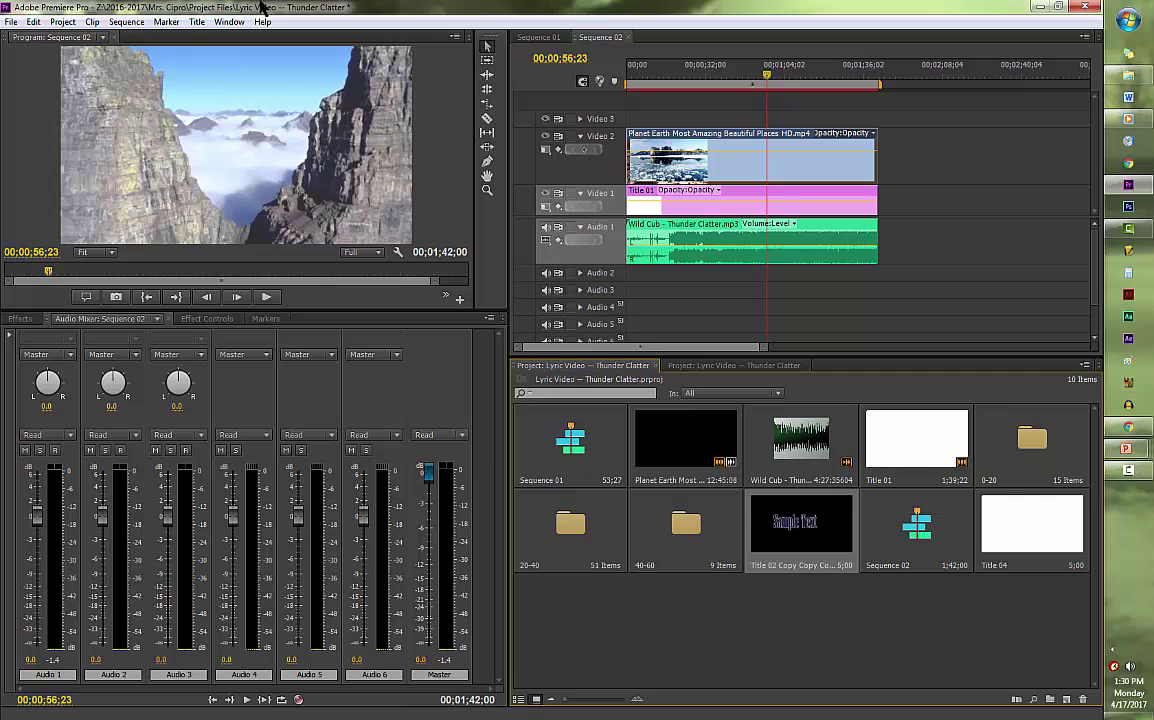
# - Create a new default still title named Title 05
pyautogui.click(196, 21)
pyautogui.moveTo(210, 38)
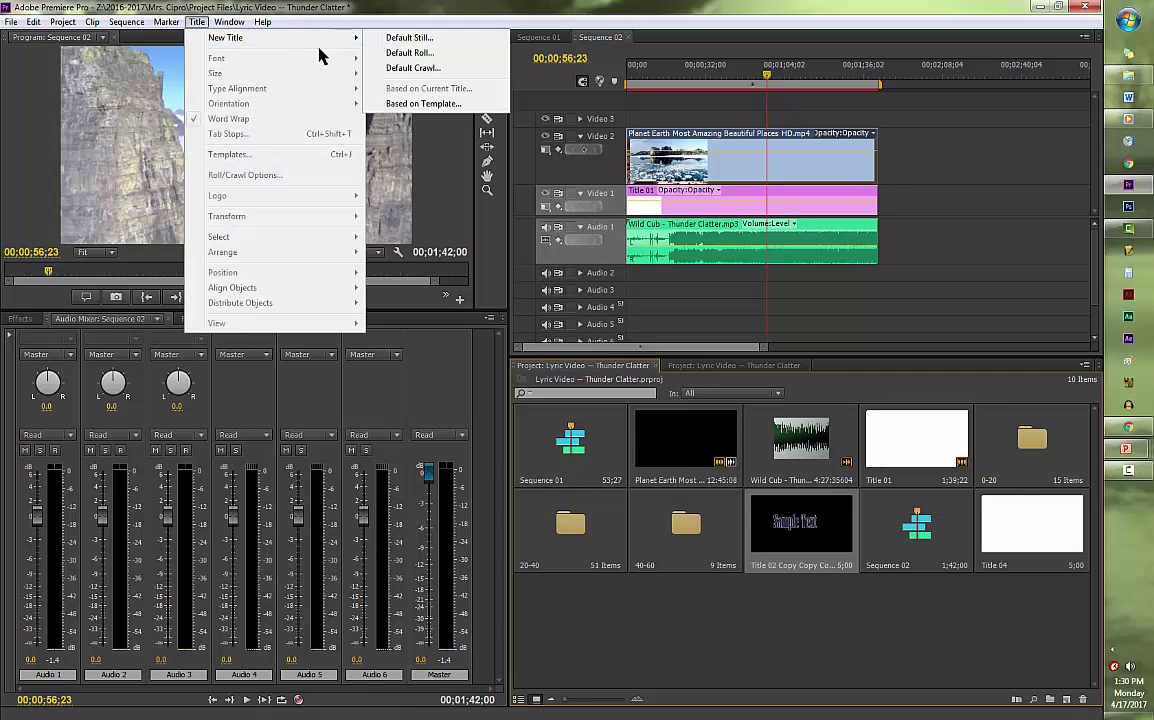
pyautogui.click(391, 40)
pyautogui.click(560, 432)
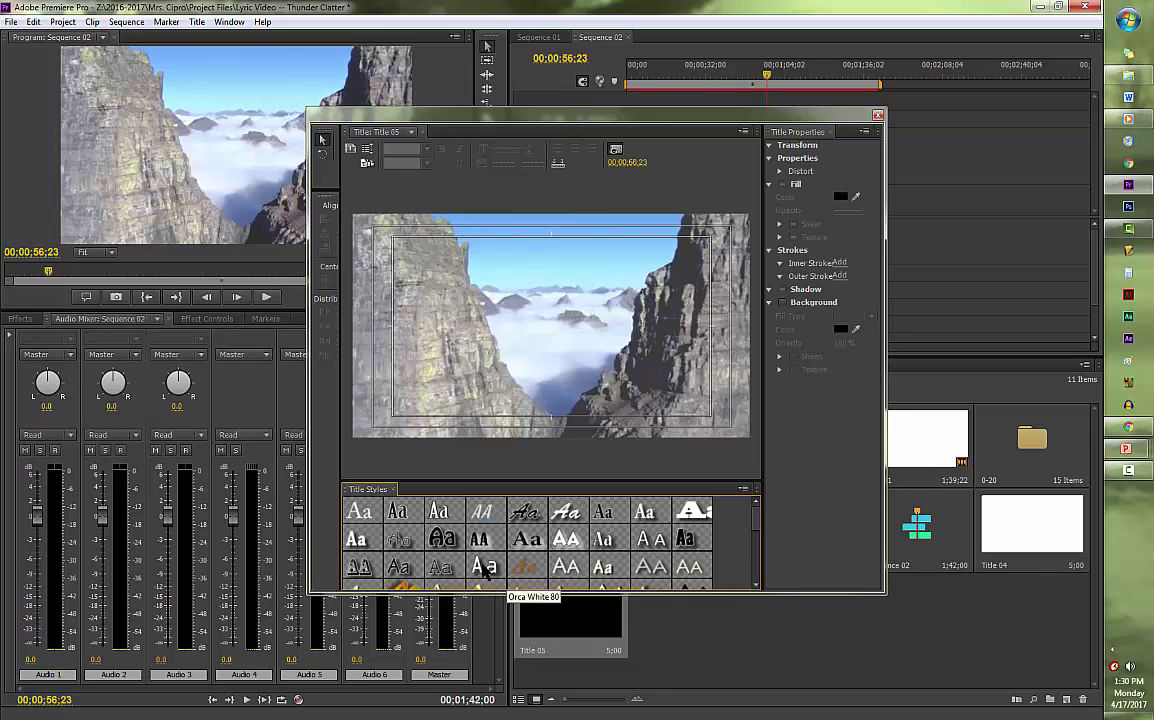
# - Add the text "Sample Text" in the outlined Birch Std style and enlarge it across the frame's middle to a font size of about 321
pyautogui.moveTo(758, 523)
pyautogui.mouseDown()
pyautogui.moveTo(758, 555)
pyautogui.moveTo(759, 505)
pyautogui.mouseUp()
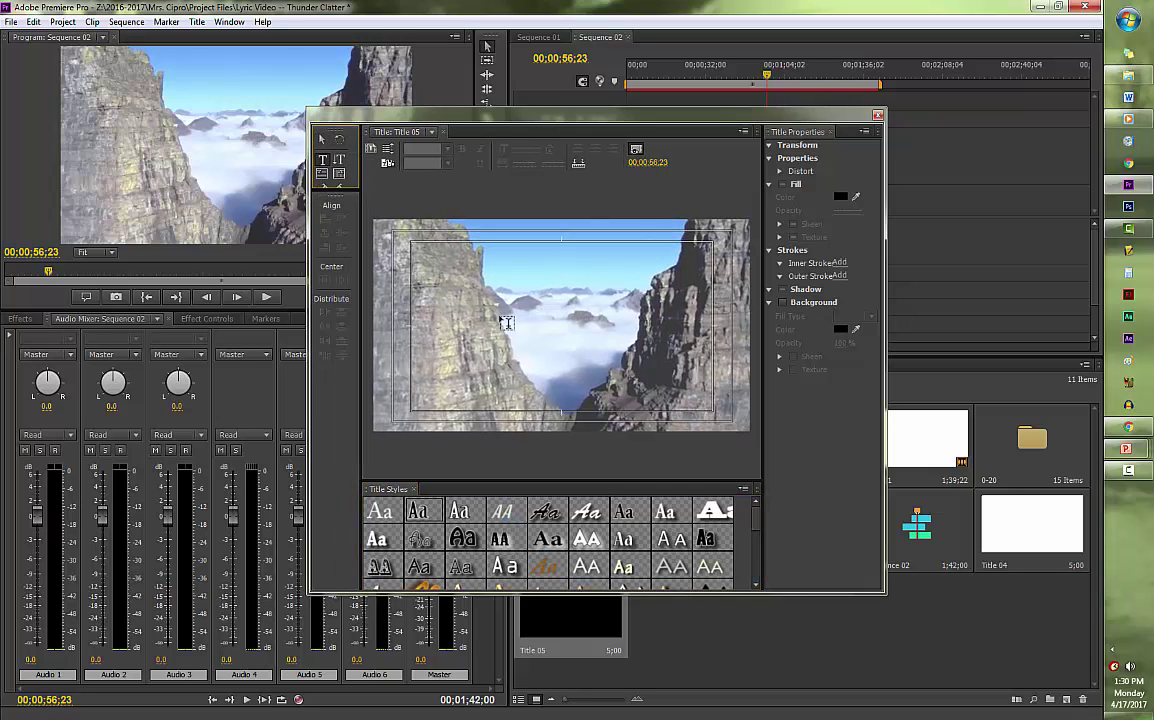
pyautogui.click(457, 313)
pyautogui.write('Sa')
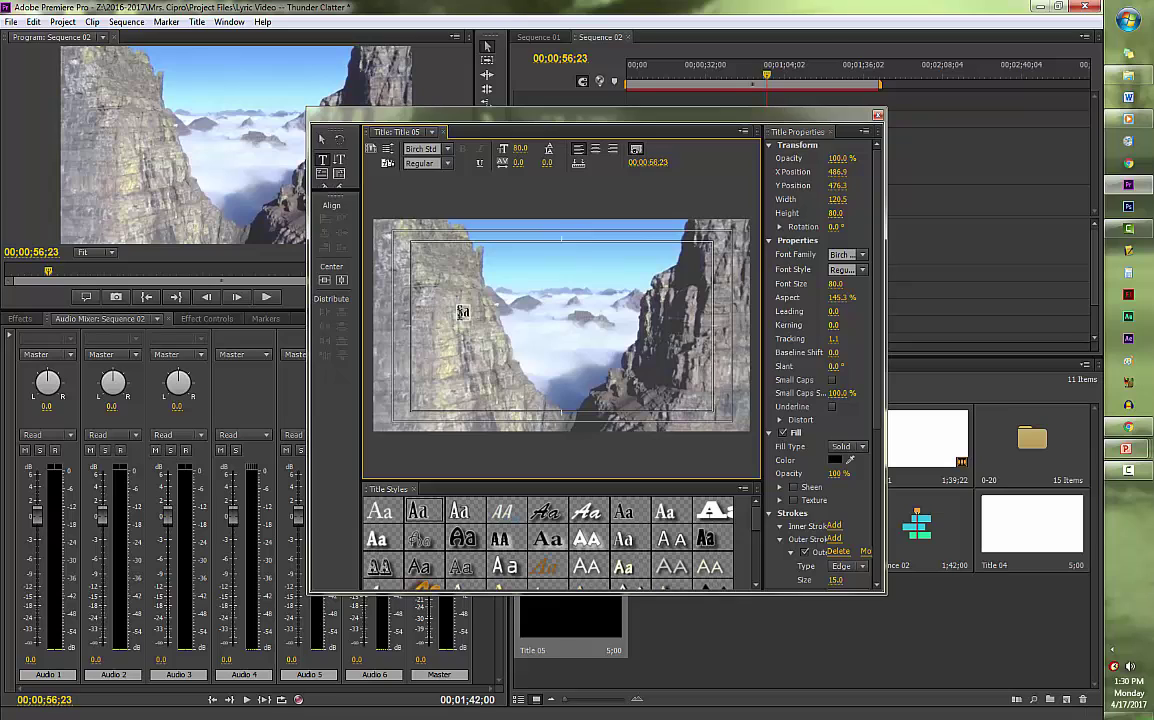
pyautogui.write('mple Text')
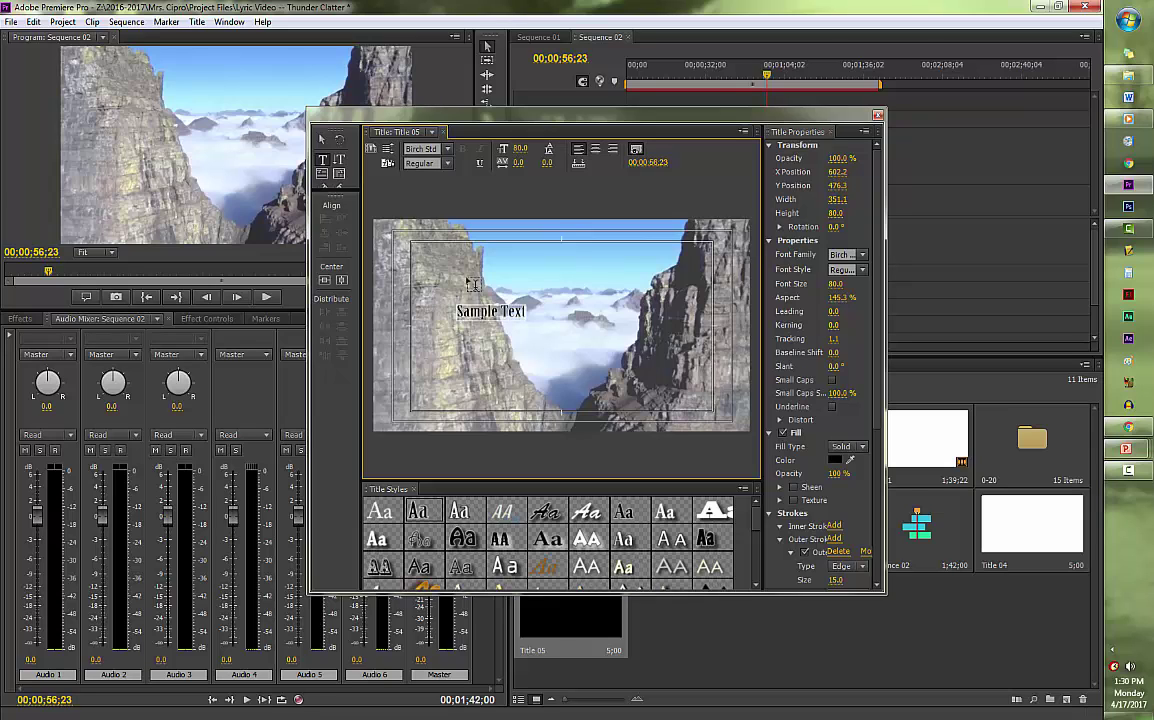
pyautogui.click(322, 141)
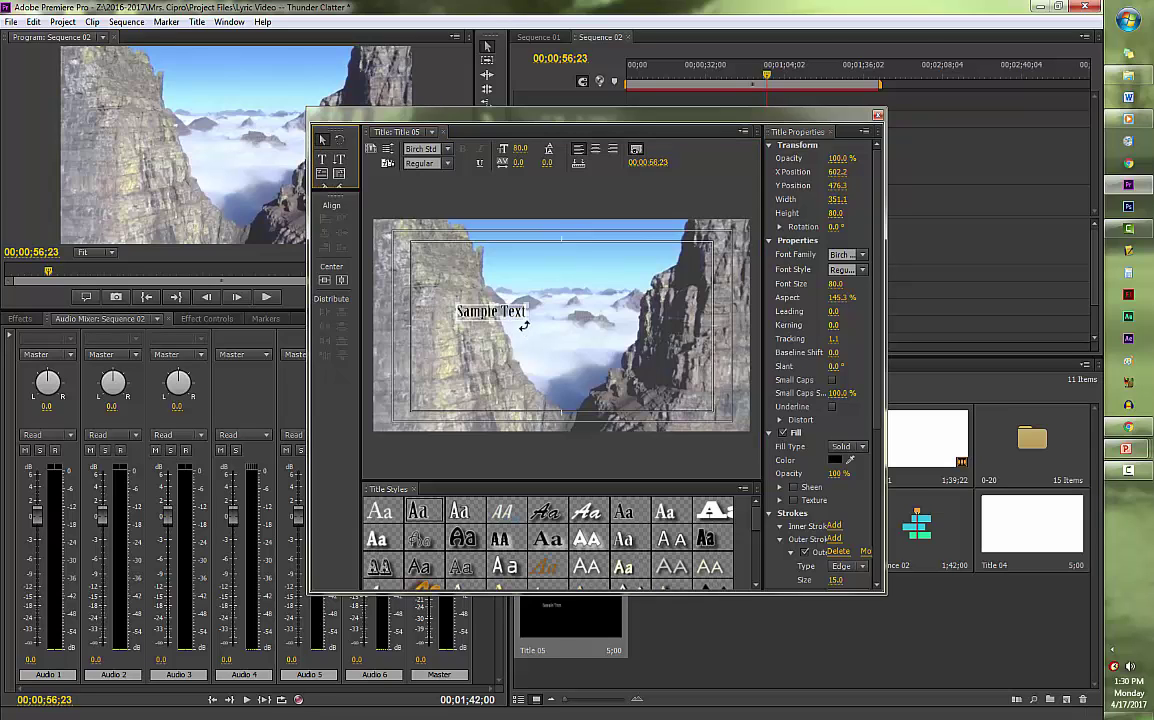
pyautogui.moveTo(521, 318); pyautogui.dragTo(540, 291)
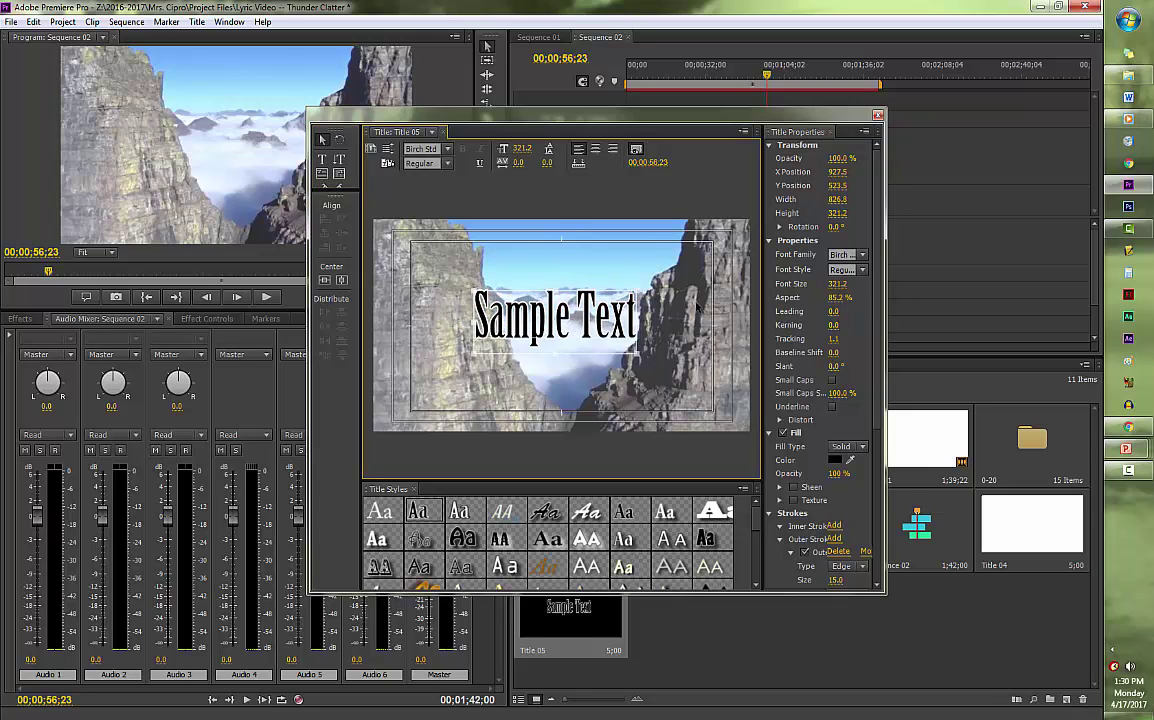
# - Set the fill color of the "Sample Text" lettering to a dark navy blue
pyautogui.click(835, 461)
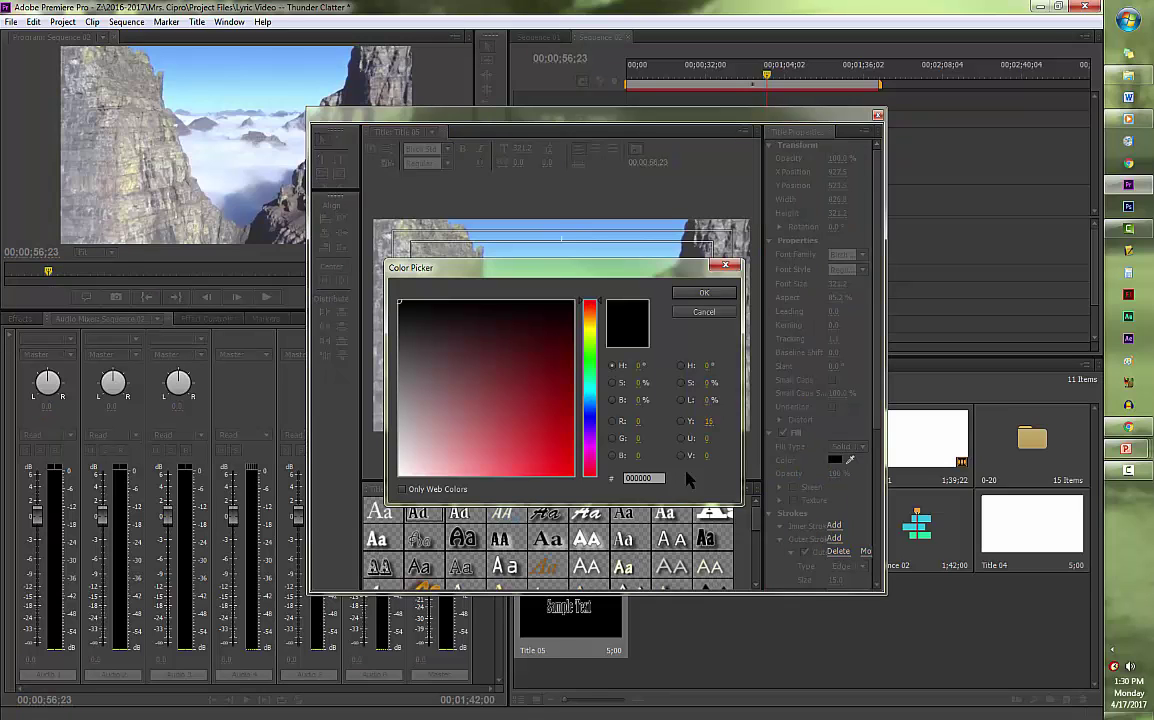
pyautogui.click(591, 416)
pyautogui.click(551, 358)
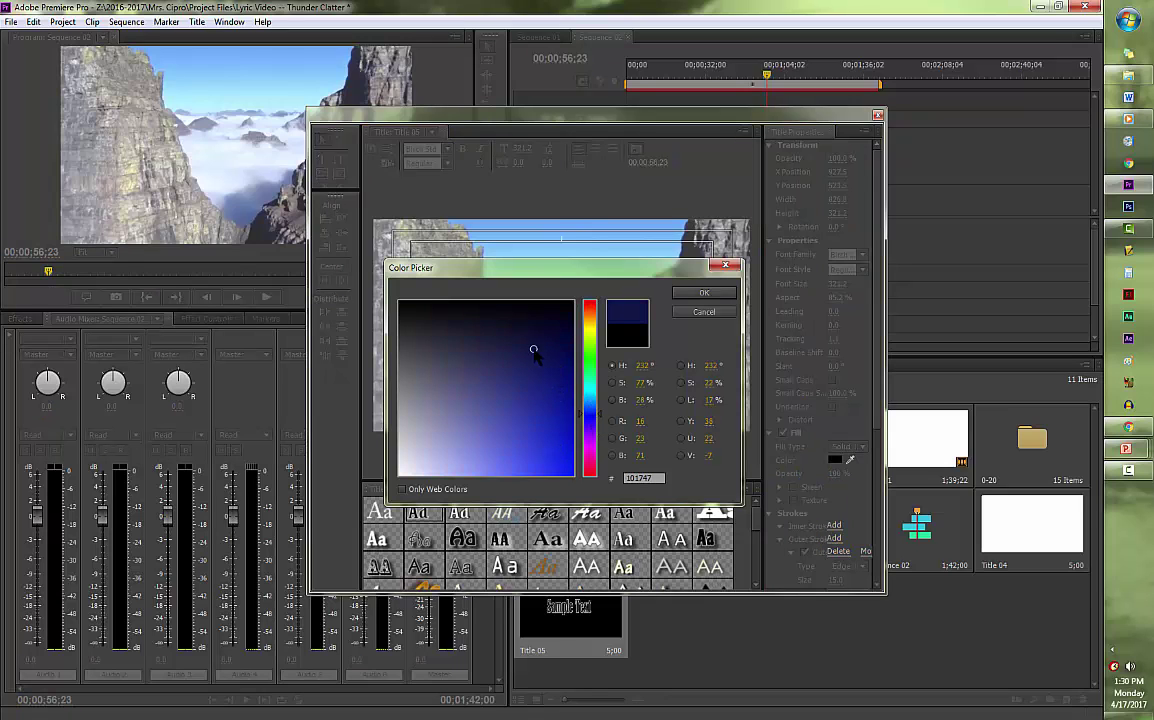
pyautogui.moveTo(533, 348); pyautogui.dragTo(526, 347)
pyautogui.click(705, 295)
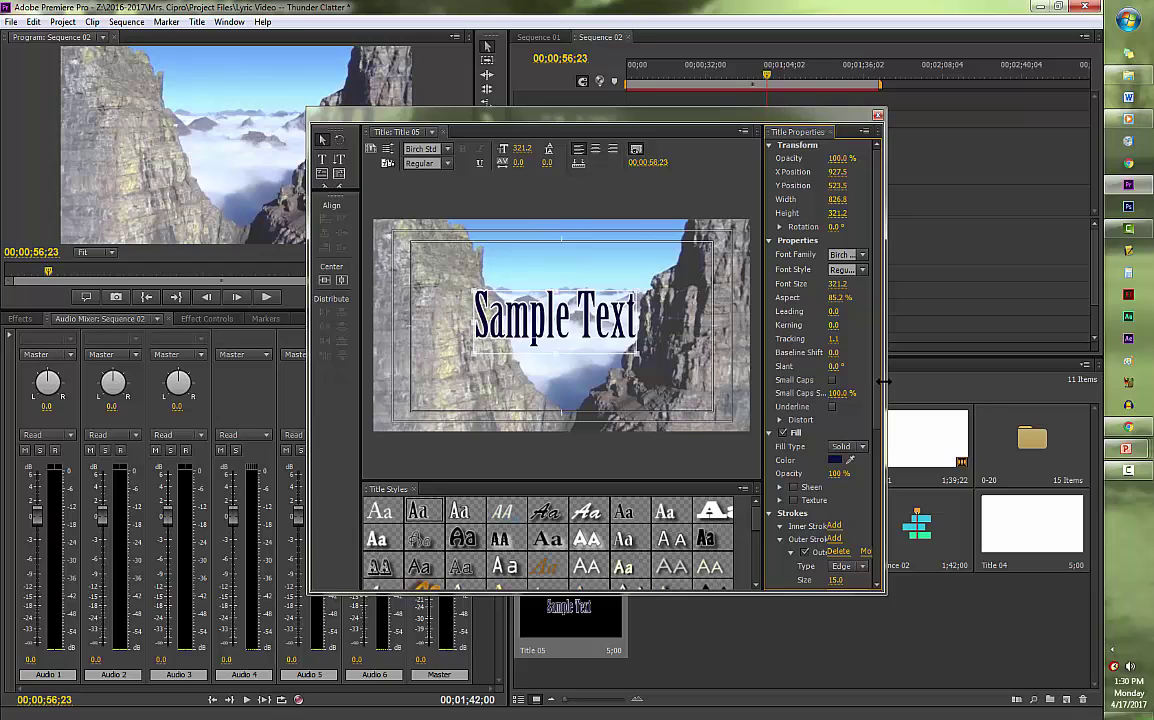
# - Give the text's outer stroke a size of 7.0 and a grey color, and close the title editor
pyautogui.scroll(-3, 879, 390)
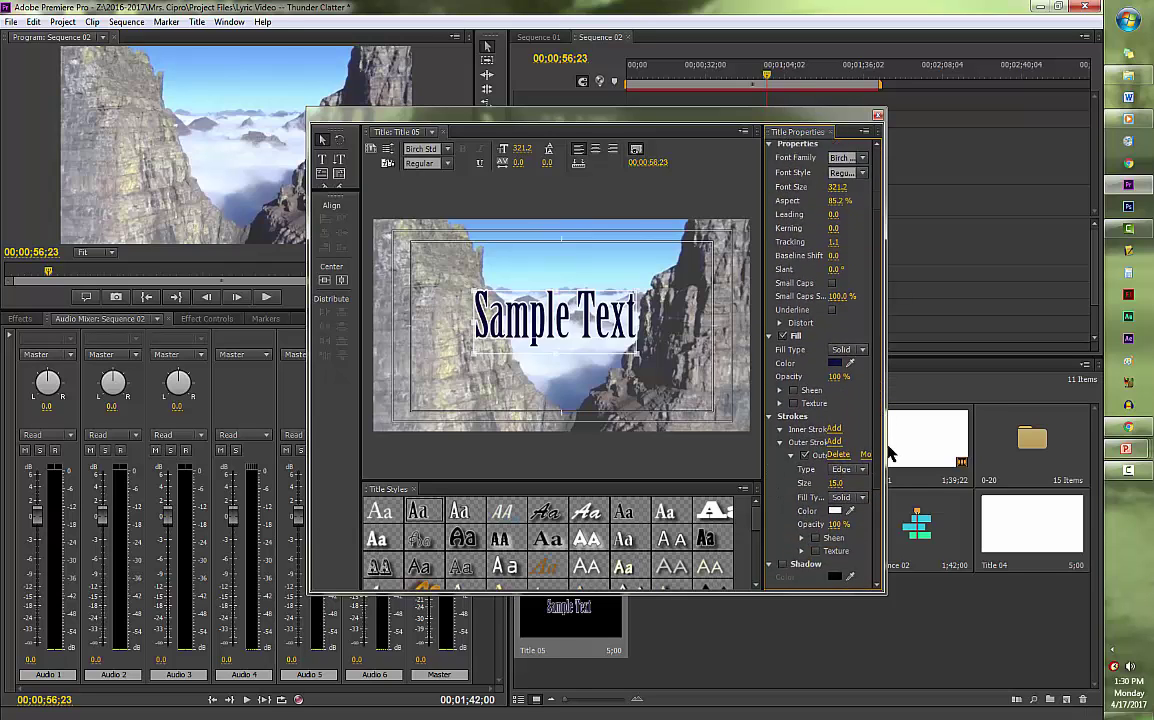
pyautogui.scroll(-4, 888, 446)
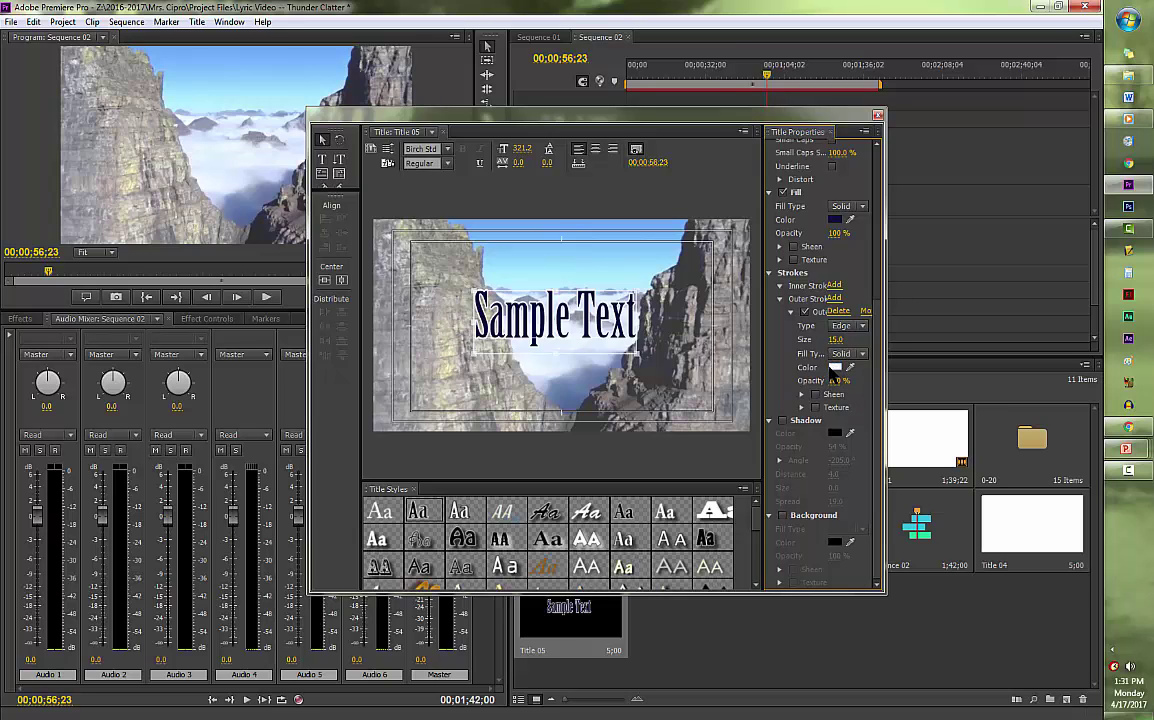
pyautogui.click(835, 368)
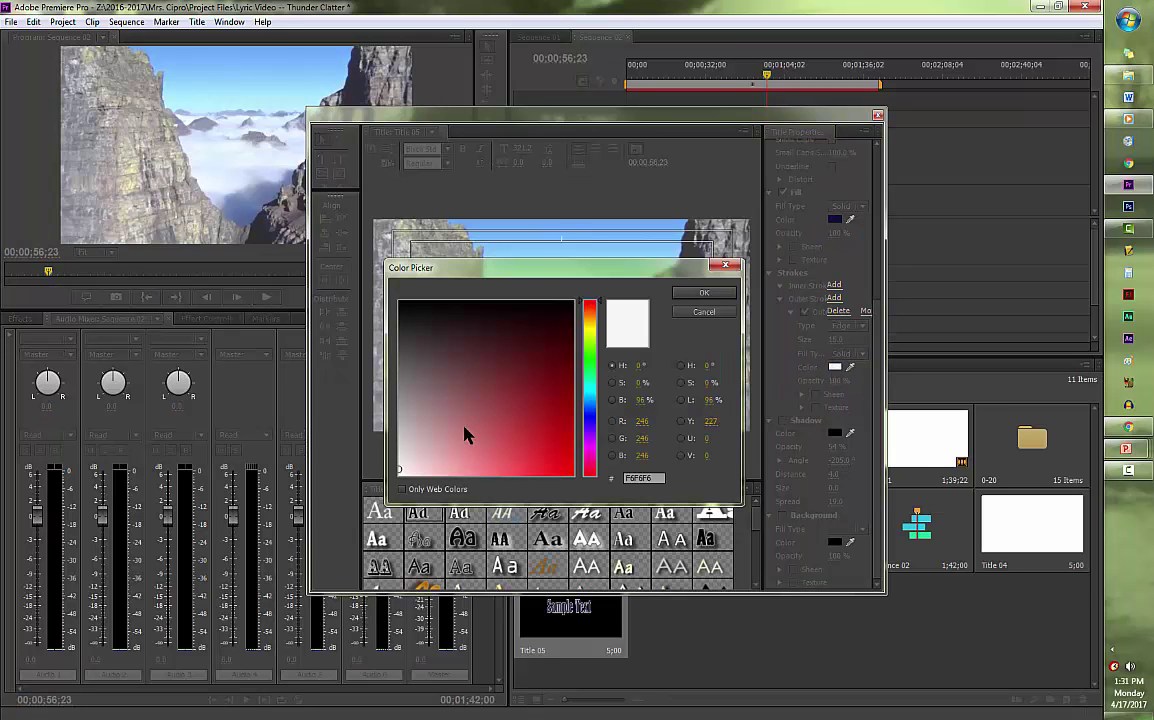
pyautogui.click(402, 371)
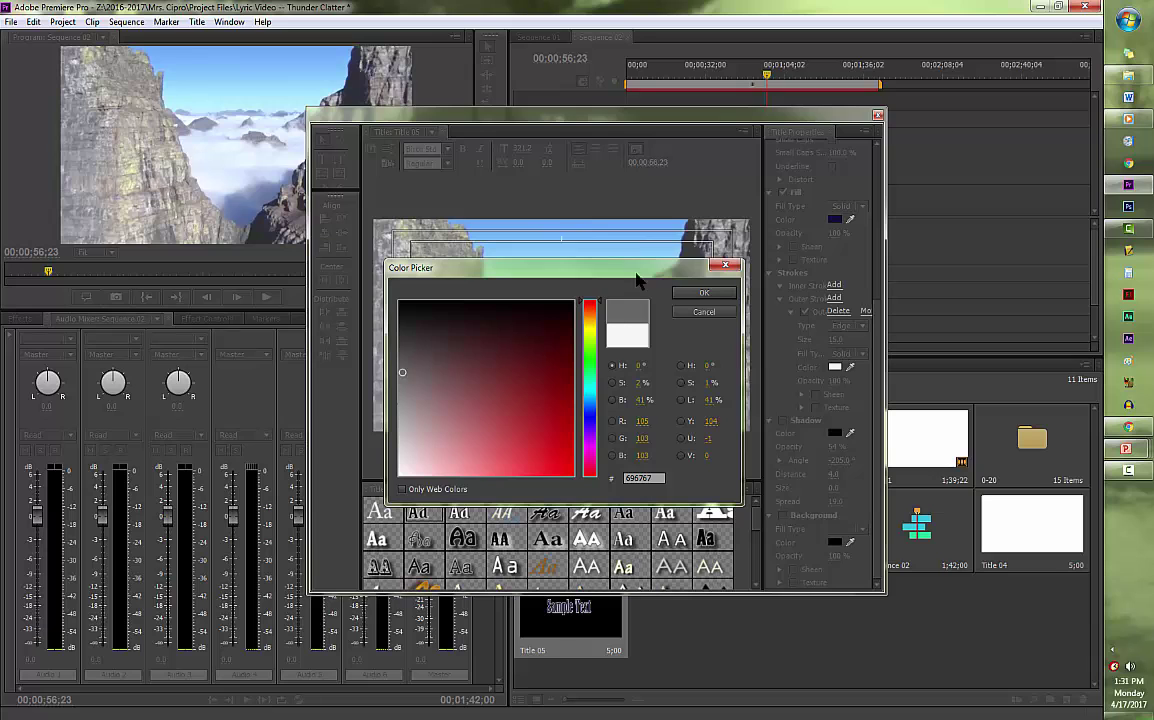
pyautogui.press('Return')
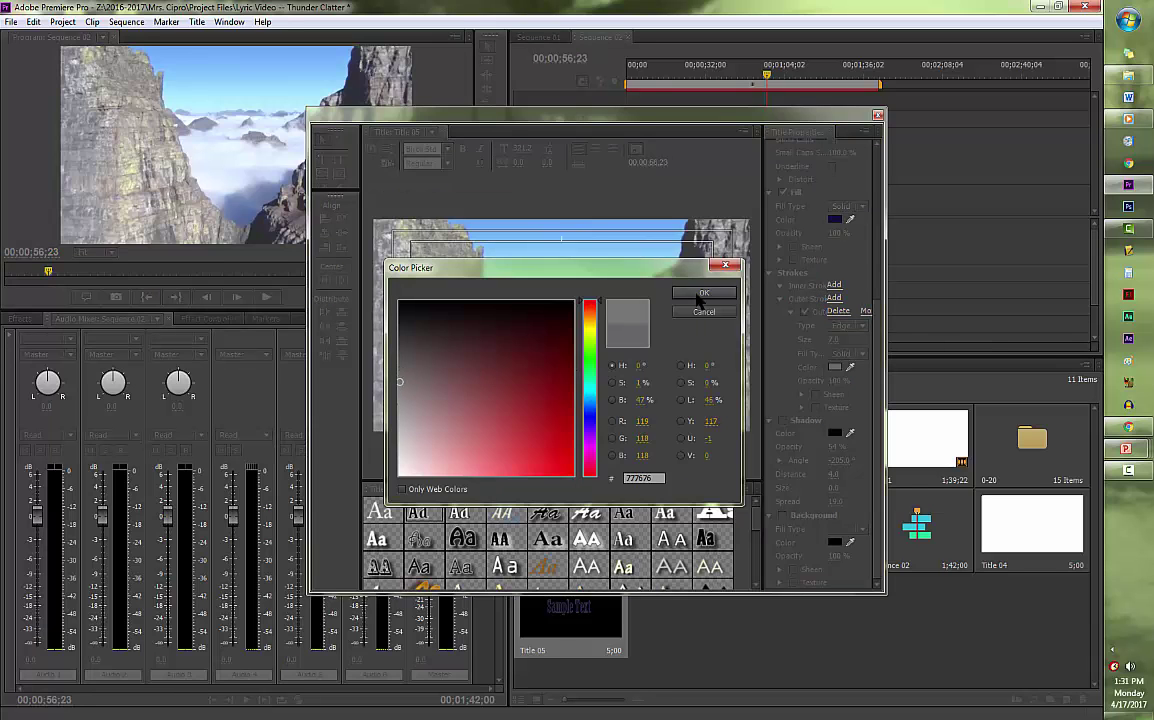
pyautogui.click(698, 294)
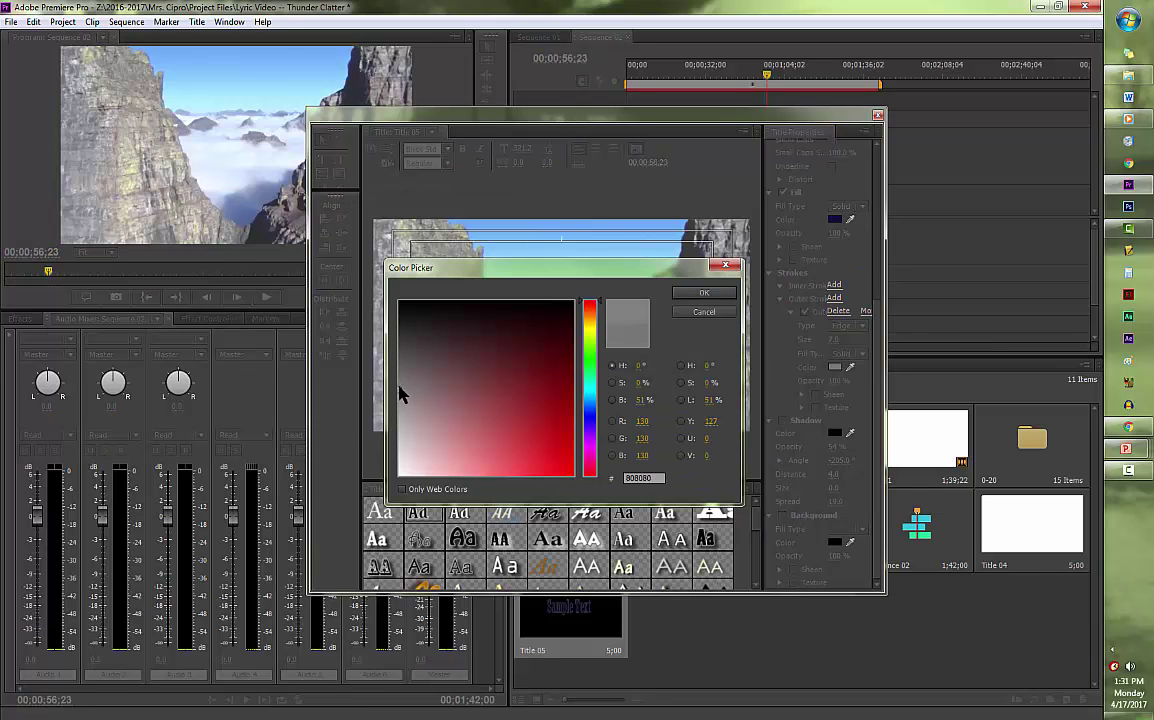
pyautogui.click(690, 294)
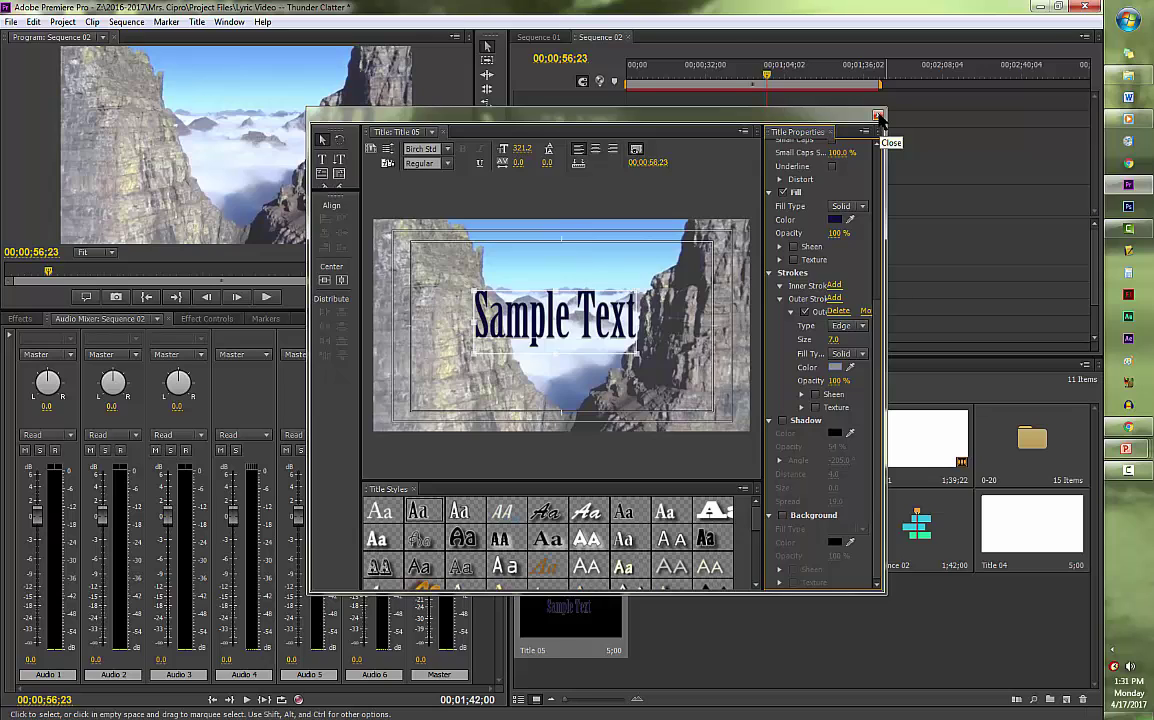
pyautogui.click(878, 117)
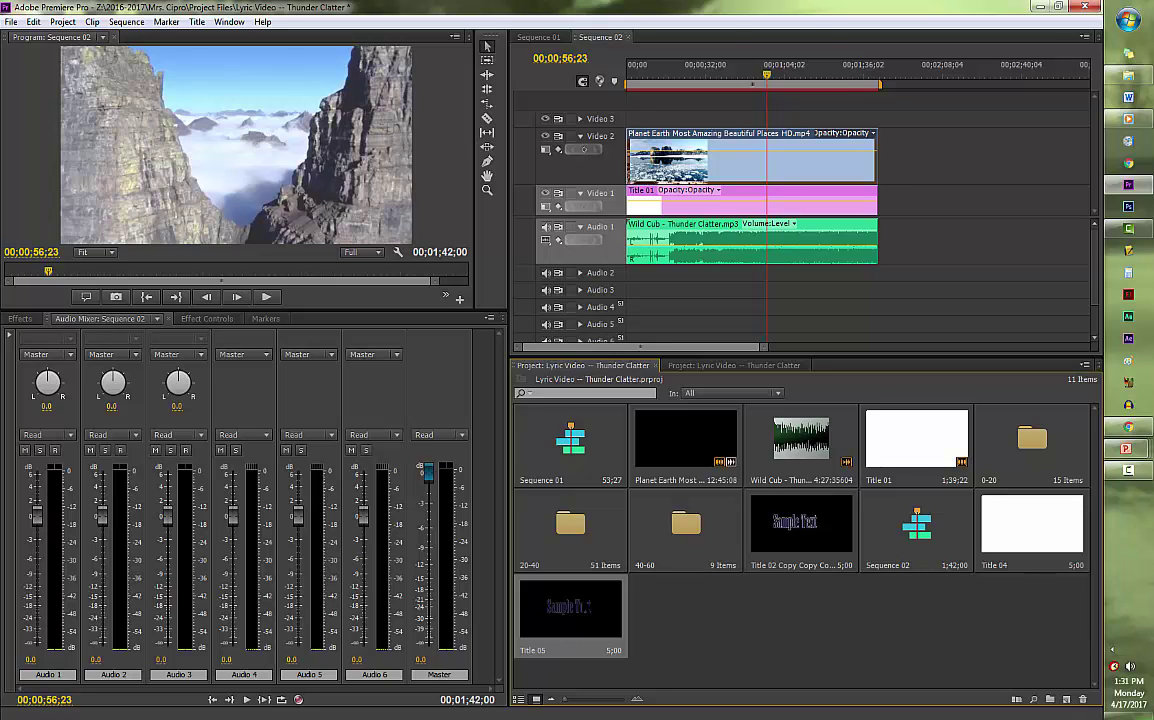
# - Duplicate Title 05 over and over to make nine copies of the styled "Sample Text" title
pyautogui.rightClick(583, 600)
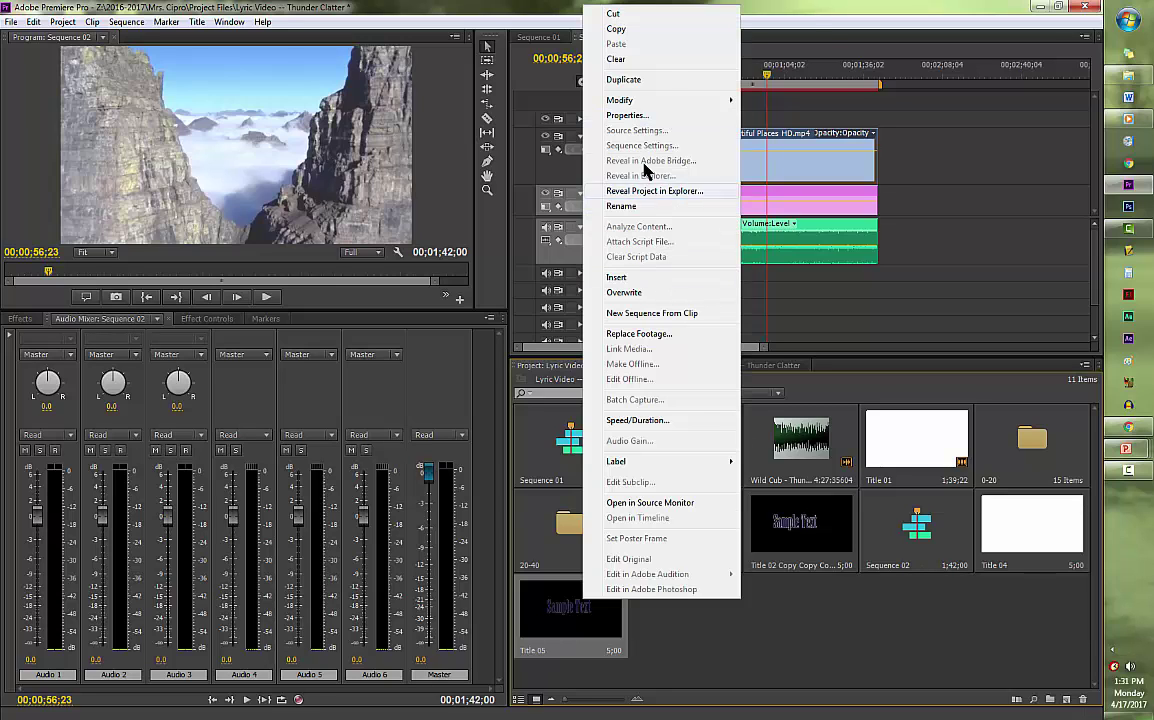
pyautogui.click(649, 80)
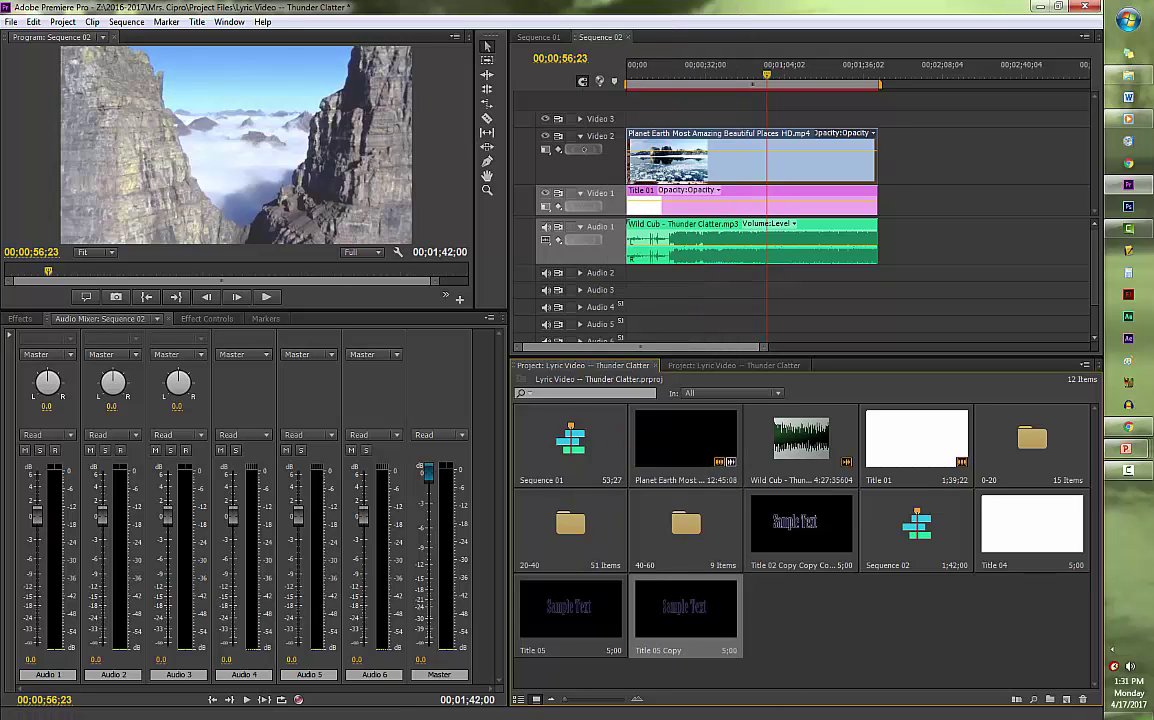
pyautogui.rightClick(677, 605)
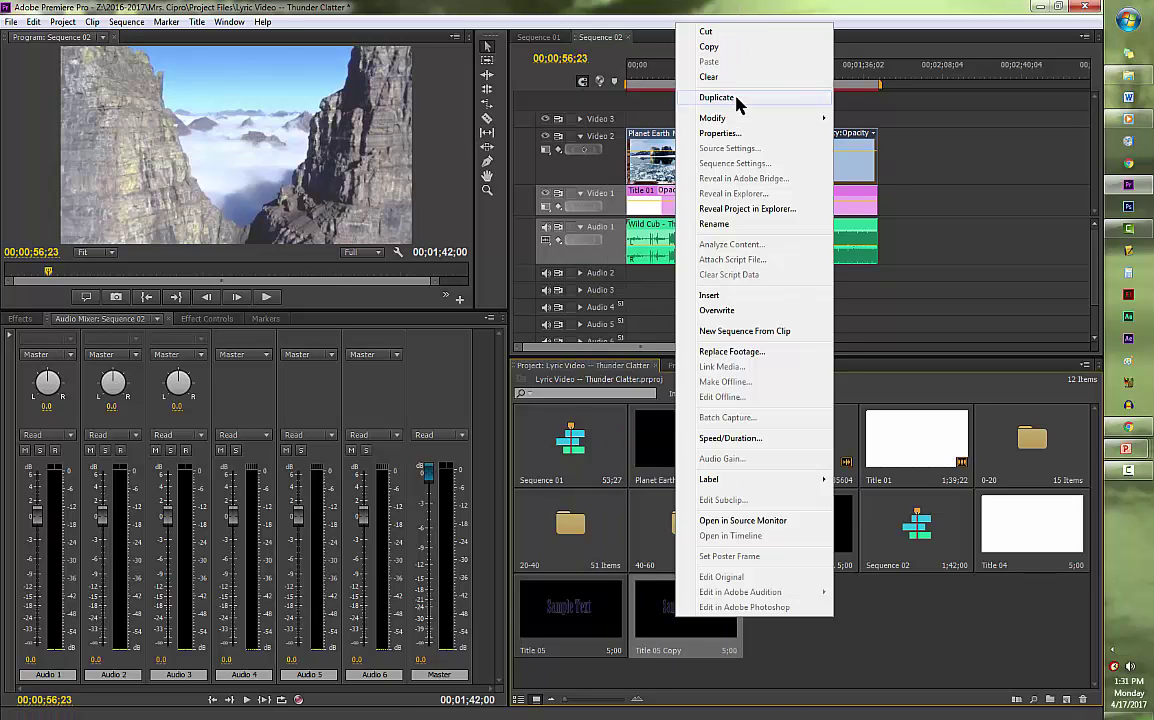
pyautogui.click(737, 100)
pyautogui.rightClick(798, 610)
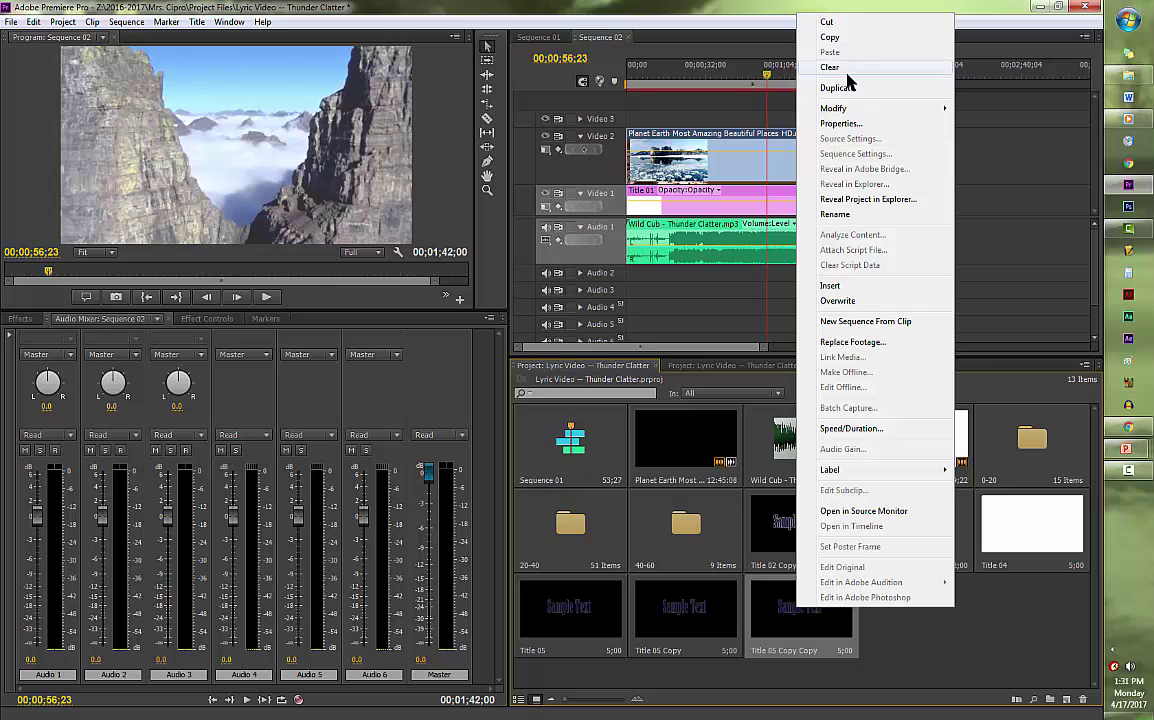
pyautogui.click(848, 87)
pyautogui.rightClick(914, 610)
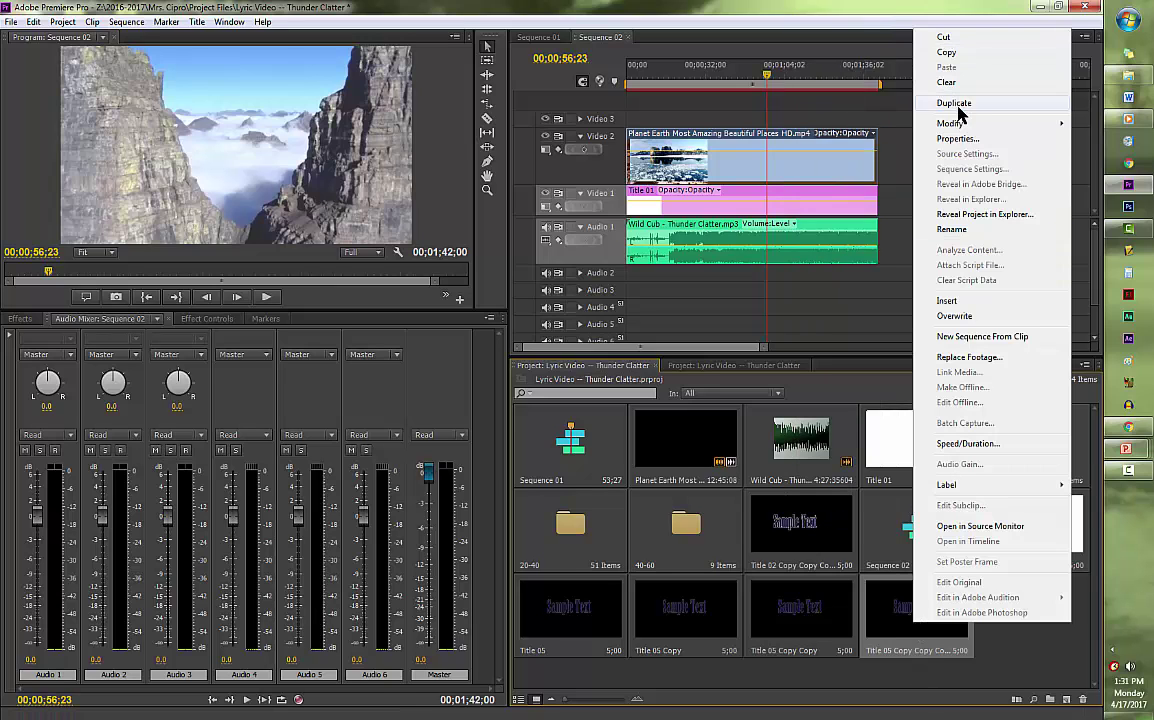
pyautogui.click(958, 106)
pyautogui.rightClick(1030, 612)
pyautogui.click(930, 100)
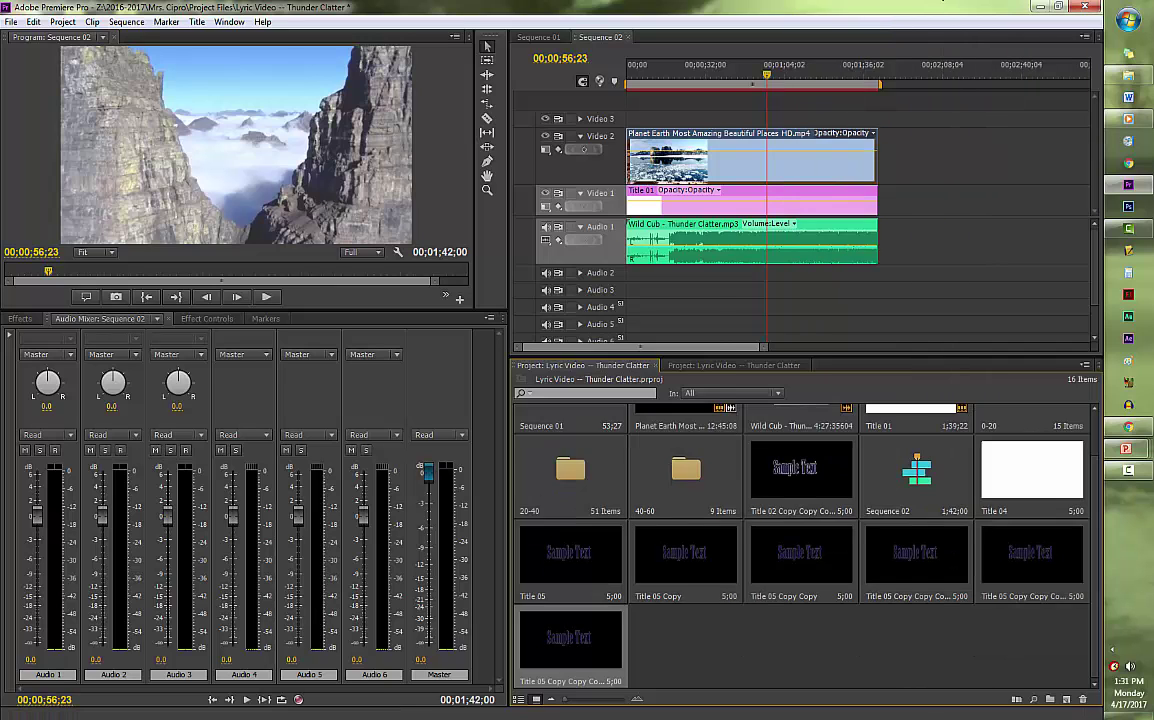
pyautogui.rightClick(580, 640)
pyautogui.click(620, 110)
pyautogui.rightClick(700, 640)
pyautogui.click(740, 124)
pyautogui.rightClick(810, 640)
pyautogui.click(849, 124)
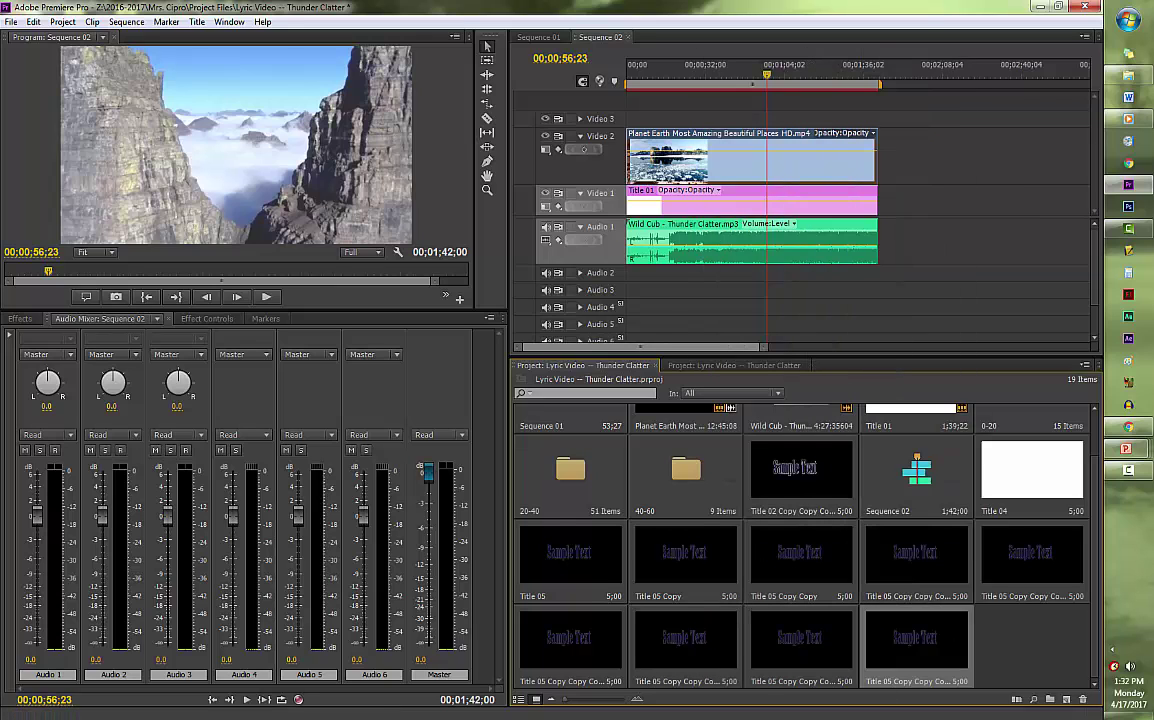
pyautogui.rightClick(830, 615)
pyautogui.click(850, 94)
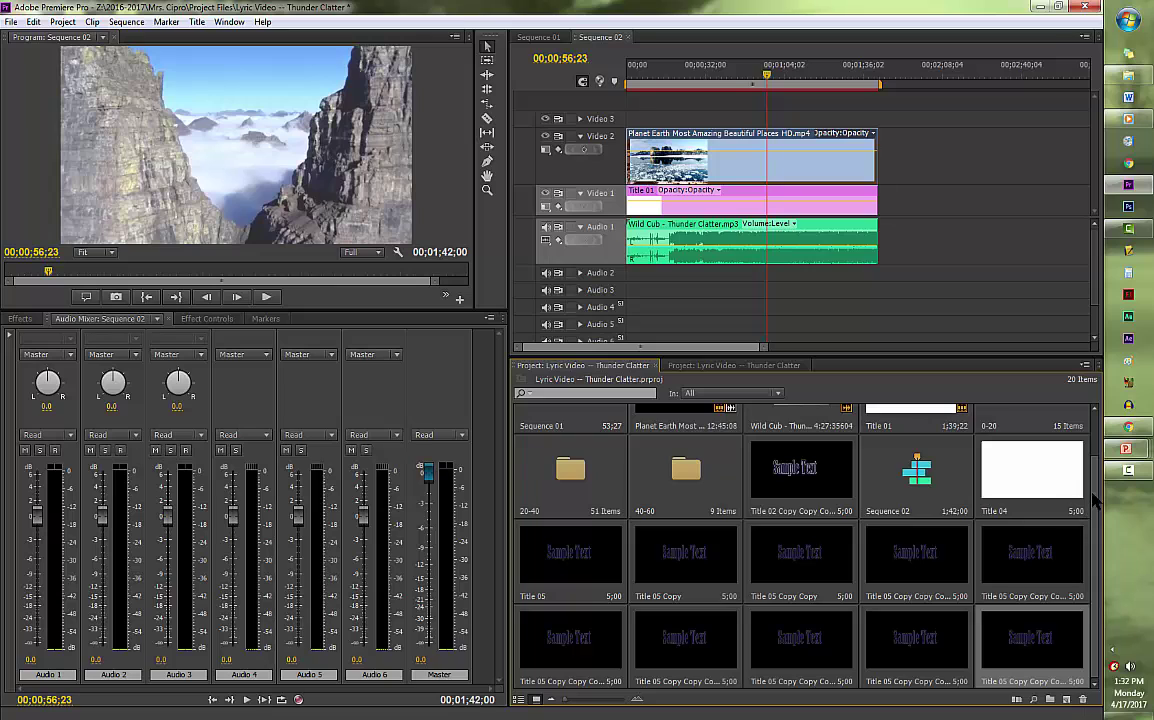
pyautogui.scroll(1, 1095, 452)
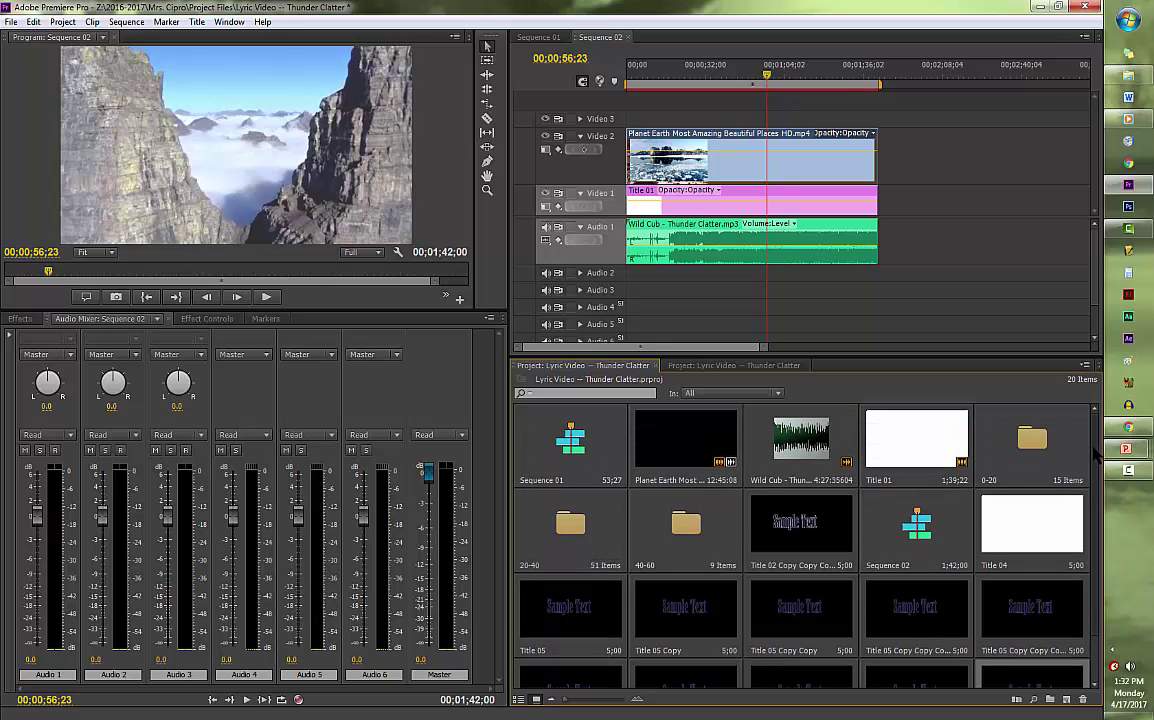
pyautogui.click(1024, 476)
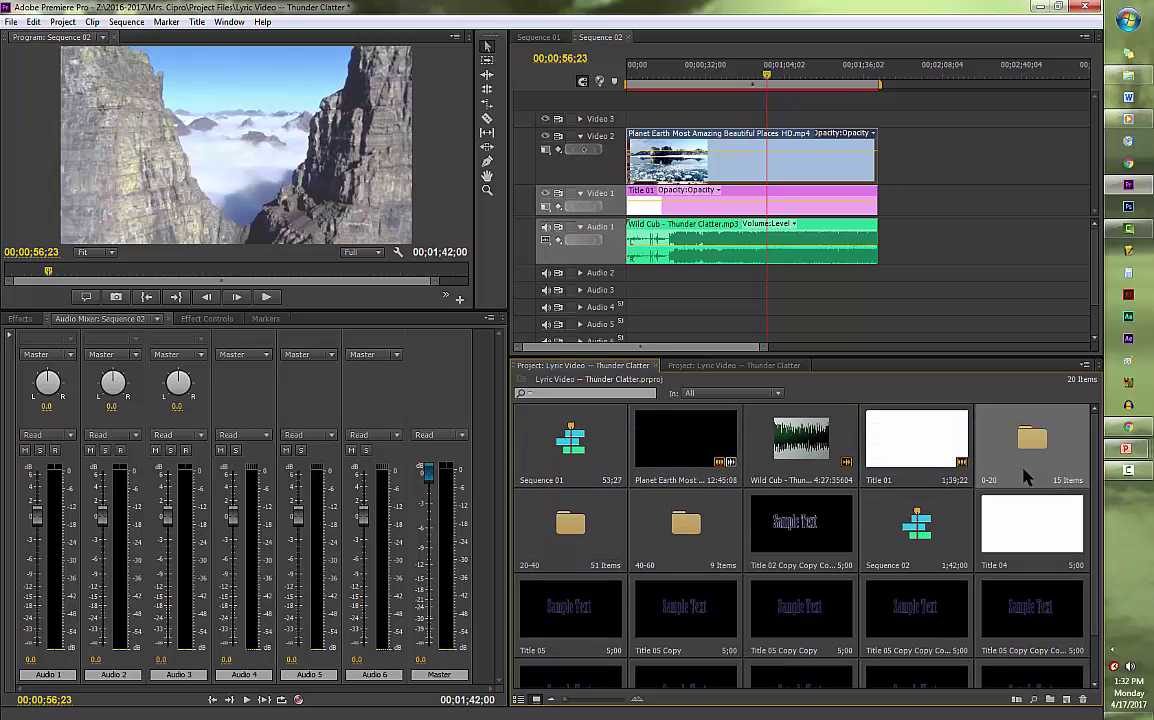
pyautogui.click(585, 543)
pyautogui.click(652, 540)
pyautogui.click(884, 430)
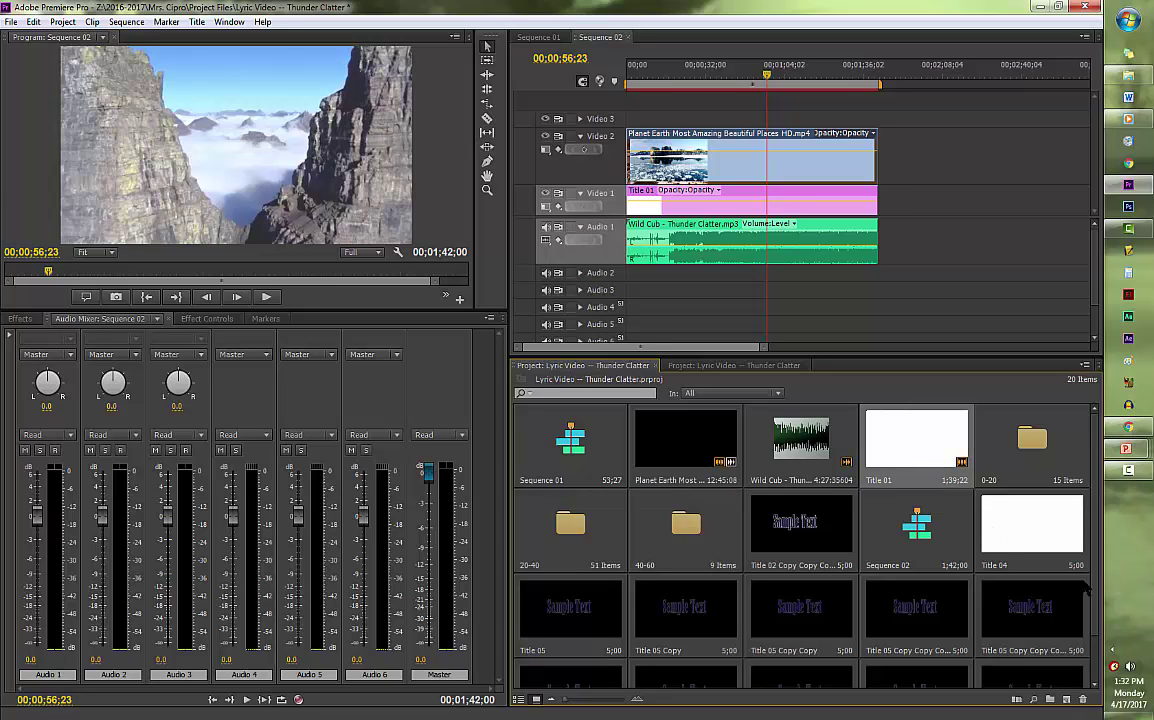
# - Place Title 05 on Video 3 at the start of Sequence 02 and play the first second over the footage
pyautogui.scroll(-1, 990, 520)
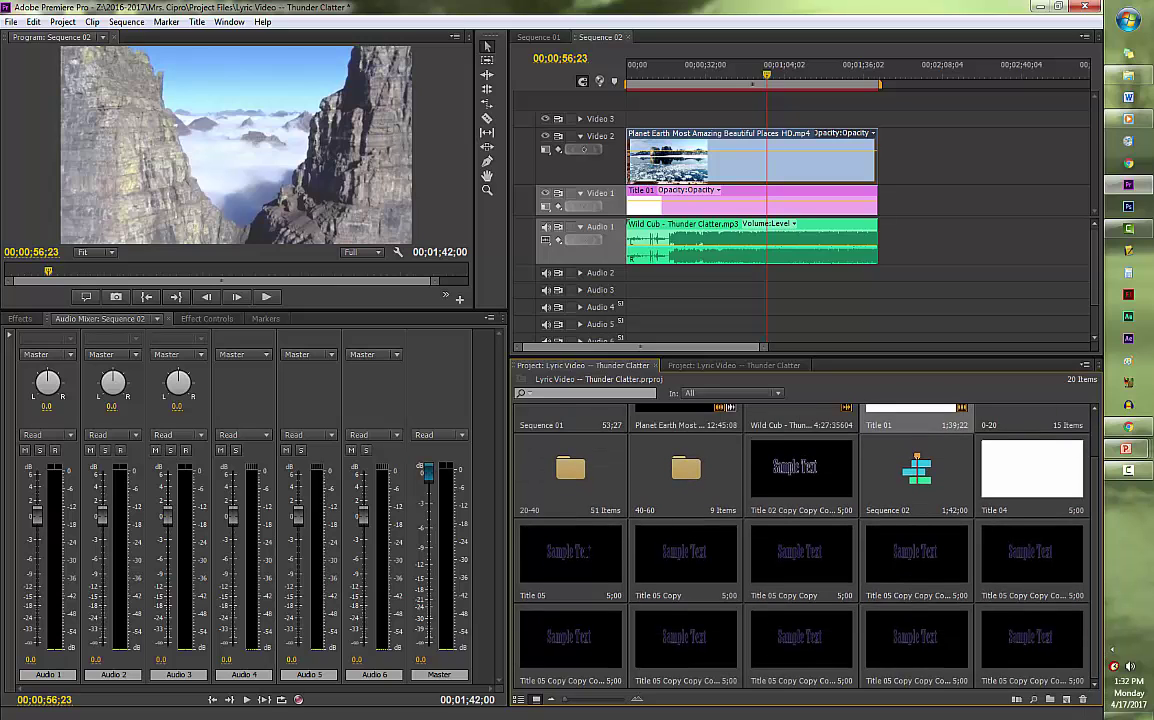
pyautogui.moveTo(569, 553); pyautogui.dragTo(632, 118)
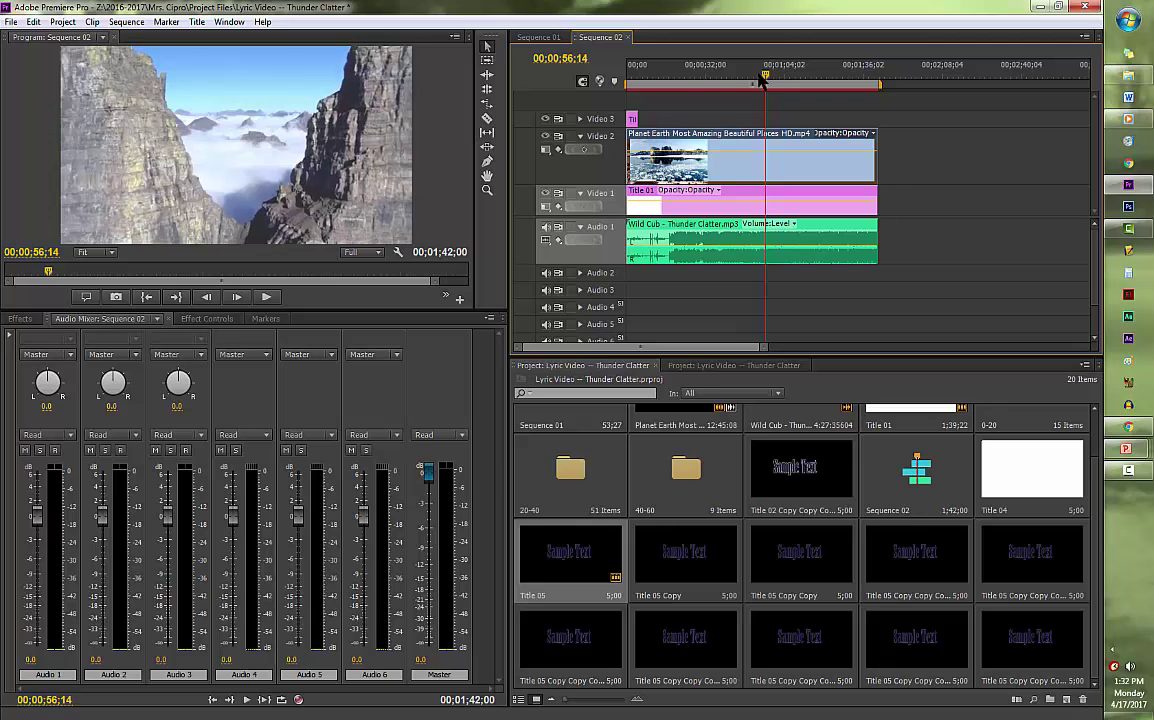
pyautogui.click(625, 84)
pyautogui.press('space')
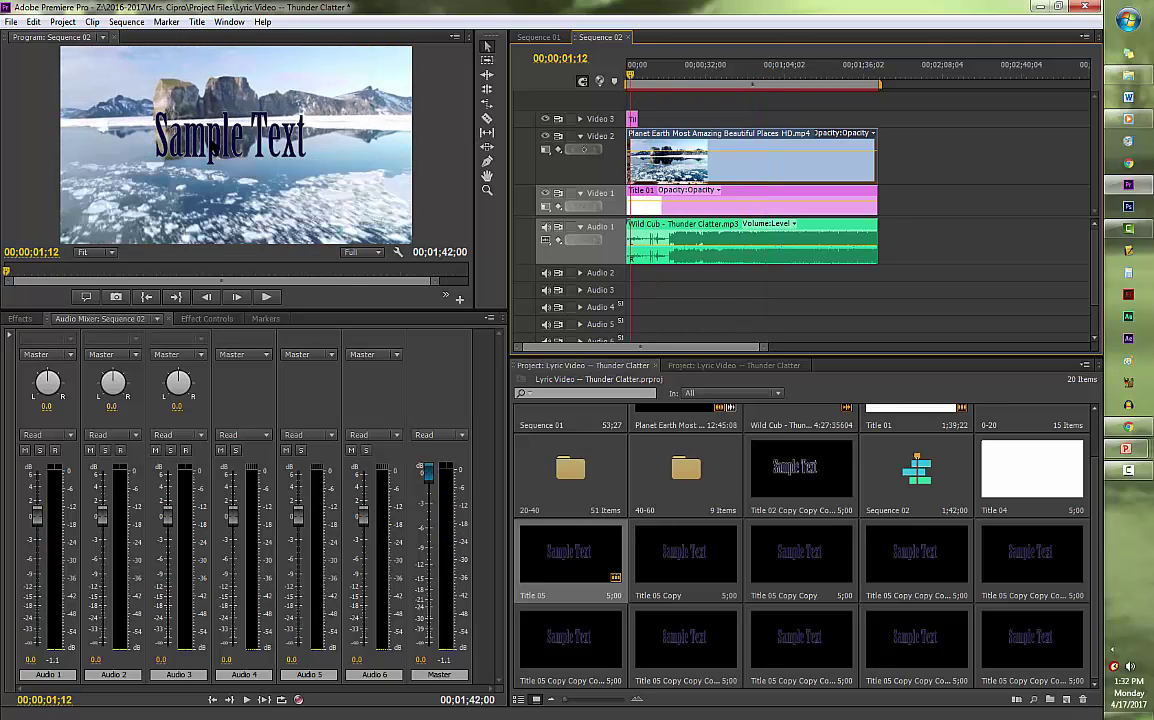
pyautogui.click(214, 147)
# - Replace Title 05's text with "Thunder Clatter", enlarge it and tilt it upward across the frame, and close the title editor
pyautogui.doubleClick(632, 118)
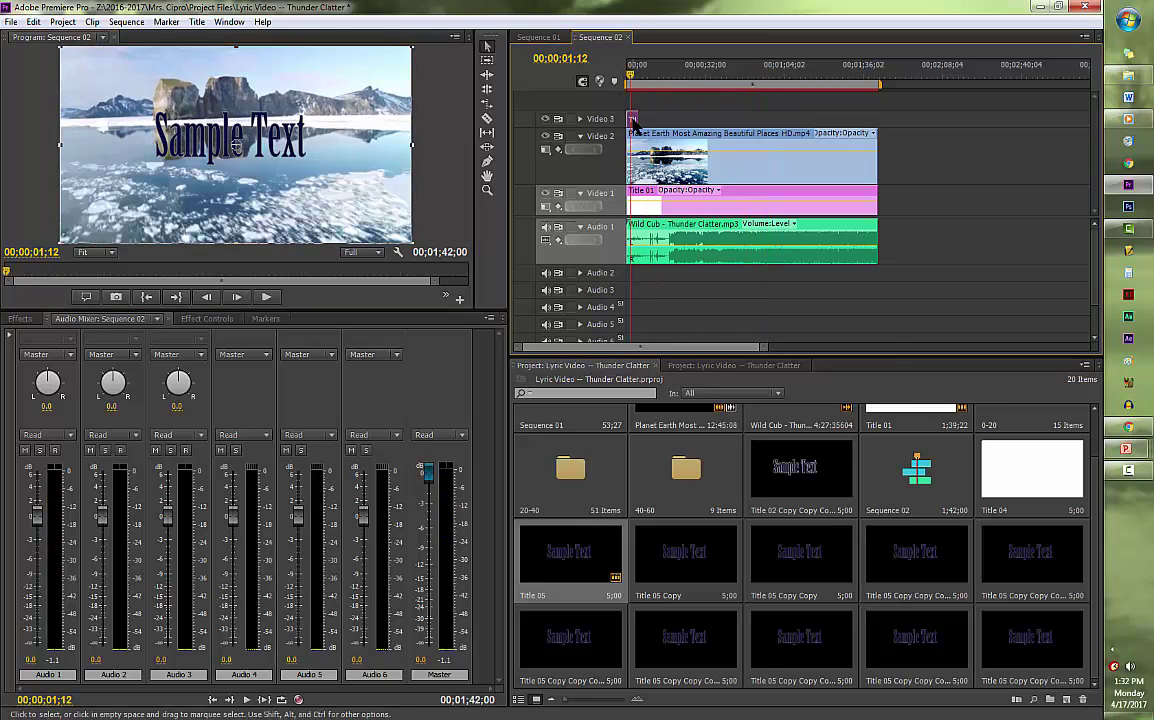
pyautogui.click(322, 160)
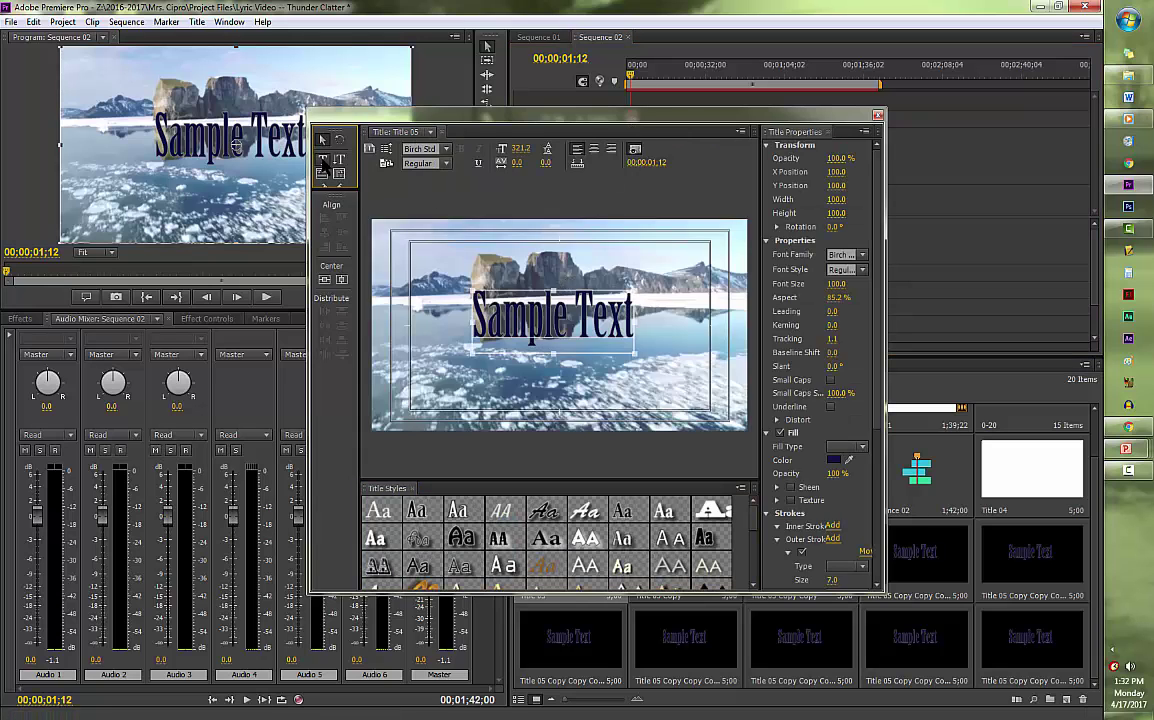
pyautogui.moveTo(628, 322); pyautogui.dragTo(409, 322)
pyautogui.write('Thunder Clatter')
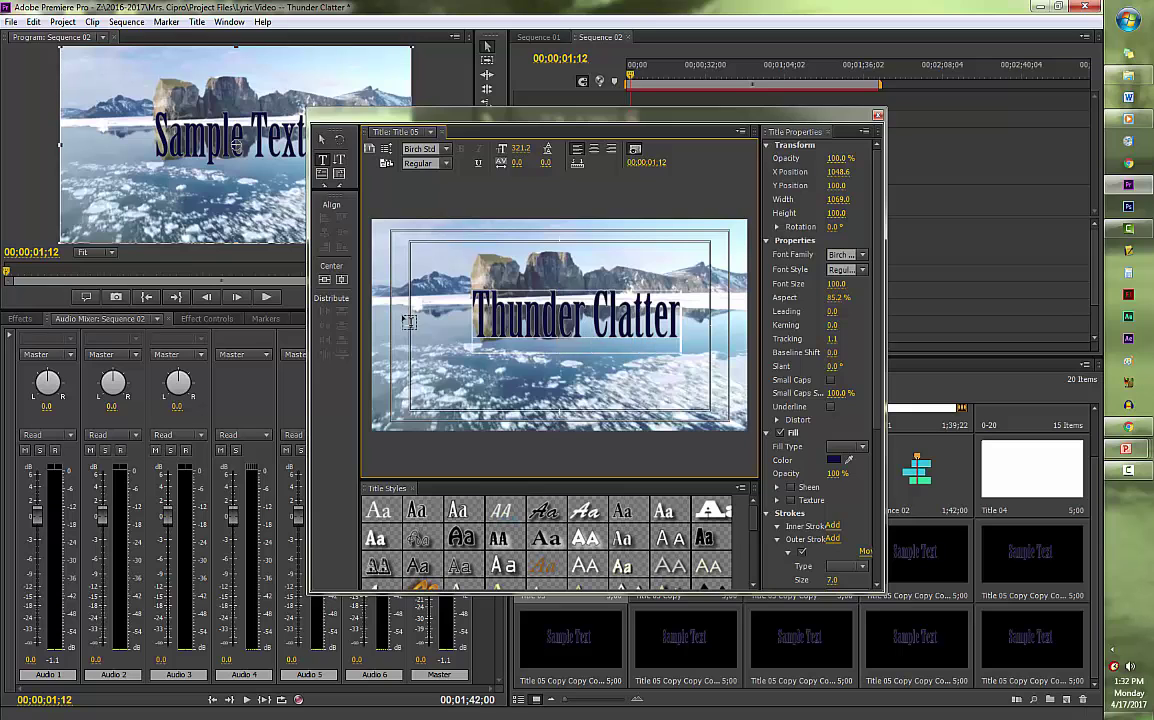
pyautogui.press('Escape')
pyautogui.moveTo(686, 322); pyautogui.dragTo(678, 282)
pyautogui.click(877, 115)
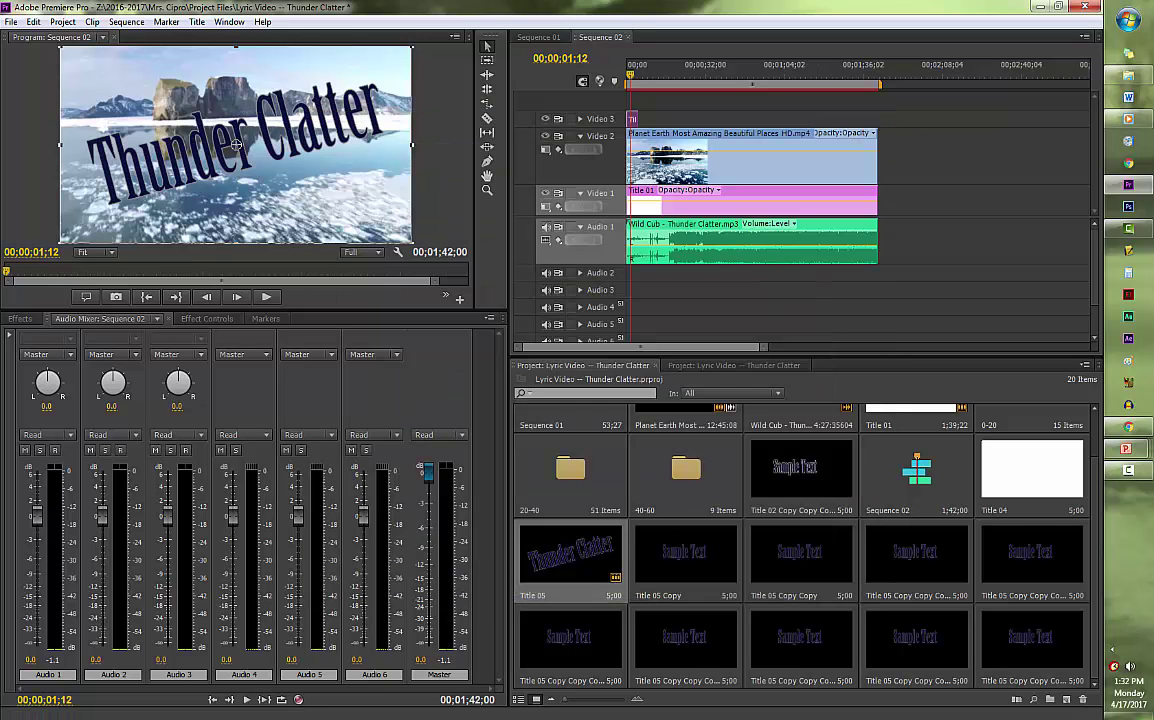
# - Open Title 05 Copy for editing and replace its text with "by: Wild Club"
pyautogui.click(685, 555)
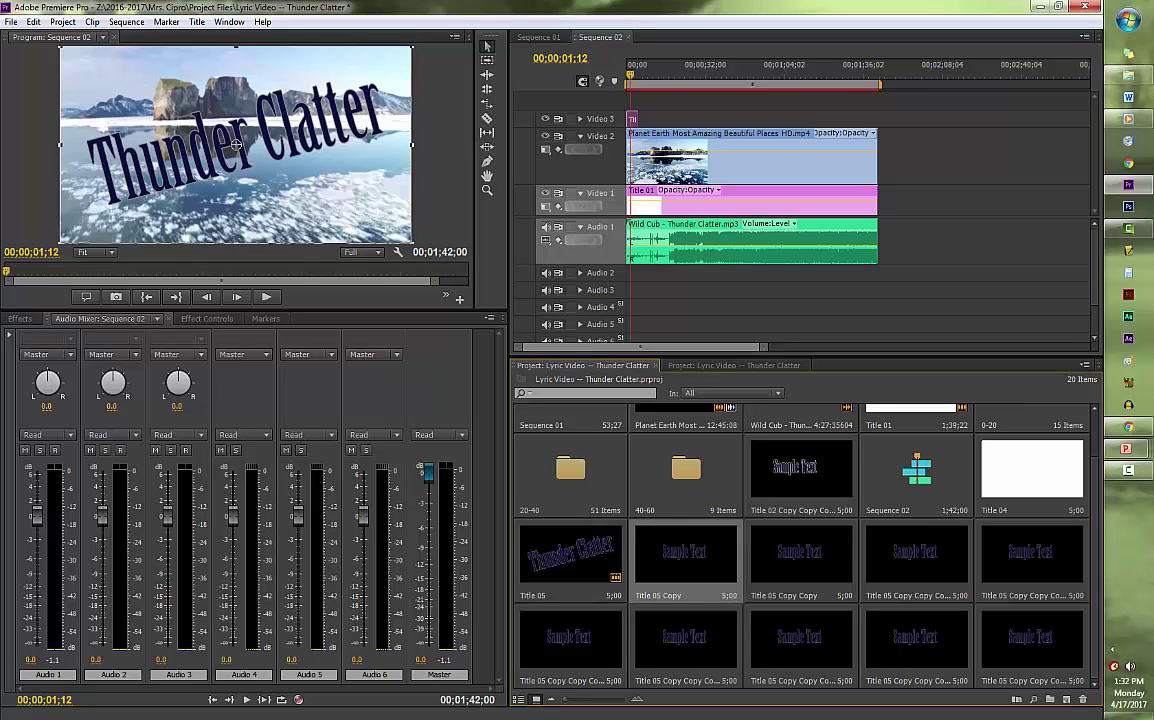
pyautogui.doubleClick(684, 565)
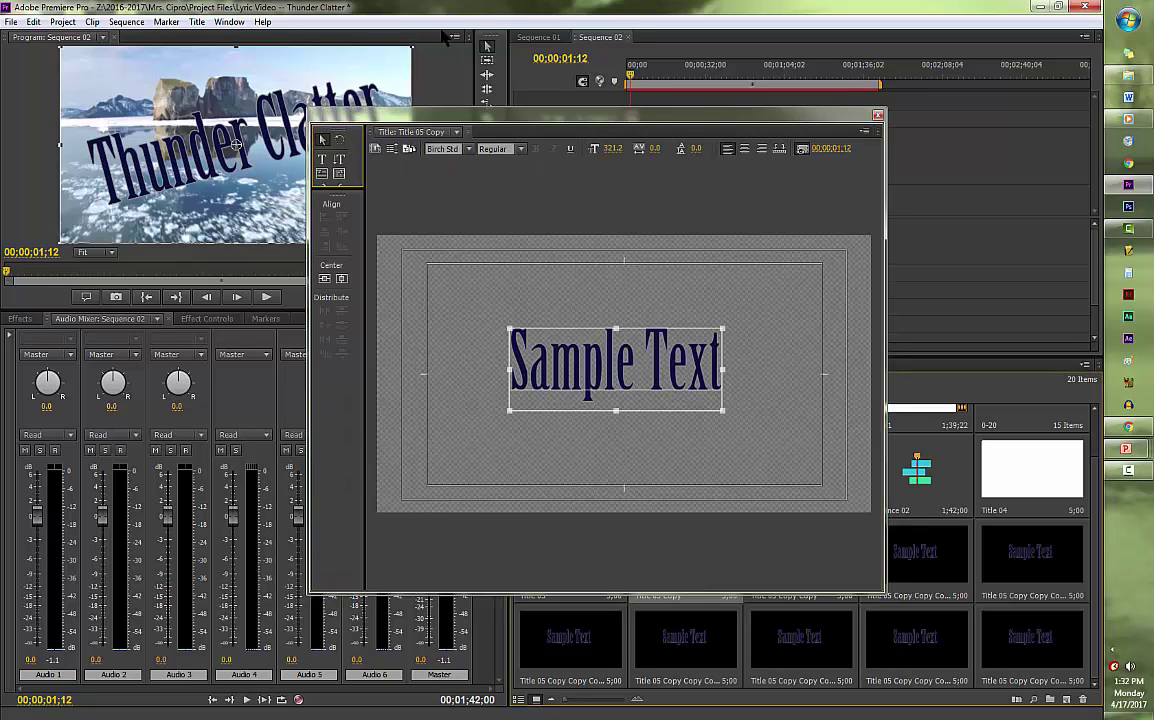
pyautogui.click(322, 160)
pyautogui.moveTo(630, 320); pyautogui.dragTo(397, 348)
pyautogui.write('by: Wild Club')
# - Shrink "by: Wild Club" and move it to the frame's lower-right corner beneath "Thunder Clatter", and close the title editor
pyautogui.click(322, 139)
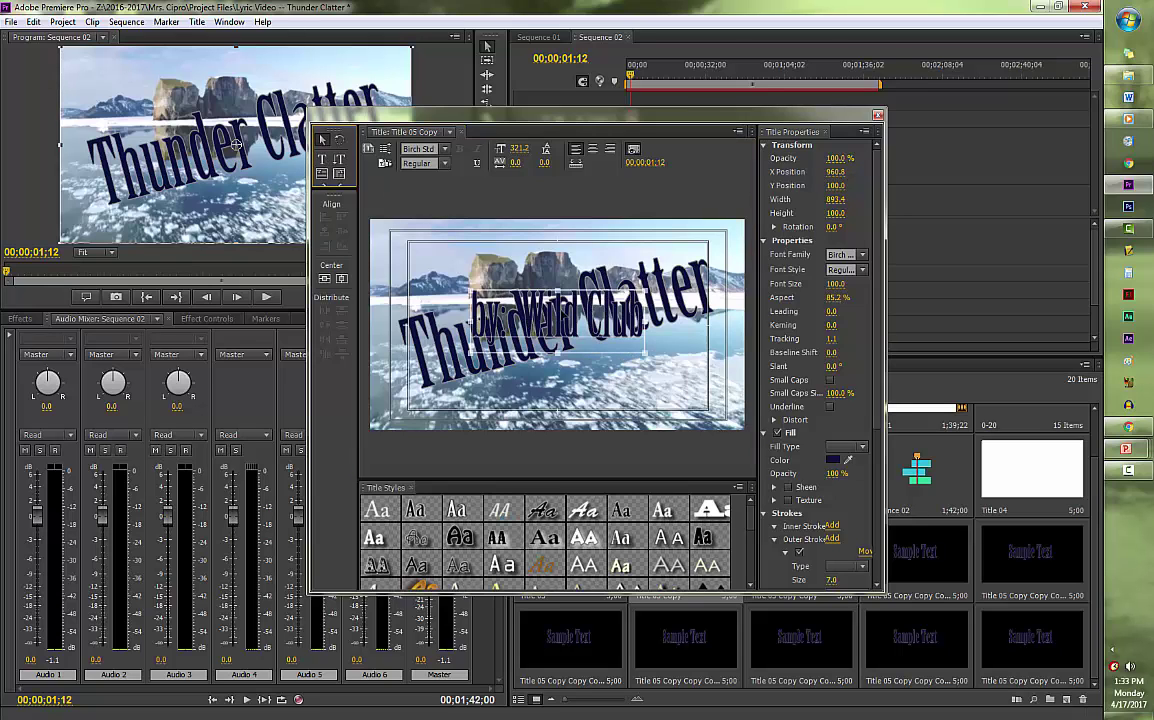
pyautogui.moveTo(558, 297); pyautogui.dragTo(639, 380)
pyautogui.moveTo(552, 375); pyautogui.dragTo(578, 382)
pyautogui.click(560, 352)
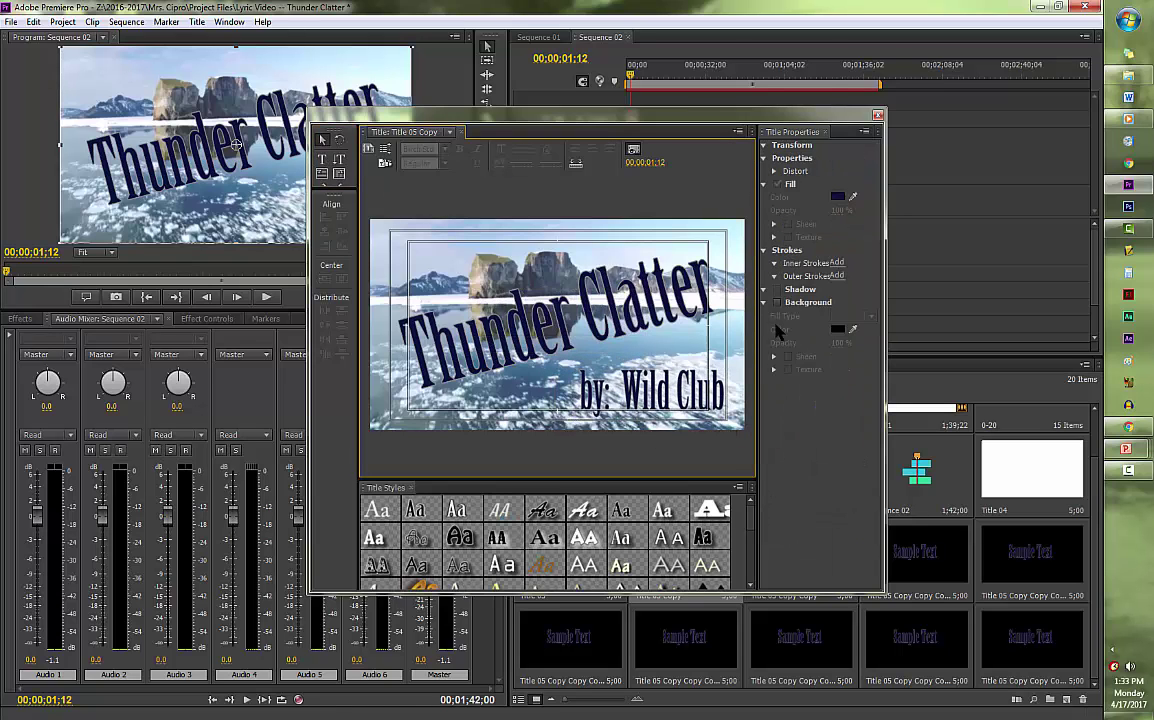
pyautogui.click(877, 114)
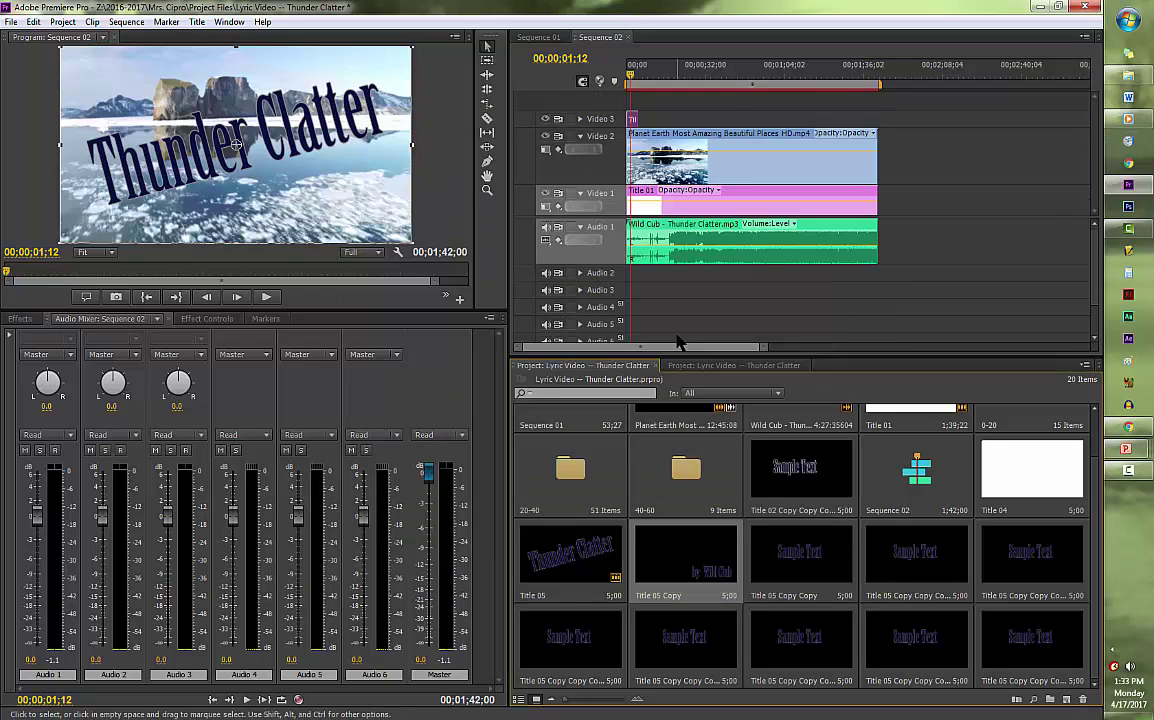
# - Add Title 05 Copy on a new Video 4 track and stagger both titles, with "by: Wild Club" starting after "Thunder Clatter"
pyautogui.moveTo(703, 549); pyautogui.dragTo(605, 110)
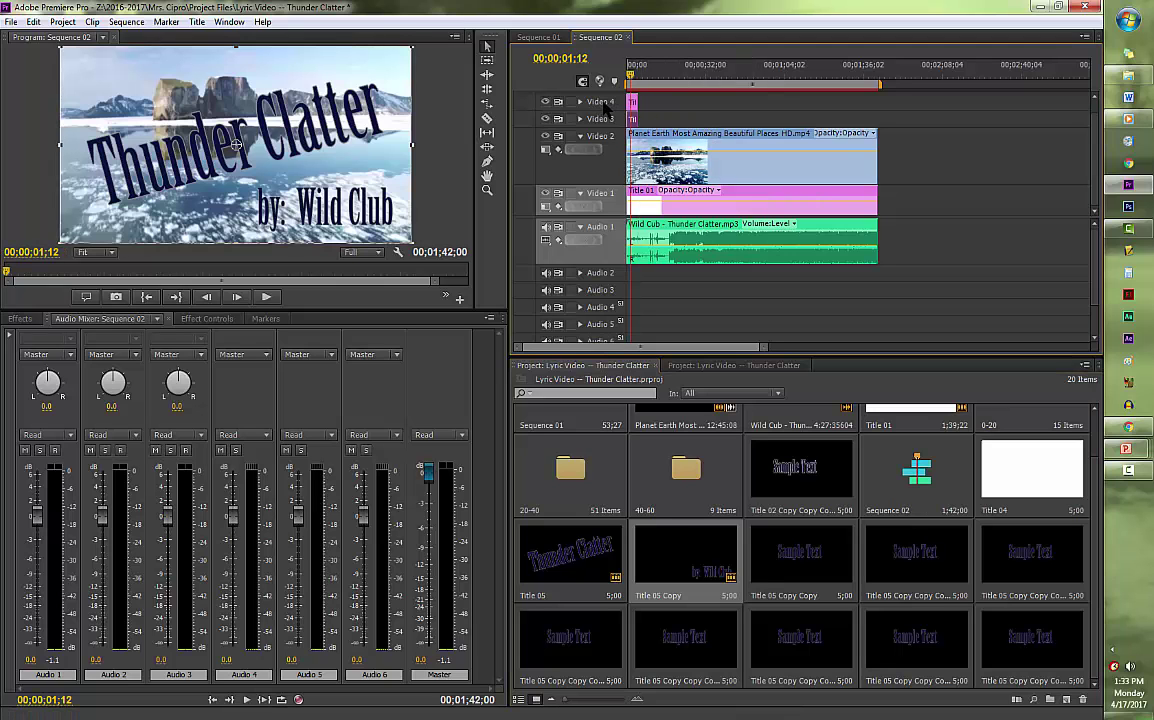
pyautogui.press('=')
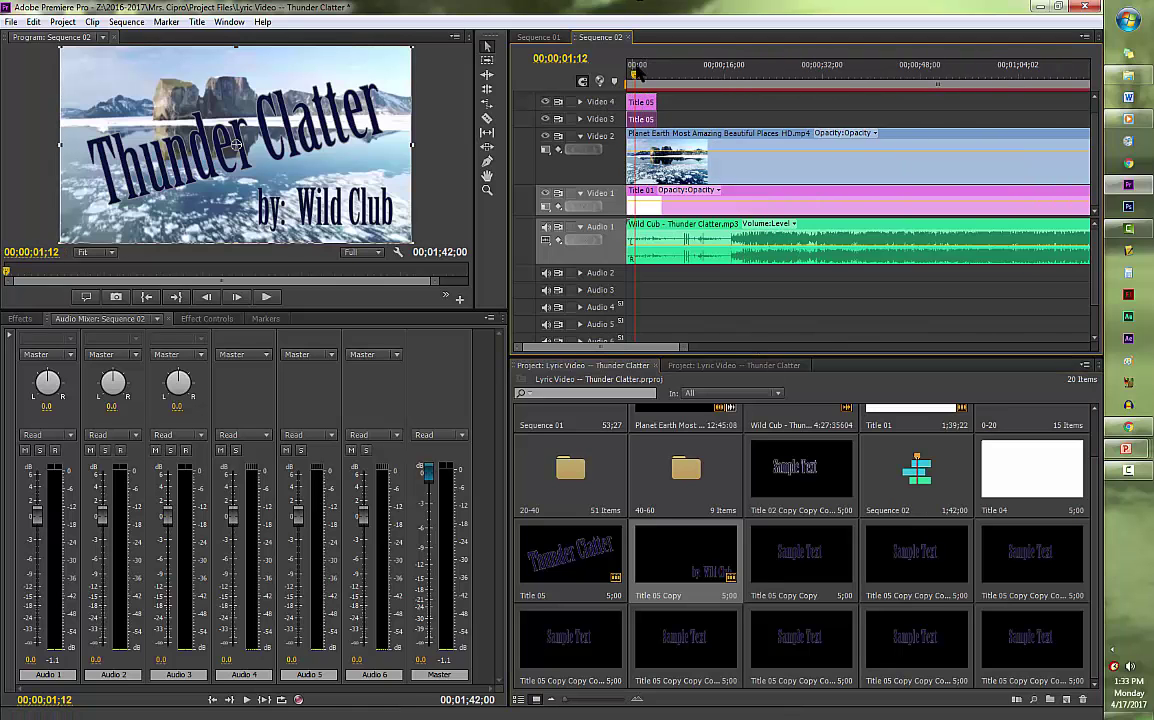
pyautogui.moveTo(661, 119); pyautogui.dragTo(683, 119)
# - Cut the song at 00;00;16;12, remove the quiet opening part and slide the rest to the start of Audio 1
pyautogui.press('space')
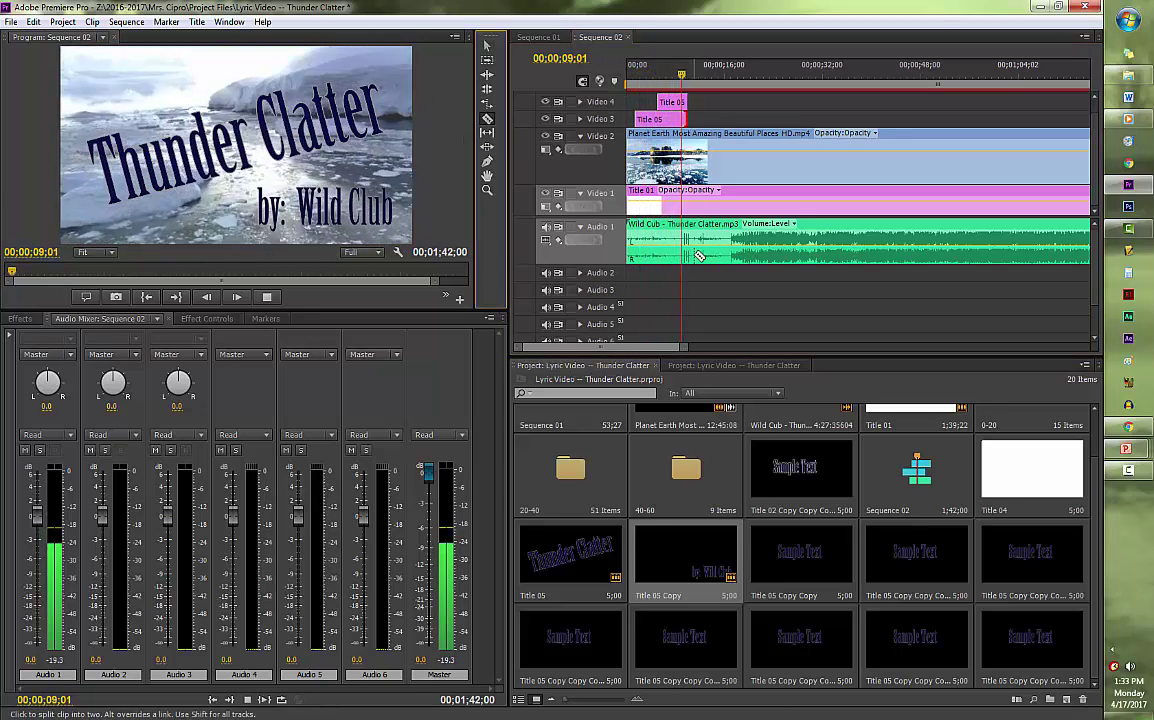
pyautogui.press('space')
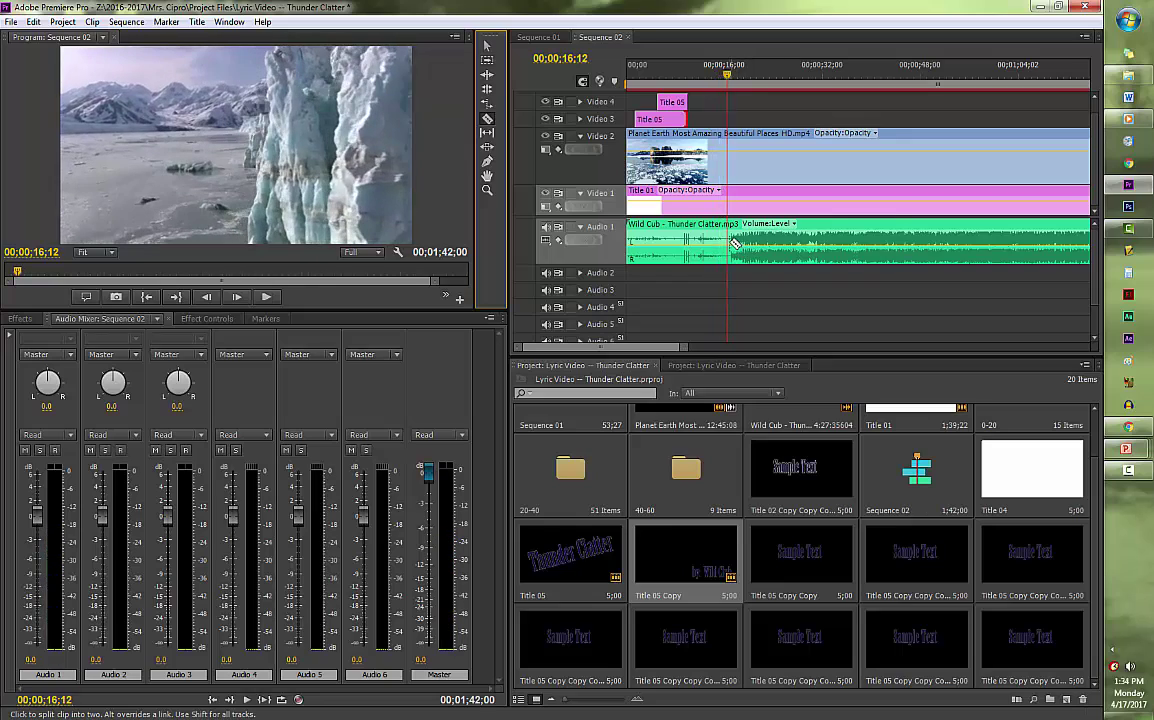
pyautogui.click(727, 240)
pyautogui.rightClick(654, 244)
pyautogui.click(675, 303)
pyautogui.click(487, 46)
pyautogui.moveTo(760, 245); pyautogui.dragTo(661, 245)
# - Play the opening from the start and fit both titles between the sequence start and 00;00;05;05
pyautogui.press('Home')
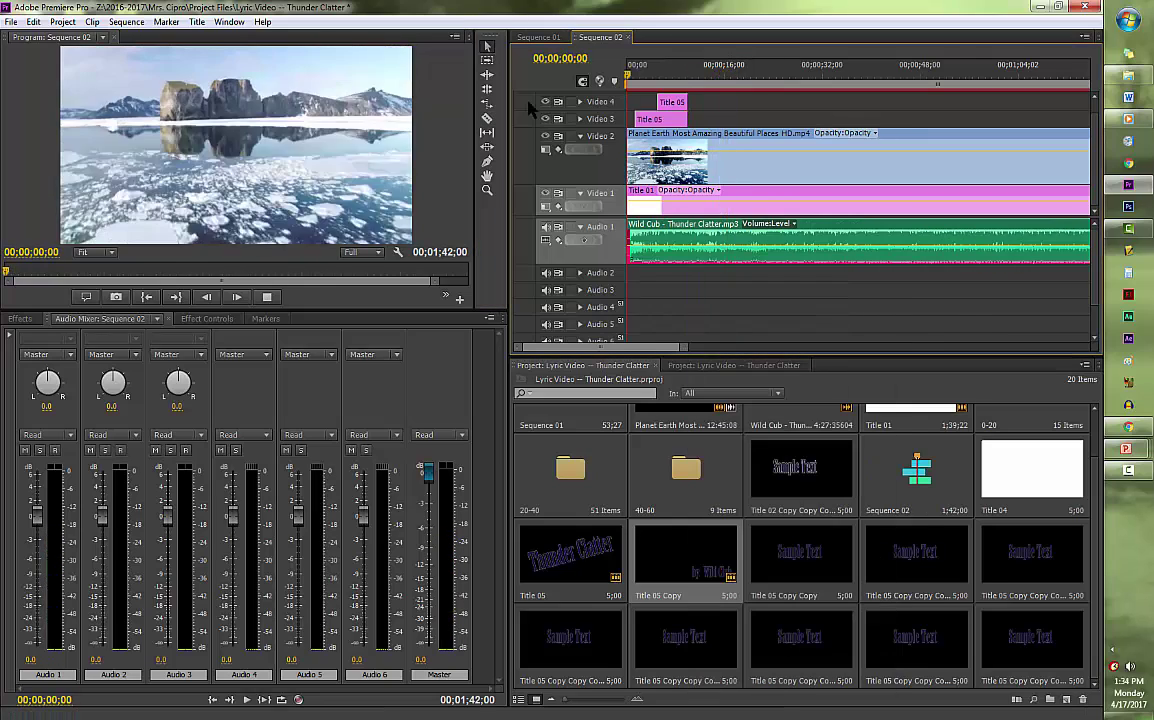
pyautogui.press('space')
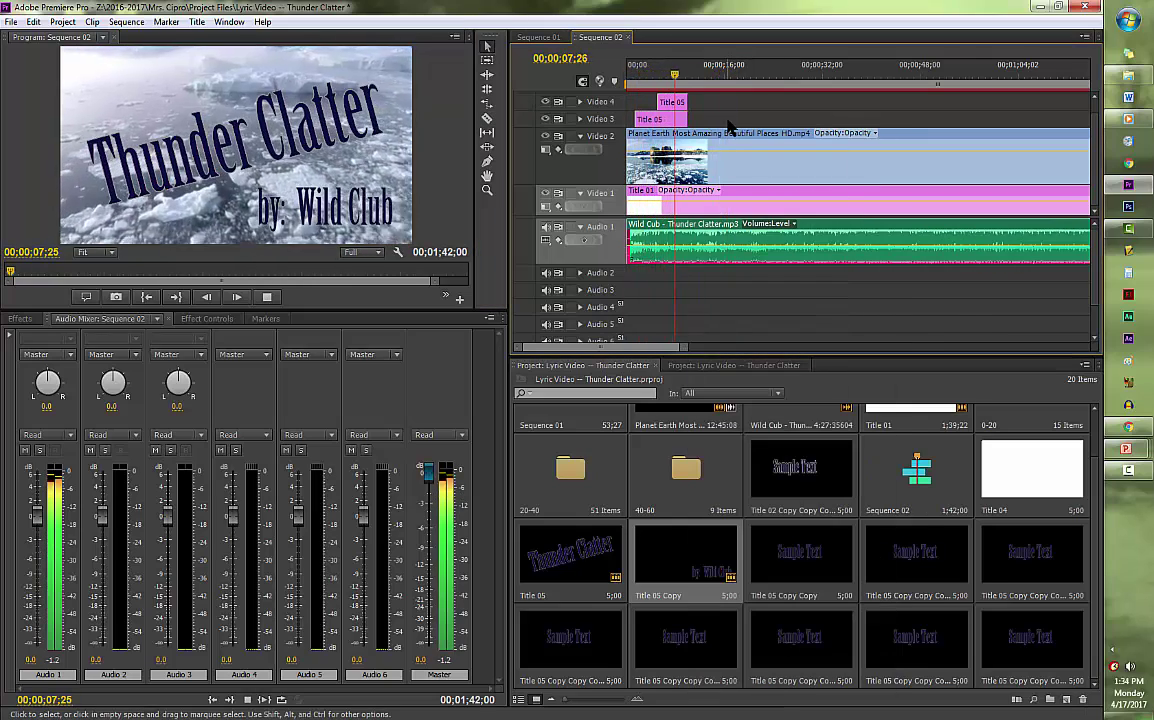
pyautogui.press('space')
pyautogui.press('Up')
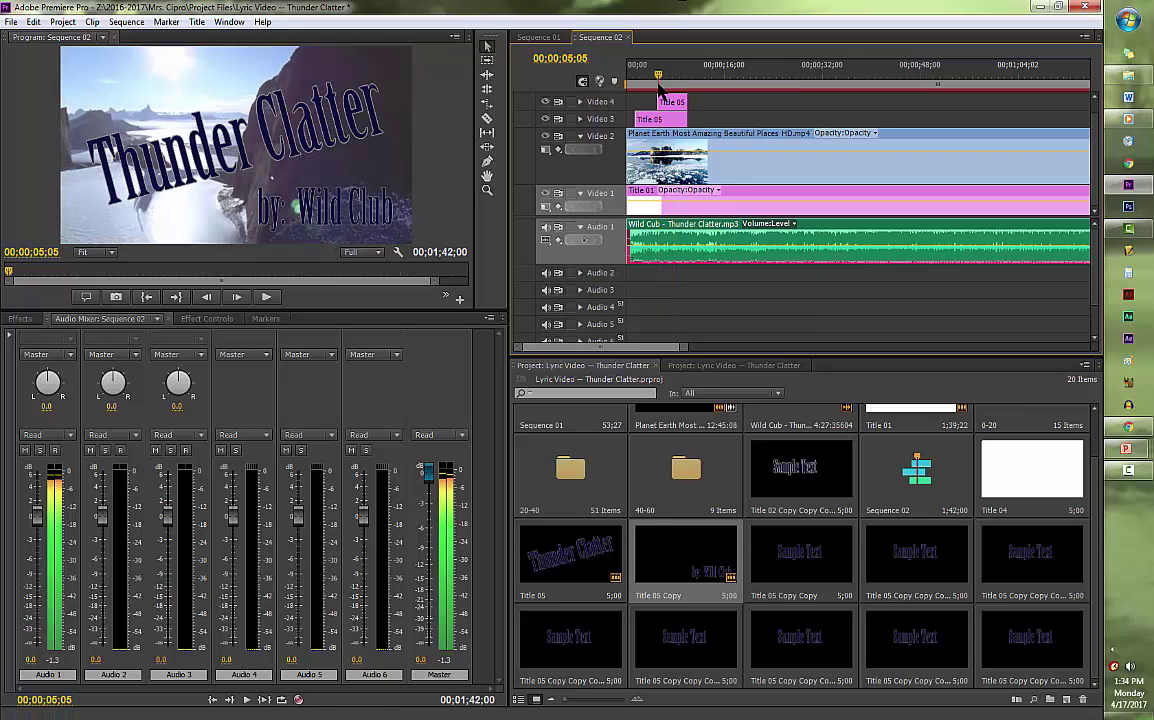
pyautogui.moveTo(676, 120); pyautogui.dragTo(649, 104)
pyautogui.press('=')
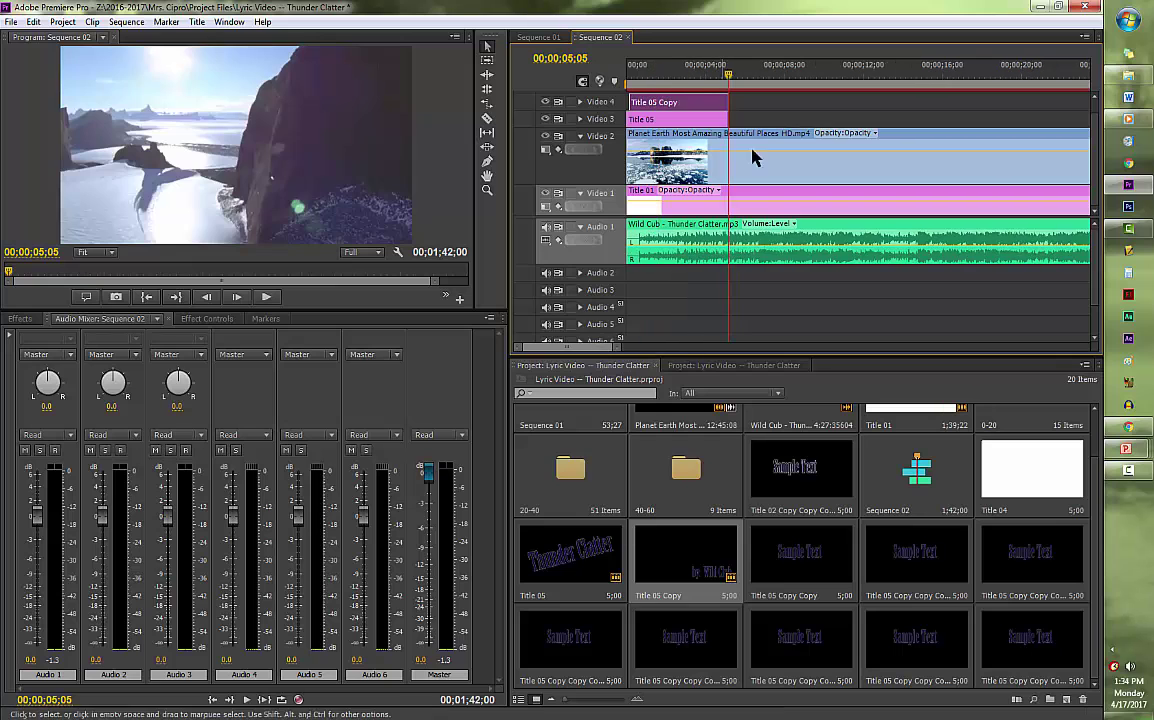
# - Replay the titles, extend "Thunder Clatter" to about 6.4 seconds, and shift "by: Wild Club" to start at about 1.4 seconds and end with it
pyautogui.click(688, 72)
pyautogui.press('space')
pyautogui.press('space')
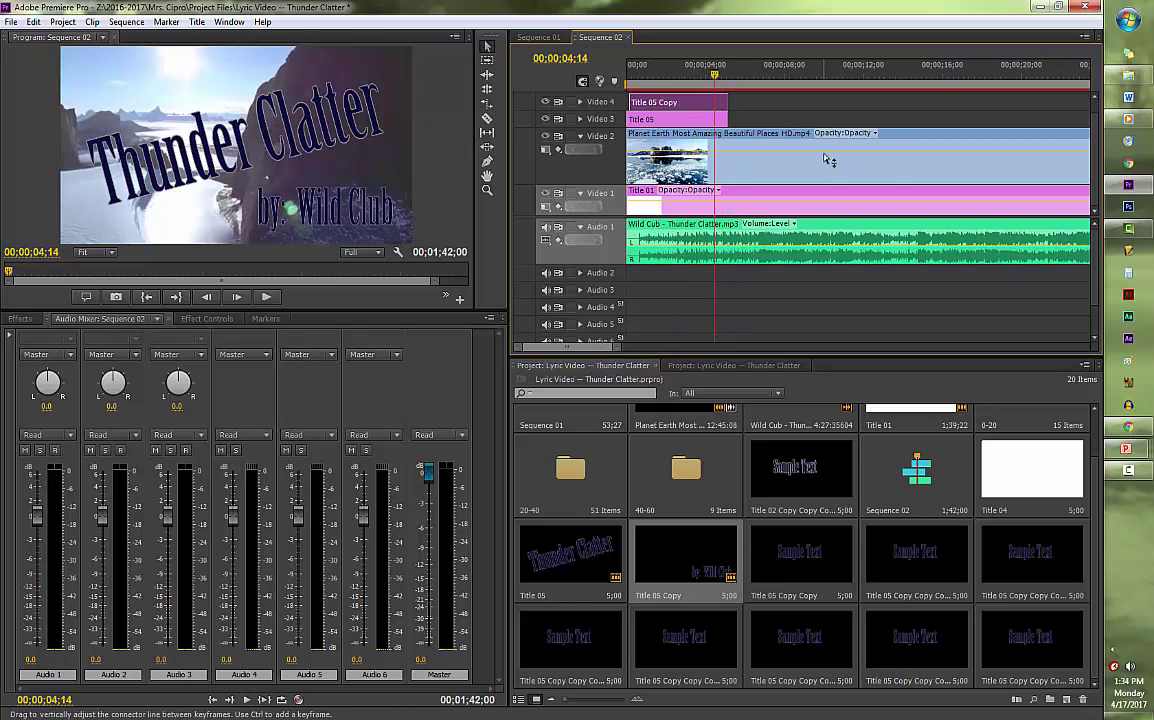
pyautogui.press('space')
pyautogui.press('space')
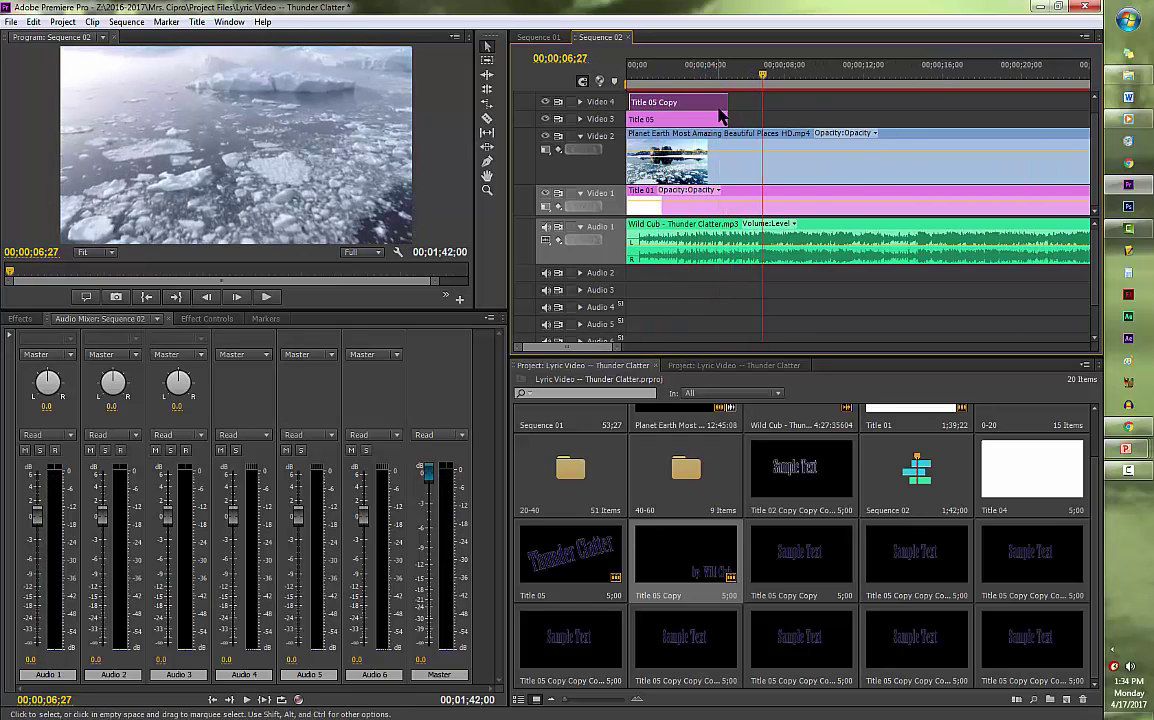
pyautogui.moveTo(727, 119)
pyautogui.mouseDown()
pyautogui.moveTo(749, 119)
pyautogui.moveTo(727, 102)
pyautogui.moveTo(744, 102)
pyautogui.mouseUp()
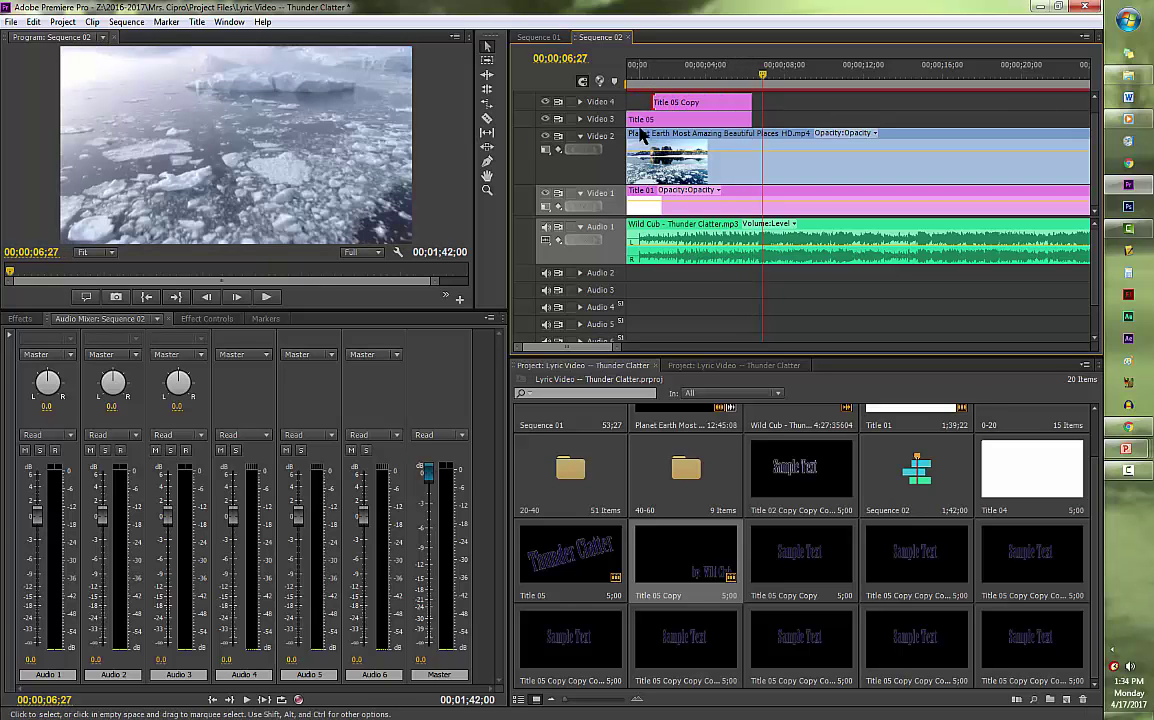
# - Apply Cross Dissolve to the start of both opening titles on Video 3 and Video 4, and play them from the sequence start
pyautogui.click(10, 318)
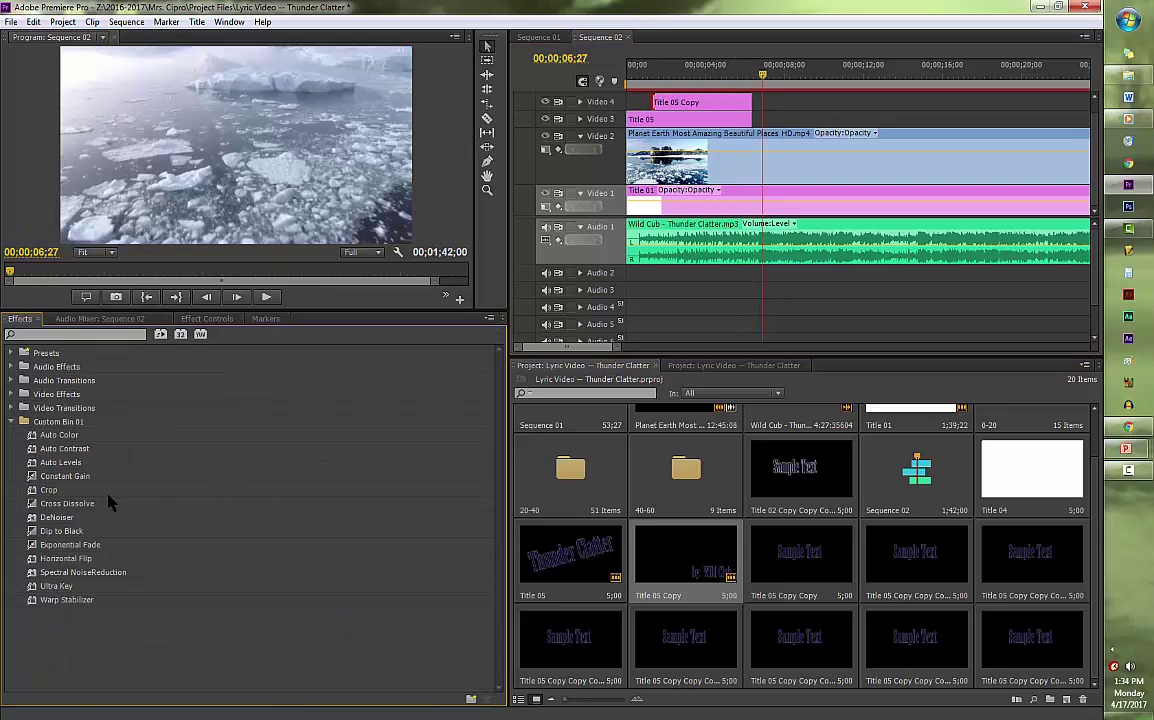
pyautogui.click(75, 503)
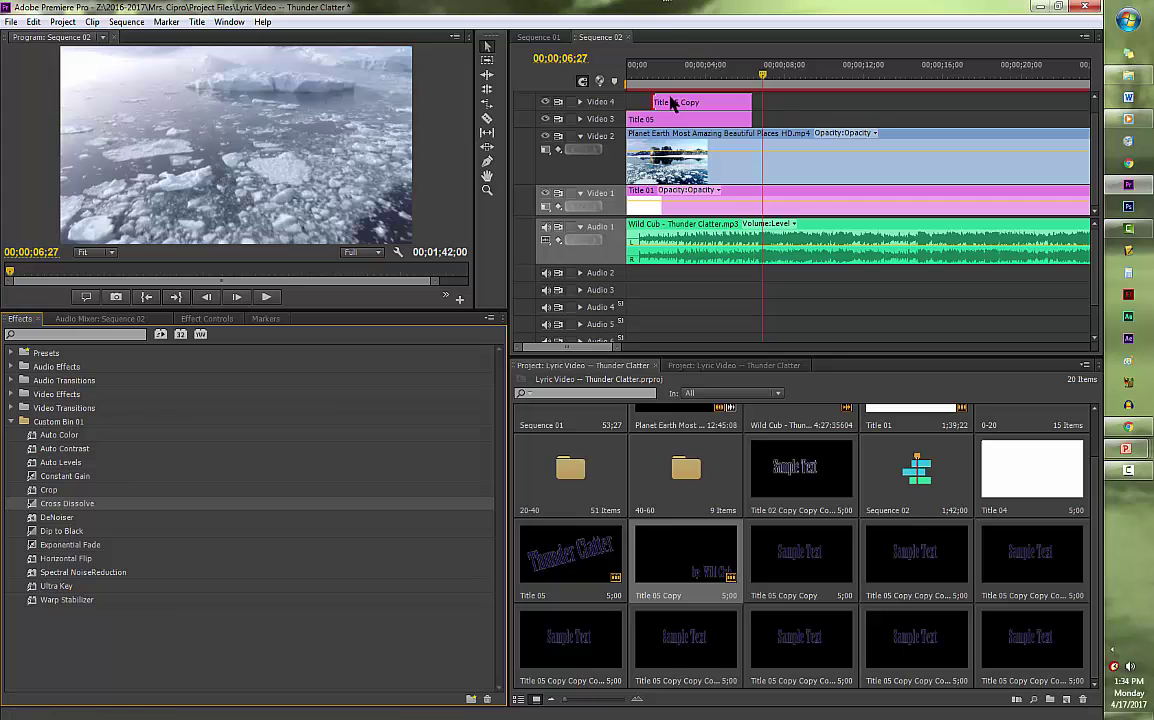
pyautogui.moveTo(672, 104); pyautogui.dragTo(636, 119)
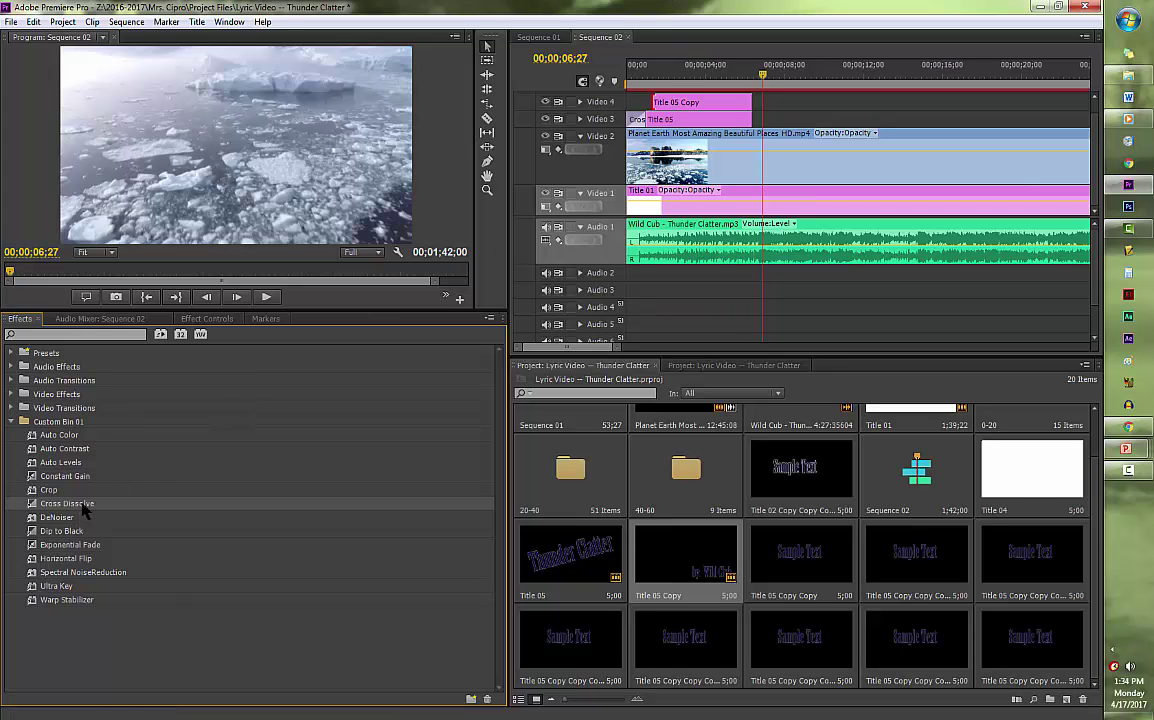
pyautogui.moveTo(85, 510); pyautogui.dragTo(660, 102)
pyautogui.press('Home')
pyautogui.press('space')
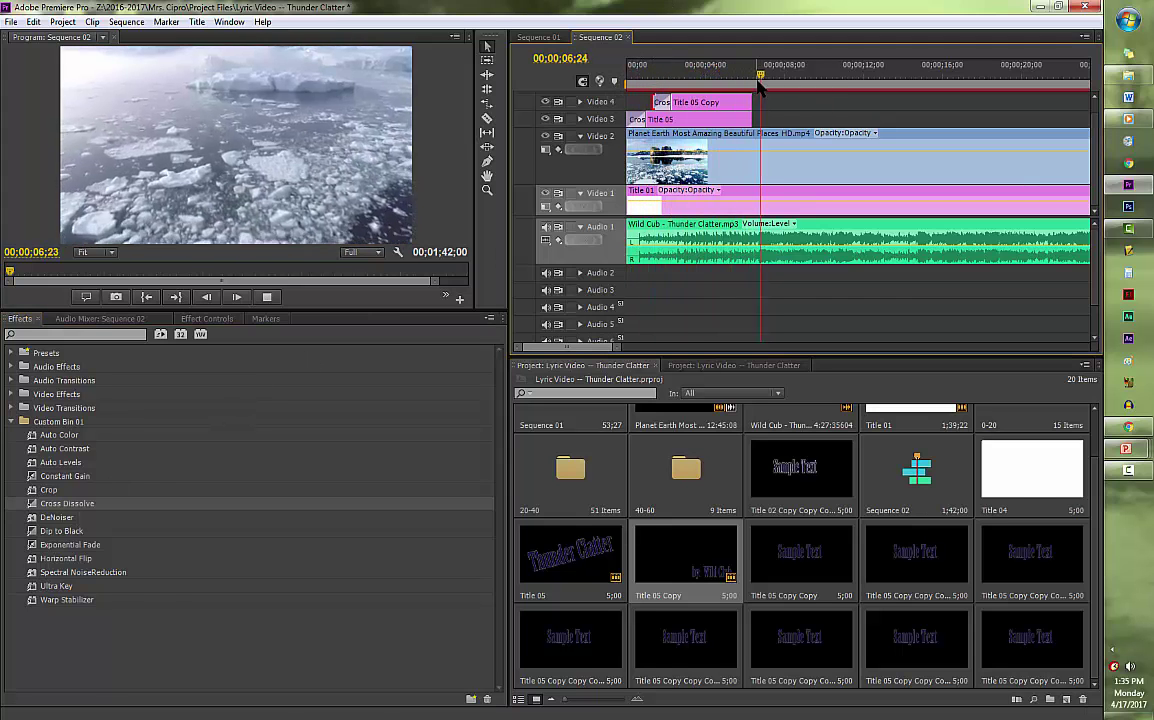
pyautogui.press('space')
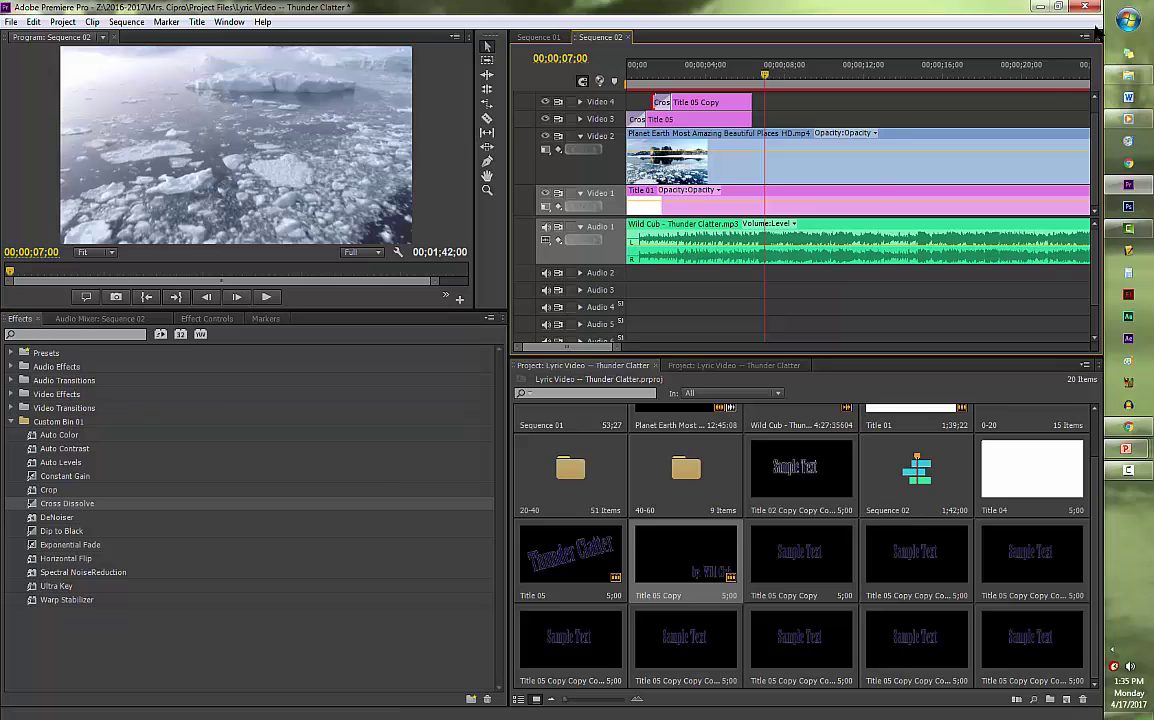
# - Switch to Google Chrome, search for "thunder clatter by wild cub", open the AZLyrics page and place its window beside the Premiere Pro timeline
pyautogui.click(1128, 21)
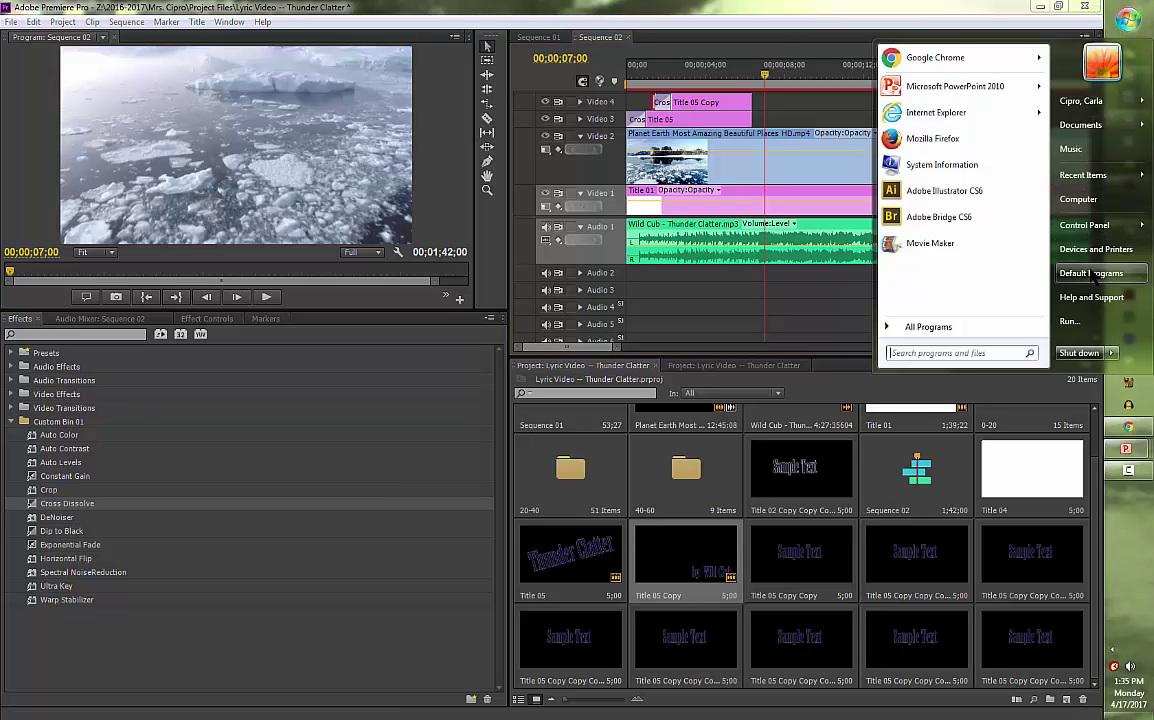
pyautogui.click(940, 58)
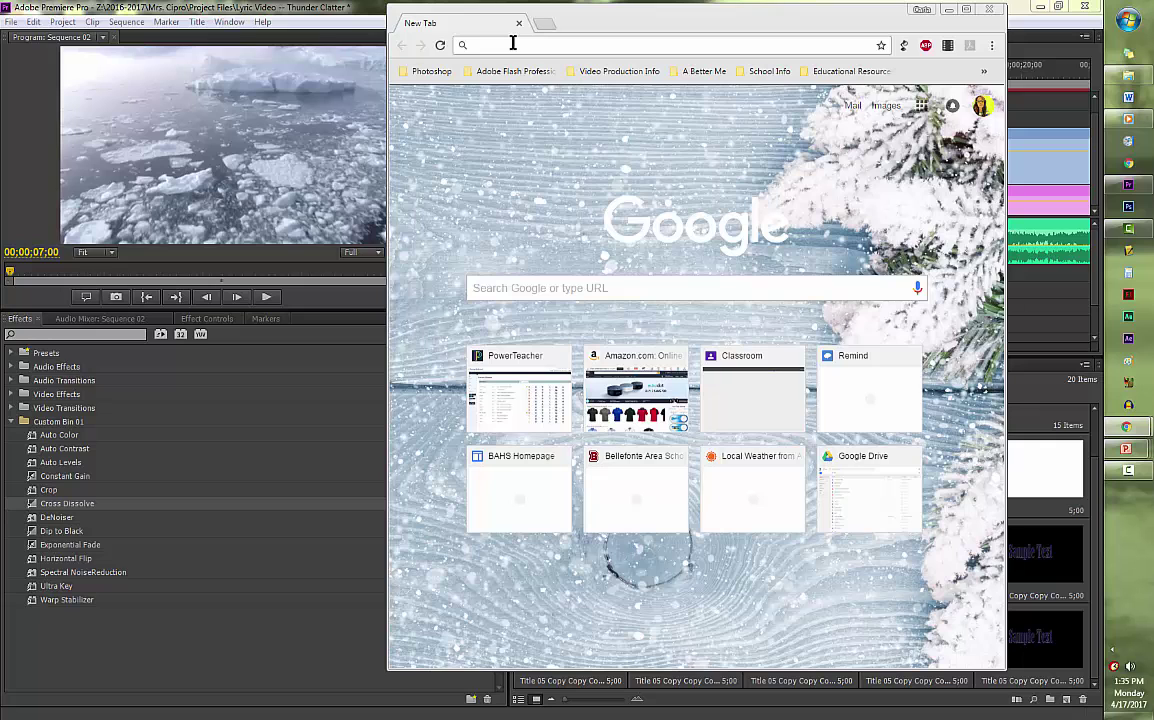
pyautogui.write('thunder clatter by wild cub')
pyautogui.press('Return')
pyautogui.scroll(-5, 541, 494)
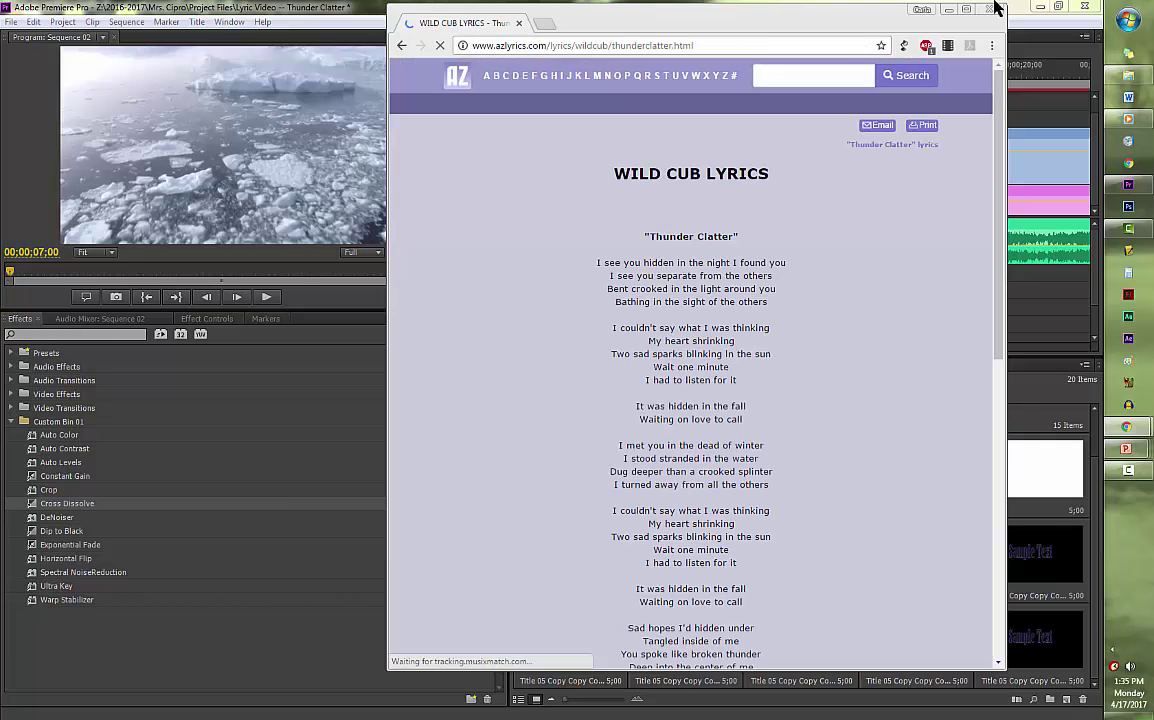
pyautogui.moveTo(858, 22); pyautogui.dragTo(477, 22)
pyautogui.moveTo(628, 30); pyautogui.dragTo(427, 30)
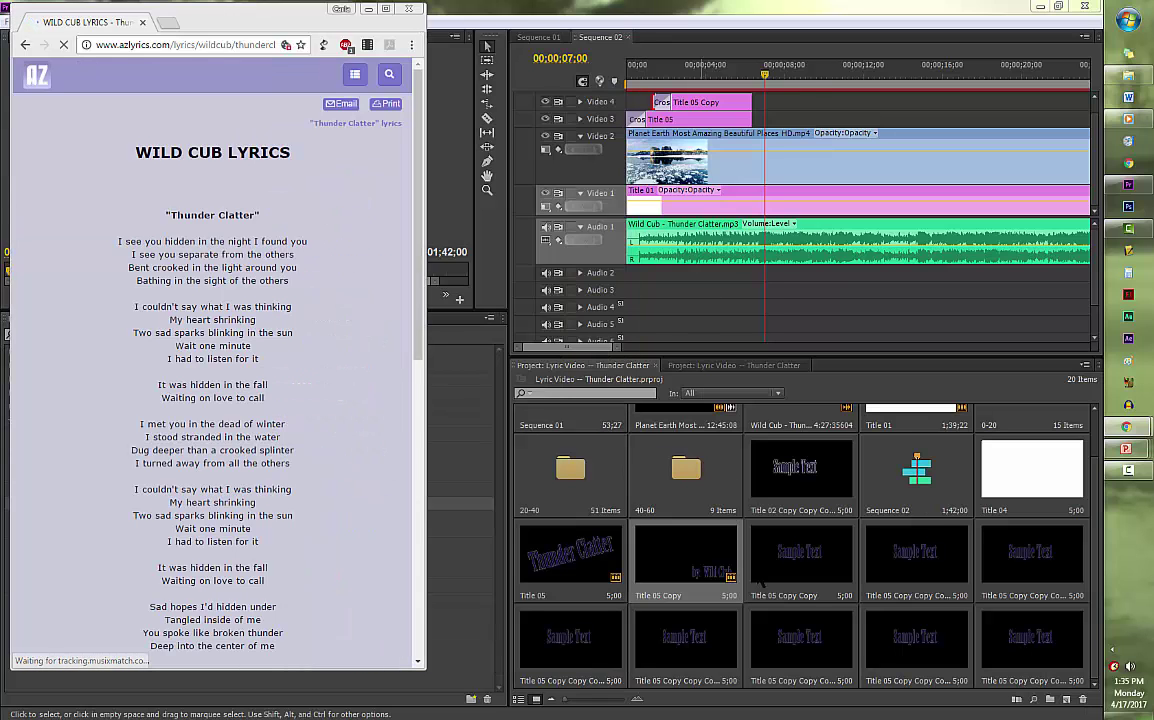
# - Replace the sample text with "I" in Title 05 Copy Copy and with "see" in the title copy that follows it
pyautogui.doubleClick(801, 555)
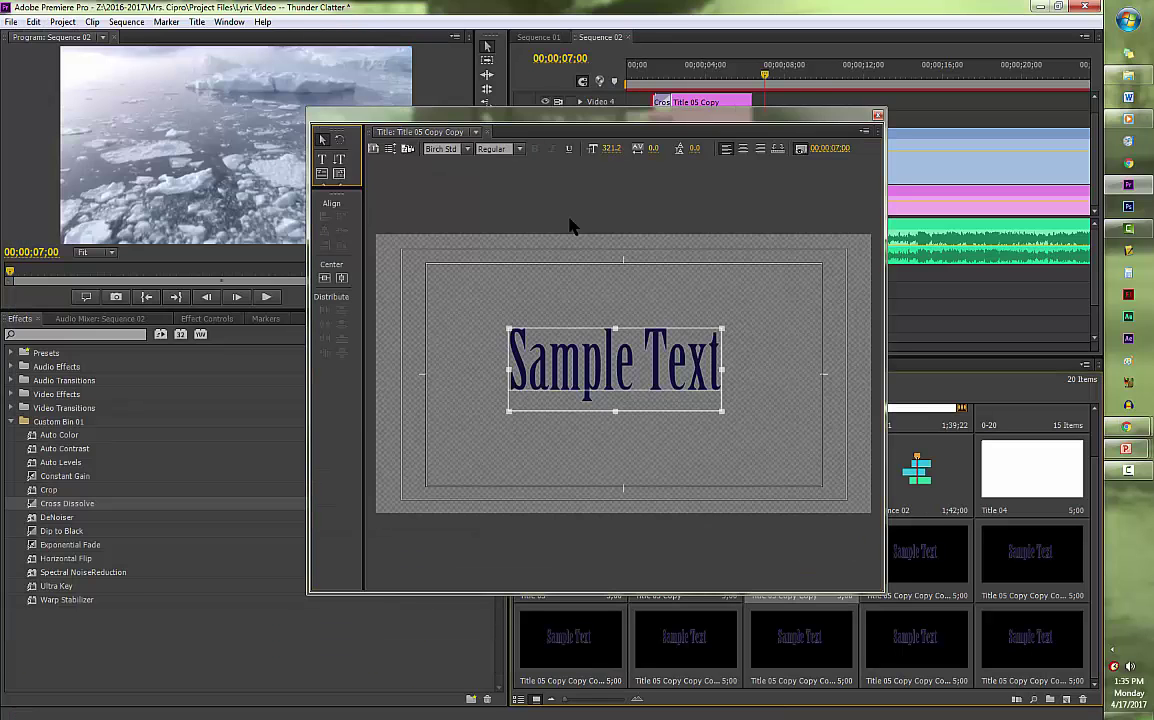
pyautogui.click(322, 160)
pyautogui.click(626, 312)
pyautogui.press('BackSpace')
pyautogui.press('BackSpace')
pyautogui.press('BackSpace')
pyautogui.press('BackSpace')
pyautogui.press('BackSpace')
pyautogui.press('BackSpace')
pyautogui.press('BackSpace')
pyautogui.press('BackSpace')
pyautogui.press('BackSpace')
pyautogui.press('BackSpace')
pyautogui.press('BackSpace')
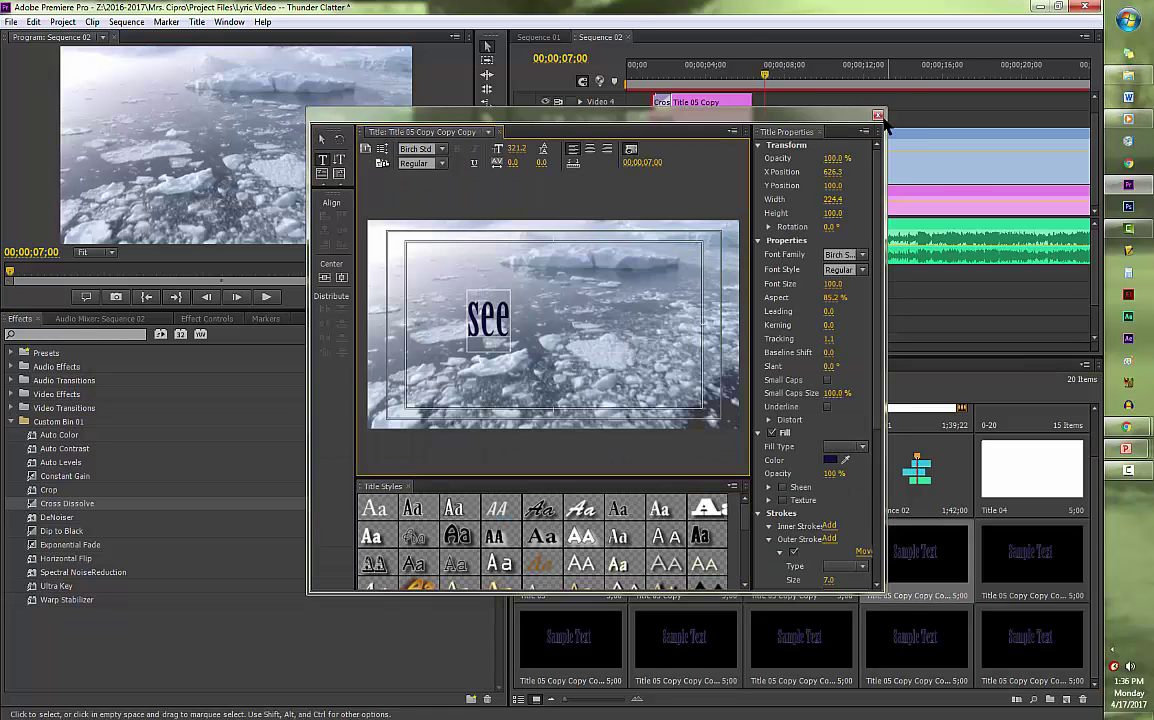
pyautogui.click(877, 115)
# - Replace the sample text in the following five title copies with "you", "hidden", "in", "the" and "night"
pyautogui.moveTo(1127, 427)
pyautogui.click(997, 453)
pyautogui.doubleClick(916, 555)
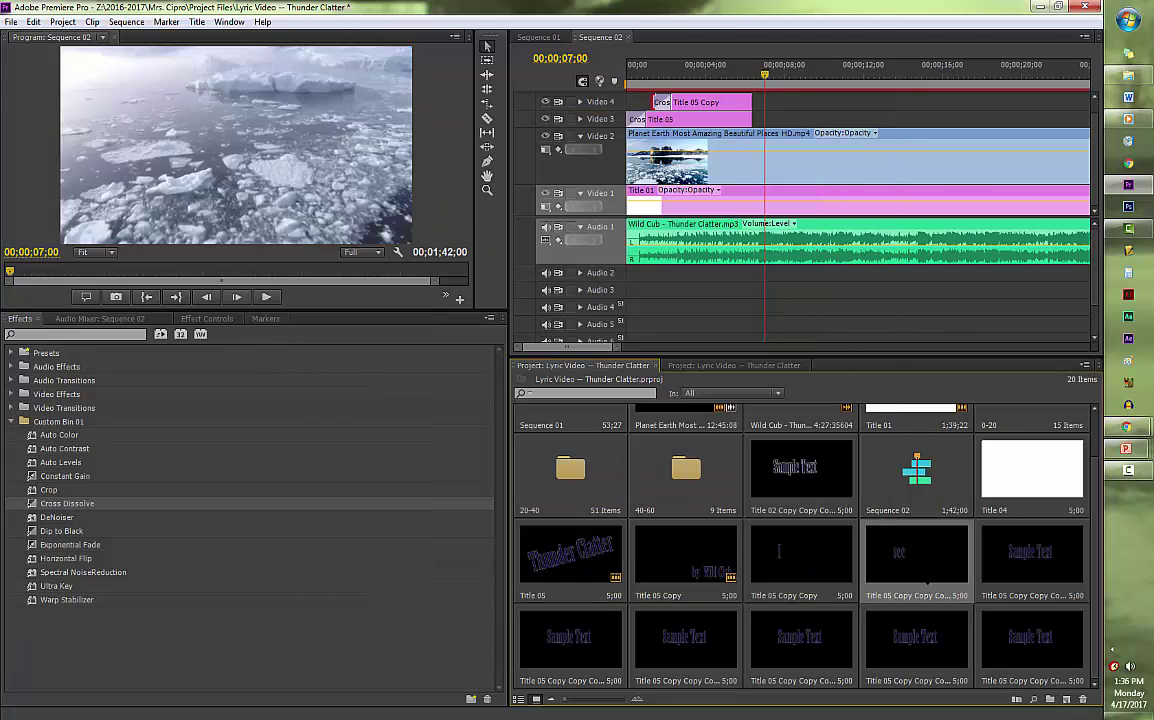
pyautogui.click(322, 162)
pyautogui.click(877, 115)
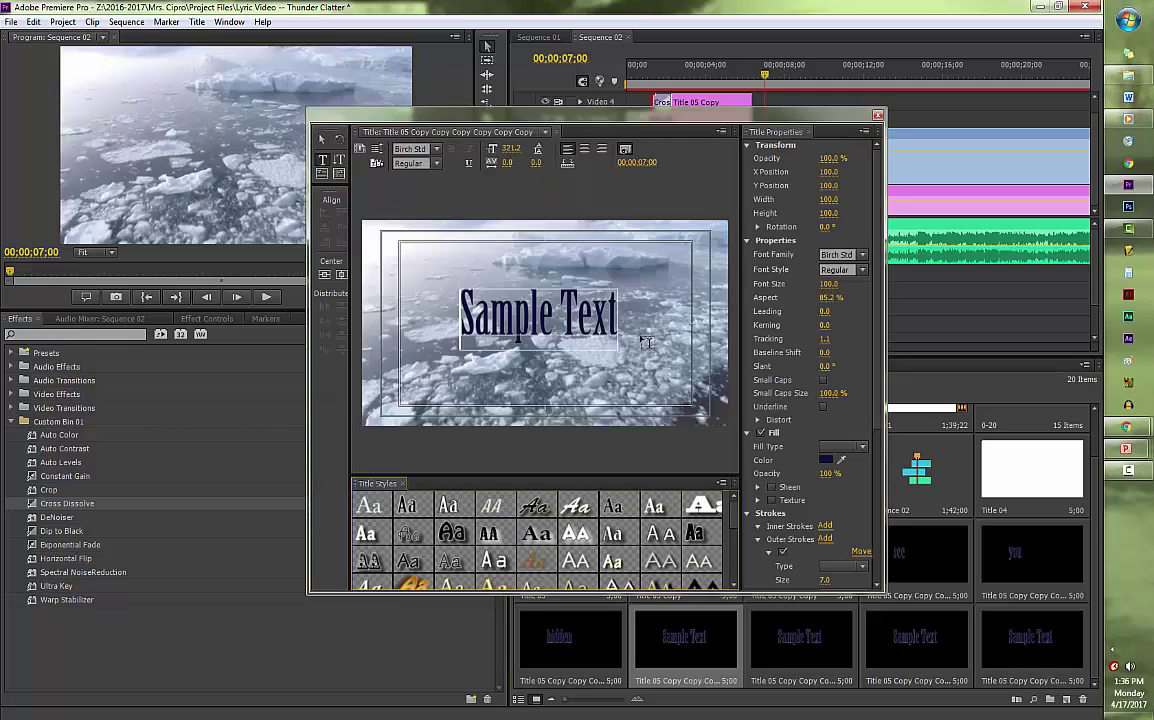
pyautogui.click(877, 115)
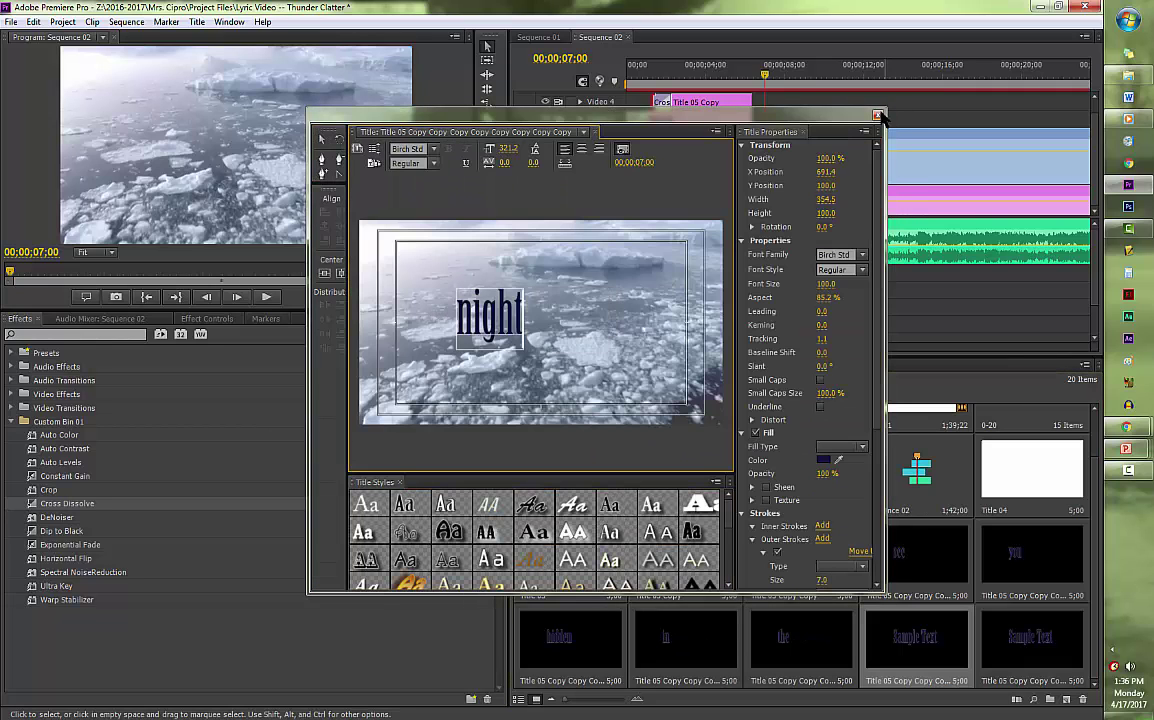
pyautogui.click(877, 115)
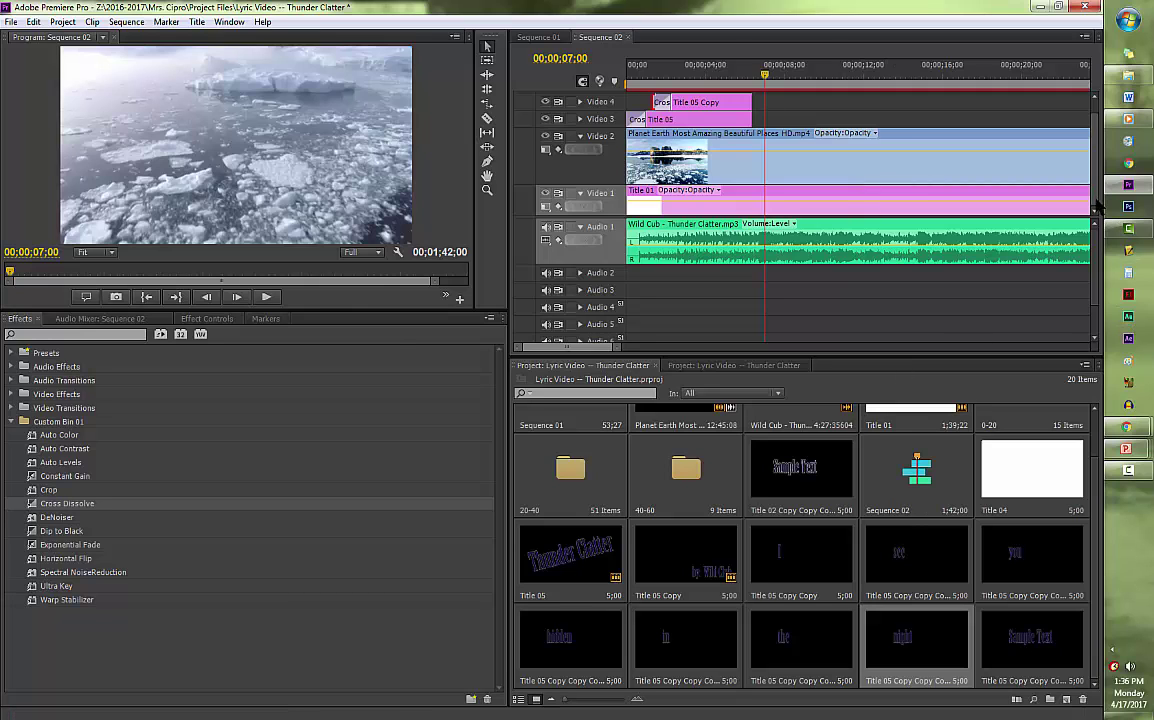
# - Find the first lyric by playing to 00;00;07;01 and stagger the "I", "see", "you" and "hidden" titles from there on Video 3 to Video 6
pyautogui.scroll(1, 1097, 205)
pyautogui.moveTo(768, 78); pyautogui.dragTo(754, 76)
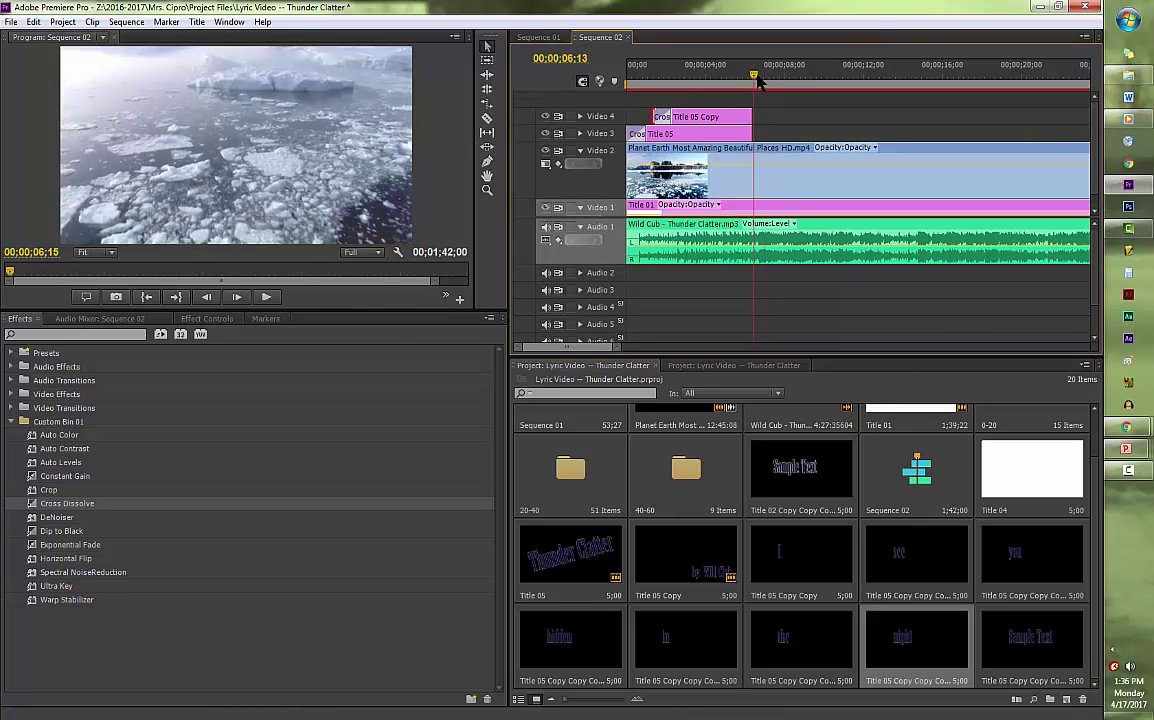
pyautogui.press('space')
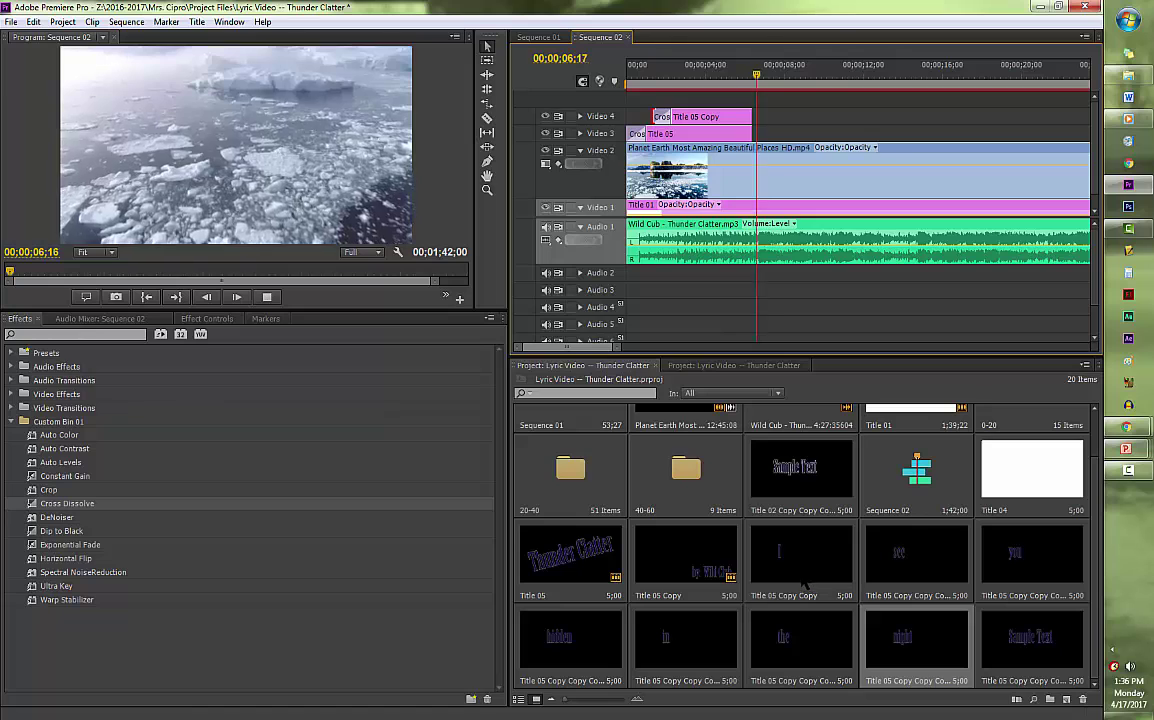
pyautogui.press('space')
pyautogui.moveTo(806, 578); pyautogui.dragTo(768, 134)
pyautogui.moveTo(916, 568); pyautogui.dragTo(783, 117)
pyautogui.moveTo(1006, 568); pyautogui.dragTo(795, 103)
pyautogui.moveTo(1097, 162); pyautogui.dragTo(1099, 138)
pyautogui.moveTo(575, 638); pyautogui.dragTo(797, 103)
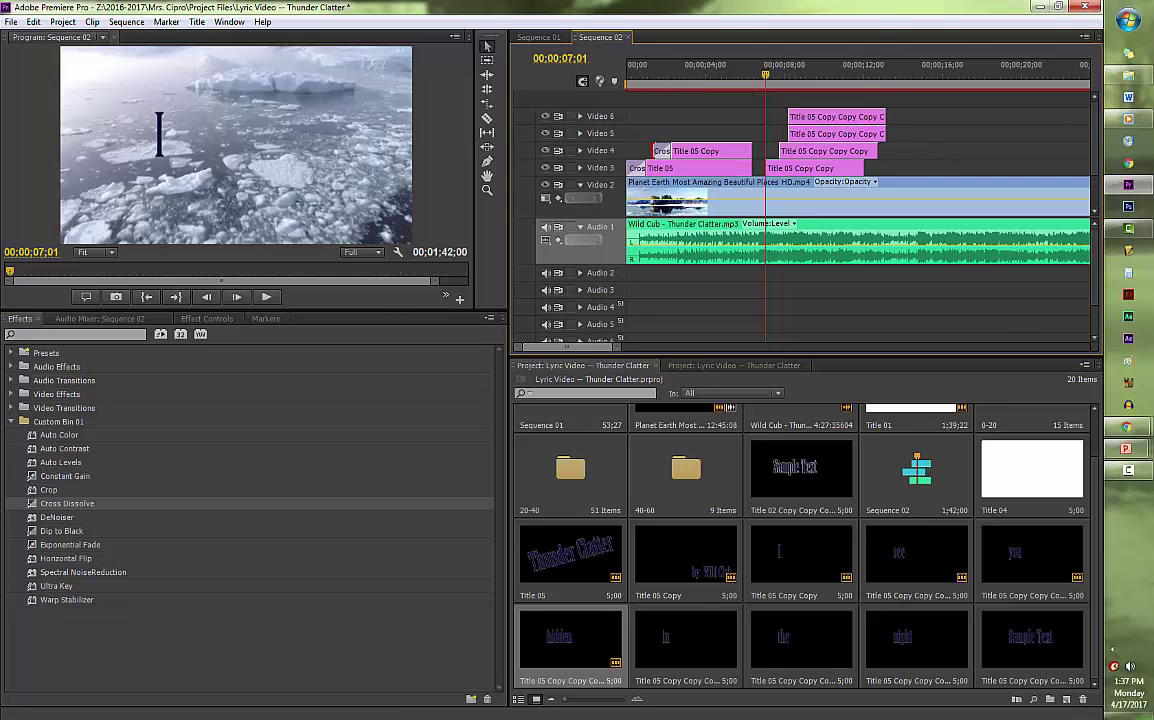
# - Enlarge the timeline area and stack the "in", "the" and "night" titles on new tracks Video 7, Video 8 and Video 9
pyautogui.moveTo(801, 640); pyautogui.dragTo(978, 125)
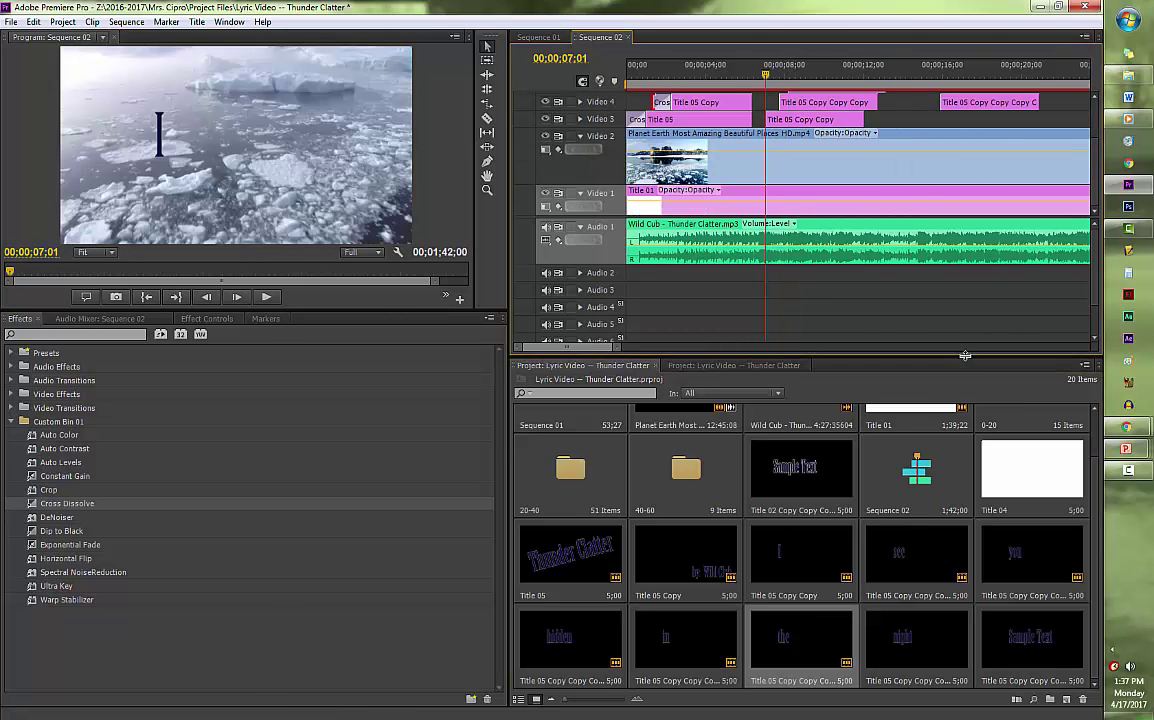
pyautogui.moveTo(965, 355); pyautogui.dragTo(965, 452)
pyautogui.moveTo(985, 150); pyautogui.dragTo(835, 98)
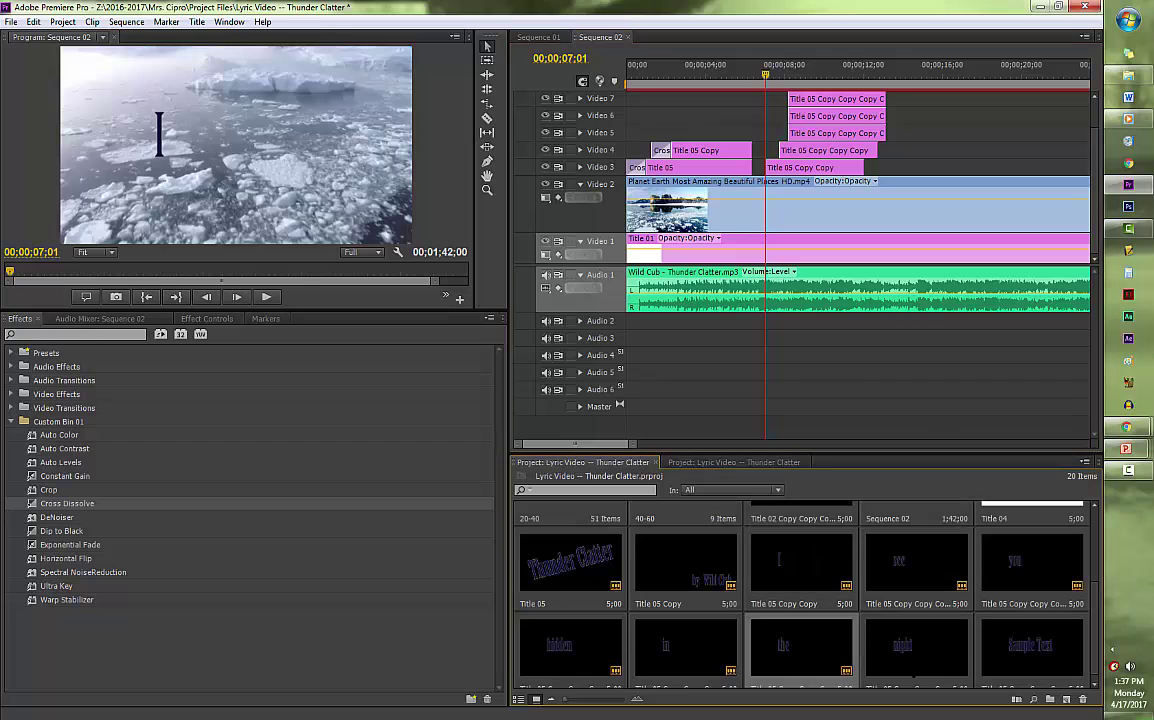
pyautogui.click(912, 674)
pyautogui.moveTo(1095, 177); pyautogui.dragTo(1101, 142)
pyautogui.moveTo(912, 650); pyautogui.dragTo(1002, 185)
pyautogui.moveTo(1042, 185); pyautogui.dragTo(840, 102)
pyautogui.moveTo(1095, 222); pyautogui.dragTo(1096, 172)
# - Play to 00;00;09;01, where the words overlap, and move the "I" title's text to the frame's upper-left corner
pyautogui.press('space')
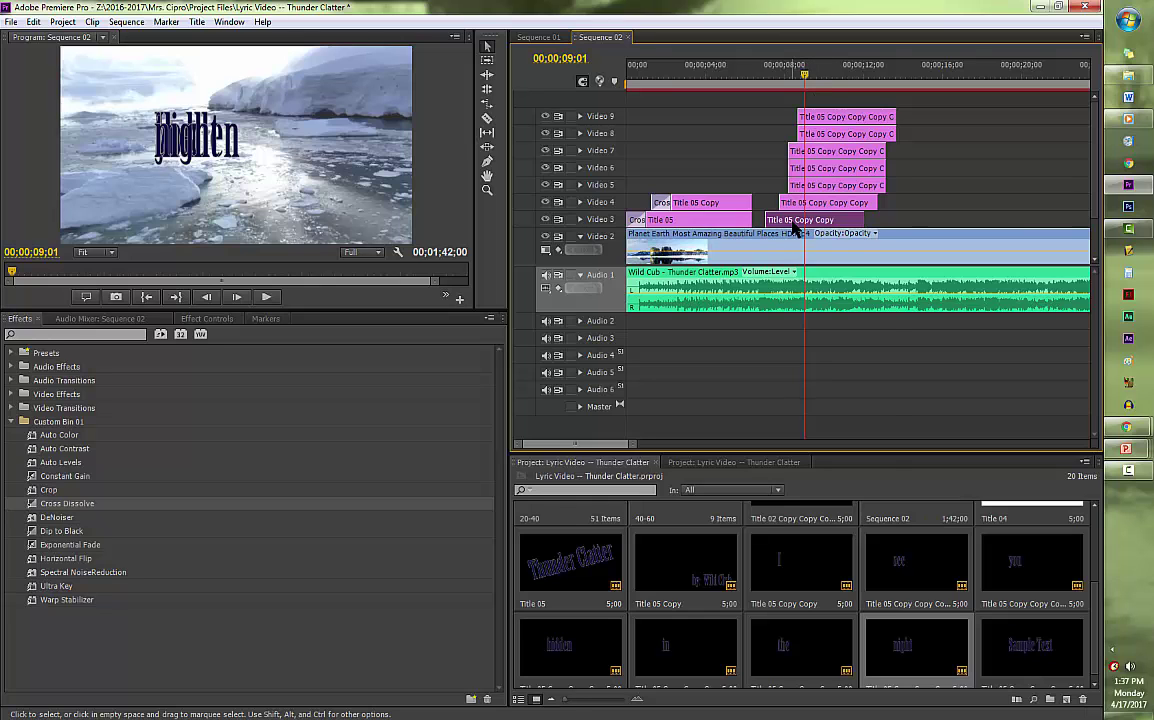
pyautogui.doubleClick(795, 228)
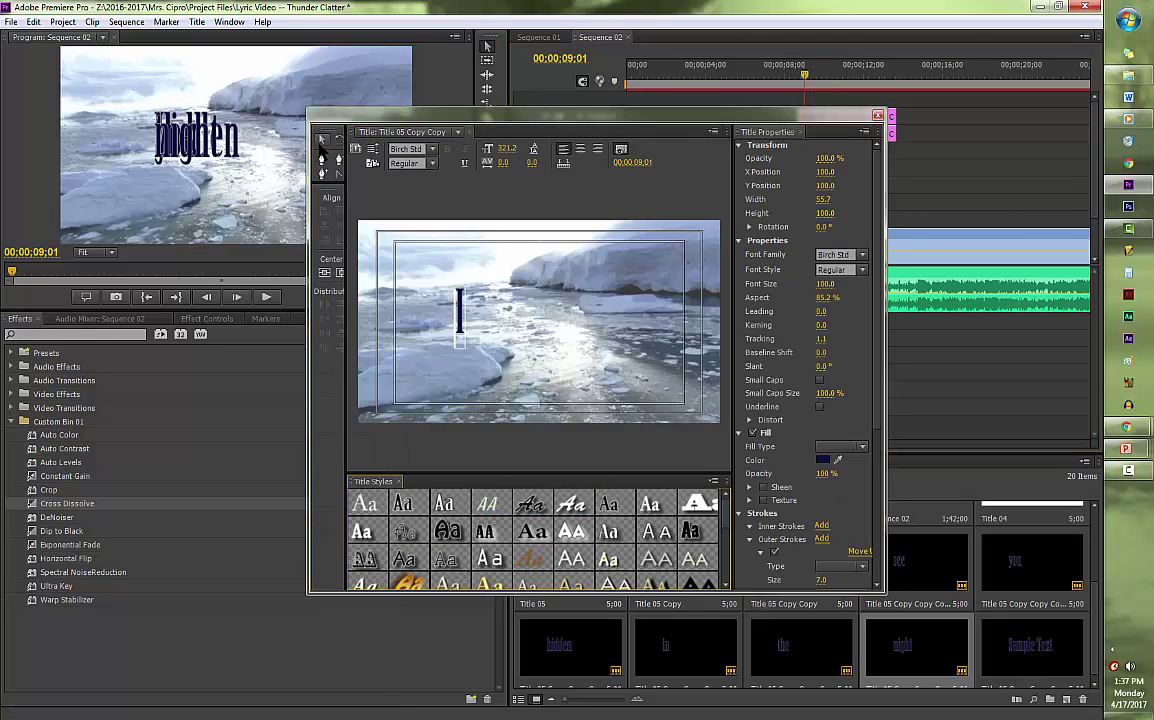
pyautogui.moveTo(461, 305); pyautogui.dragTo(418, 260)
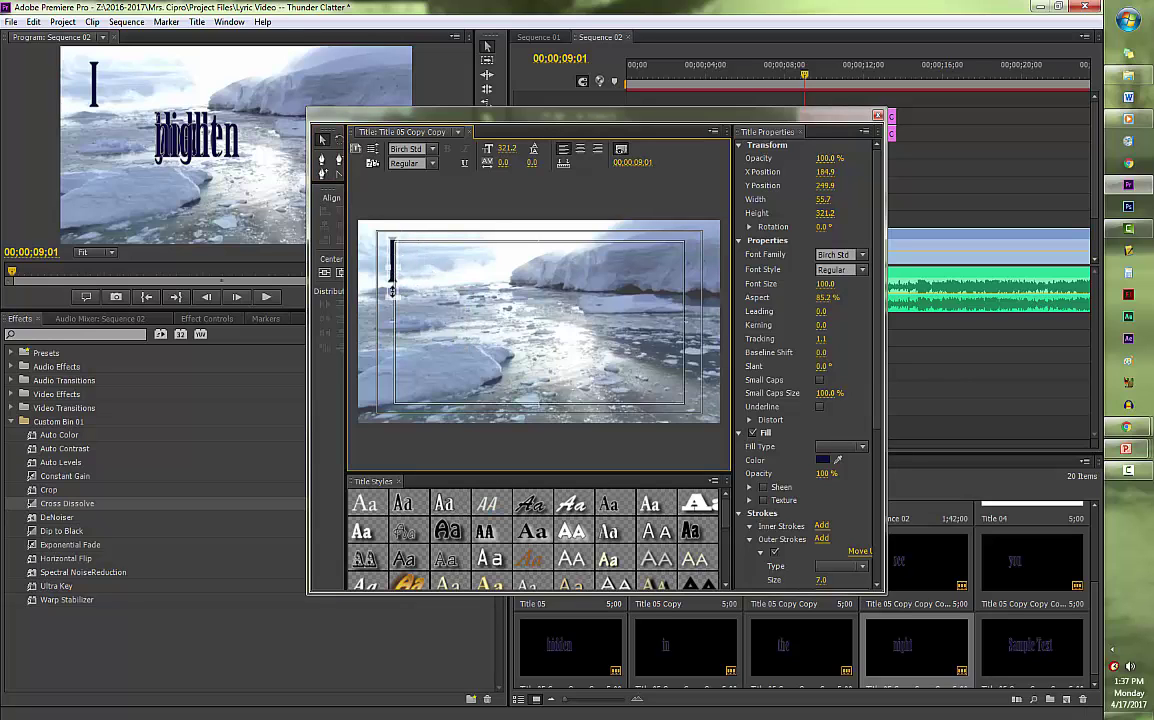
pyautogui.click(569, 220)
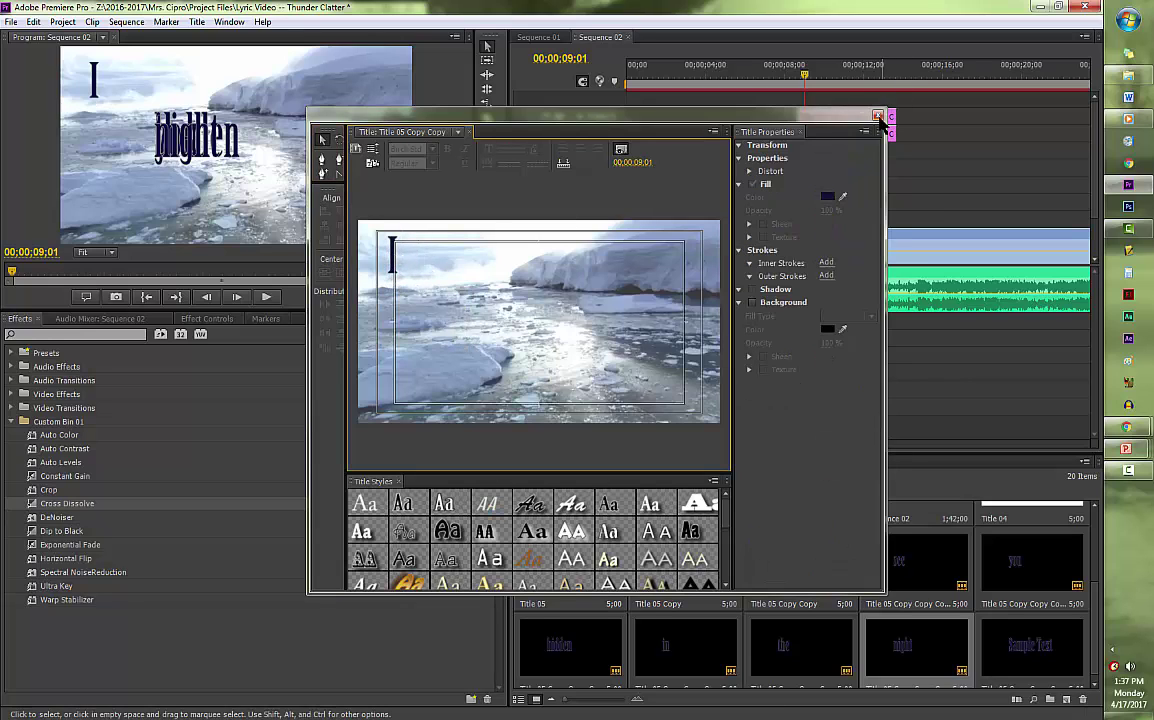
# - Tilt "see" and "you" after "I", place "hidden" at the upper right, and spread "in", "the" and a tilted "night" below
pyautogui.click(448, 283)
pyautogui.write('see you')
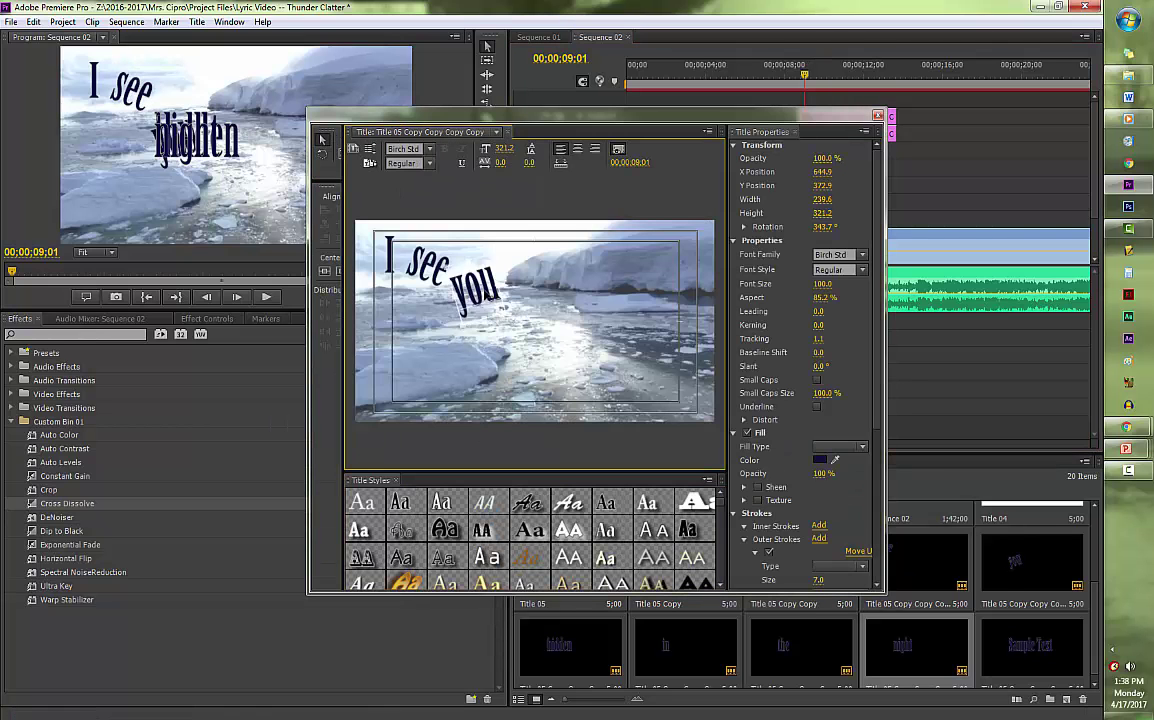
pyautogui.moveTo(490, 296); pyautogui.dragTo(478, 284)
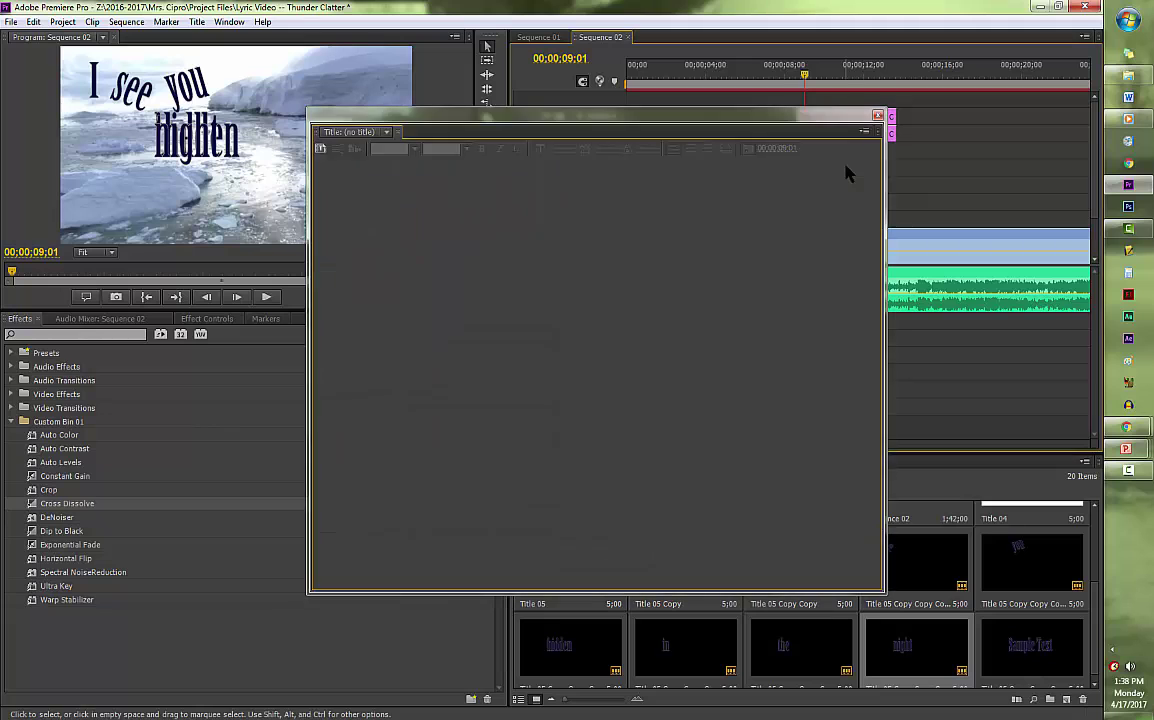
pyautogui.moveTo(493, 313); pyautogui.dragTo(660, 268)
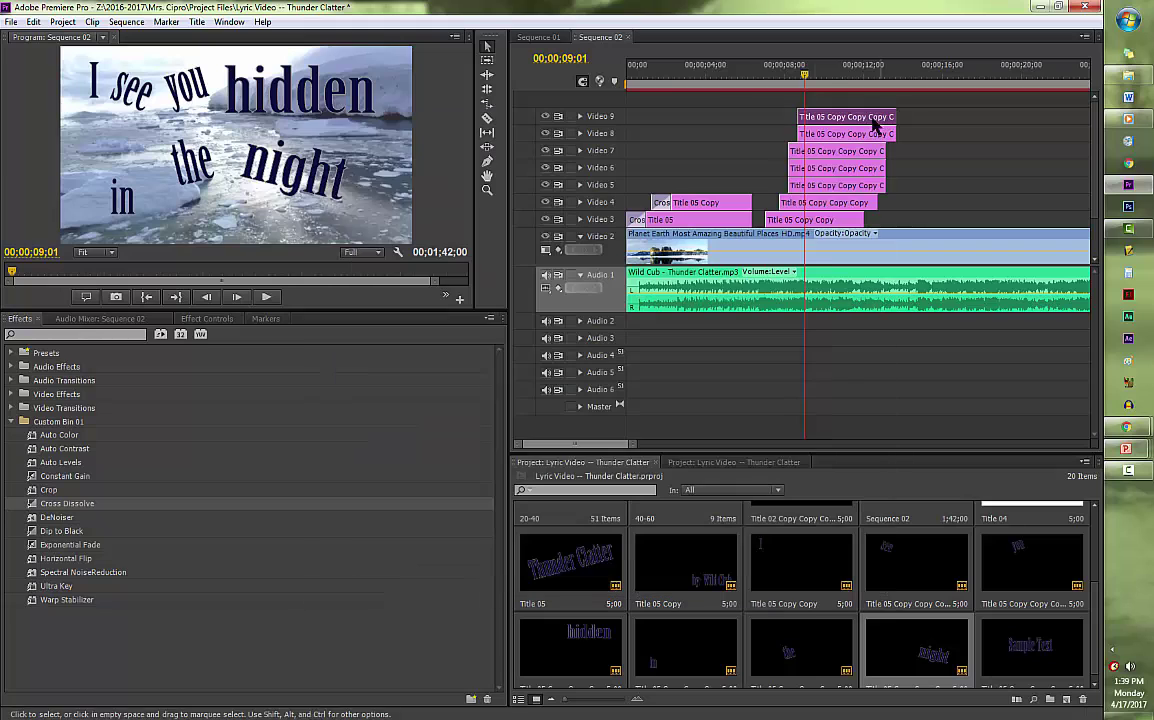
# - Replay the start of the first lyric line and extend the "I" title on Video 3 to start at 00;00;06;20
pyautogui.click(791, 80)
pyautogui.moveTo(791, 83); pyautogui.dragTo(765, 85)
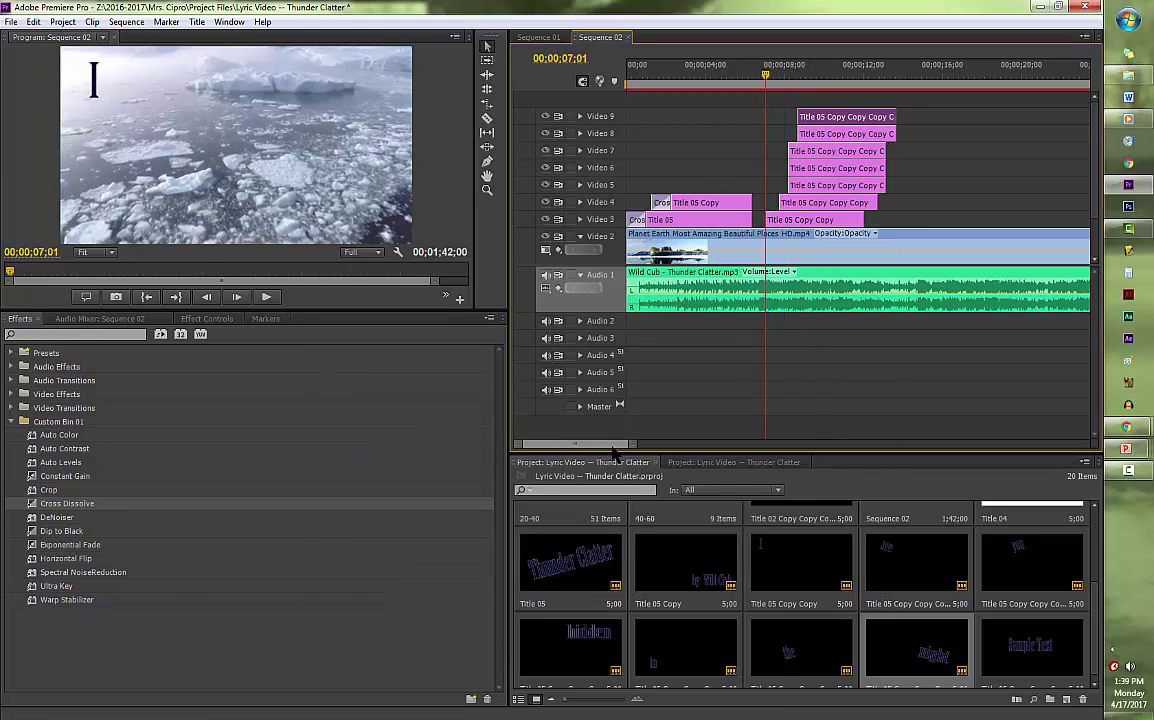
pyautogui.moveTo(630, 445); pyautogui.dragTo(600, 443)
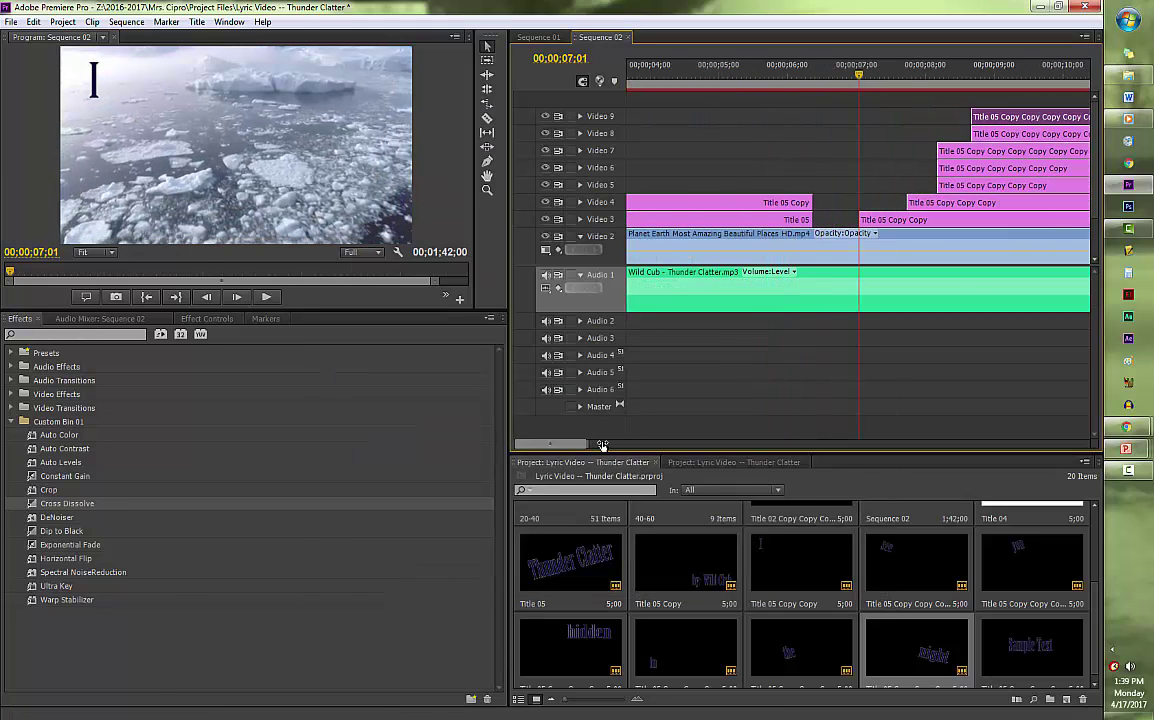
pyautogui.click(853, 80)
pyautogui.press('space')
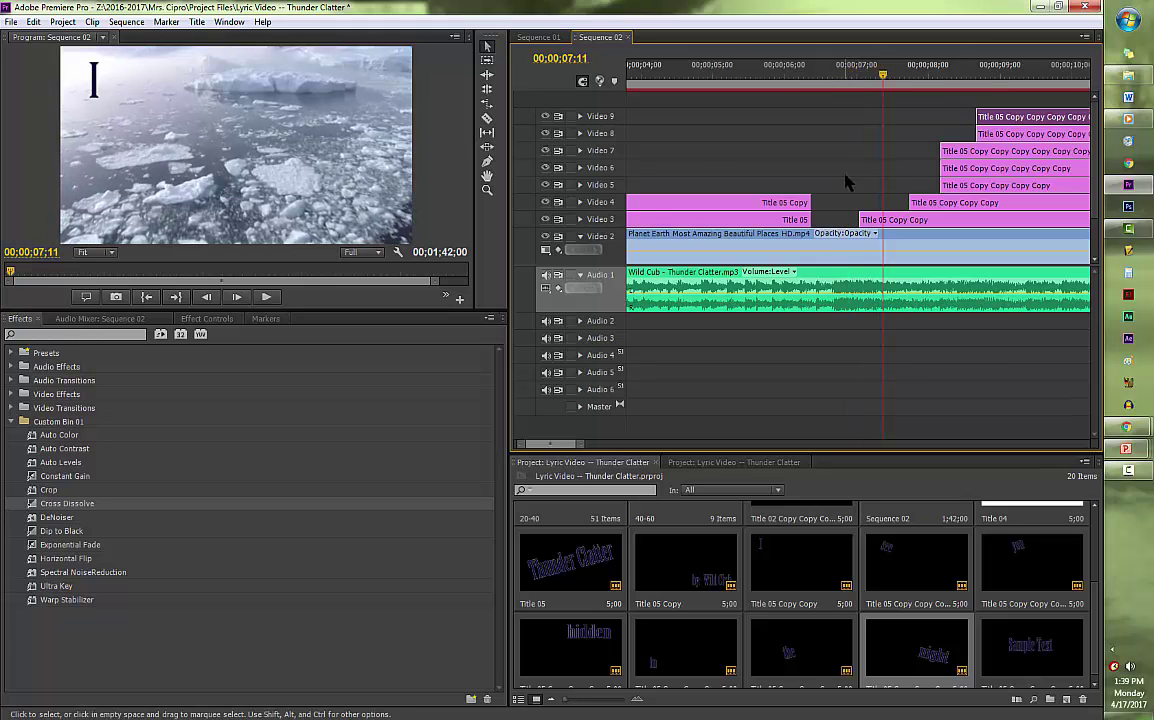
pyautogui.click(817, 79)
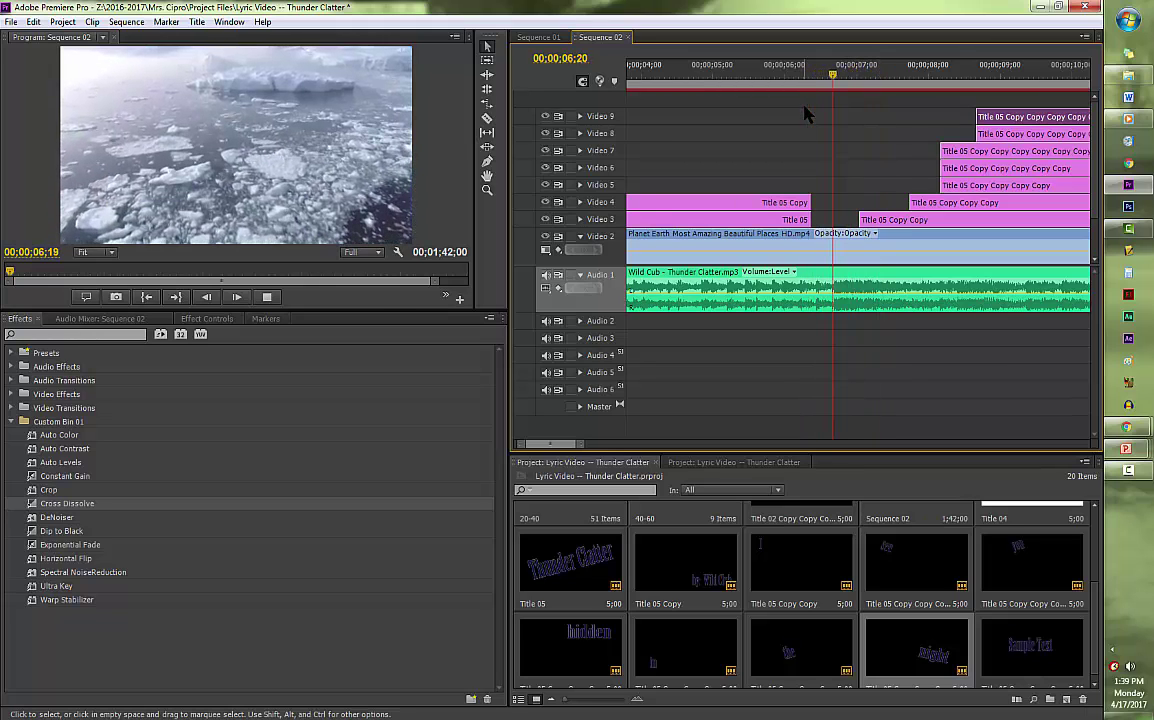
pyautogui.moveTo(866, 219); pyautogui.dragTo(834, 219)
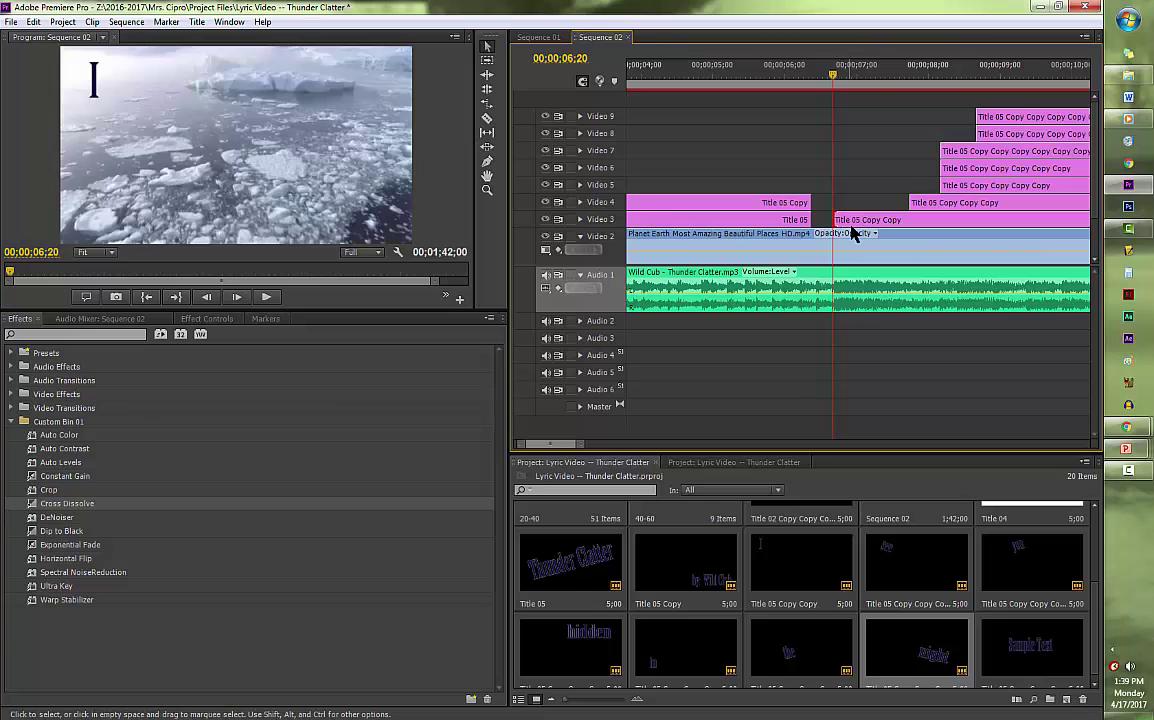
# - Extend the "see" title to start at about 7.0 seconds and the "you" title to start at about 7.3 seconds
pyautogui.moveTo(906, 202); pyautogui.dragTo(856, 203)
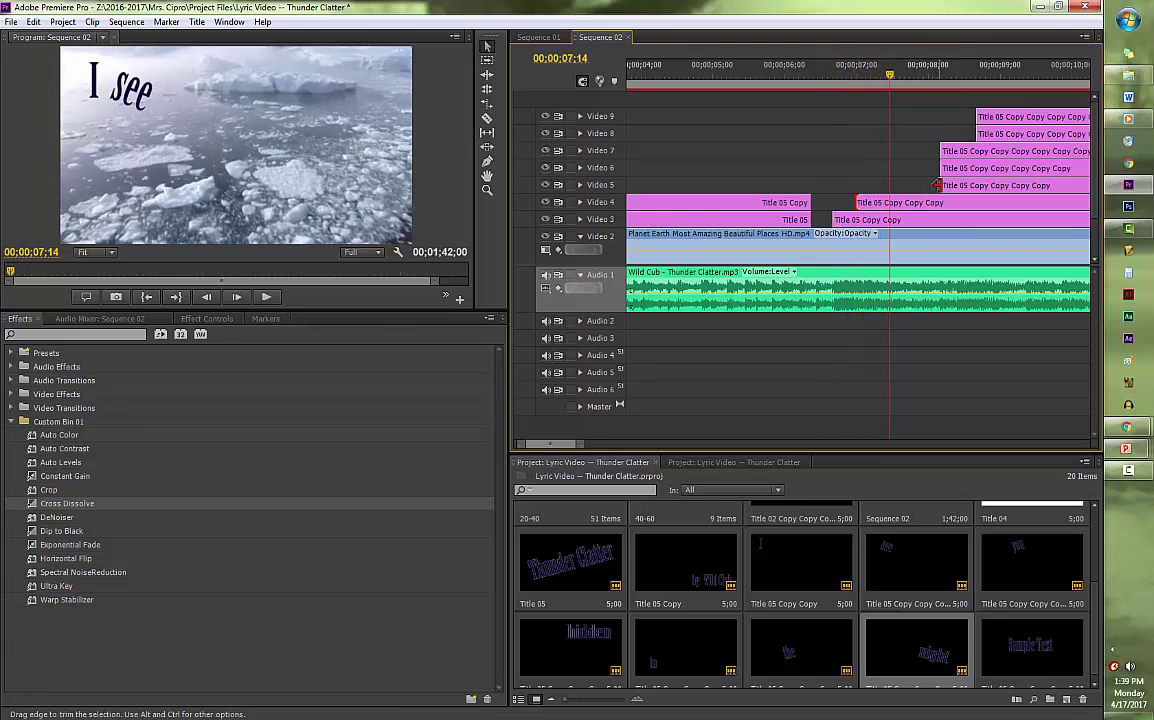
pyautogui.moveTo(930, 185); pyautogui.dragTo(892, 185)
pyautogui.moveTo(889, 76); pyautogui.dragTo(874, 97)
pyautogui.press('space')
# - Extend "hidden", "in" and "the" to start at about 7.5, 8.0 and 8.4 seconds, replaying the line up to 00;00;09;06
pyautogui.moveTo(895, 184); pyautogui.dragTo(958, 133)
pyautogui.press('space')
pyautogui.press('space')
pyautogui.press('space')
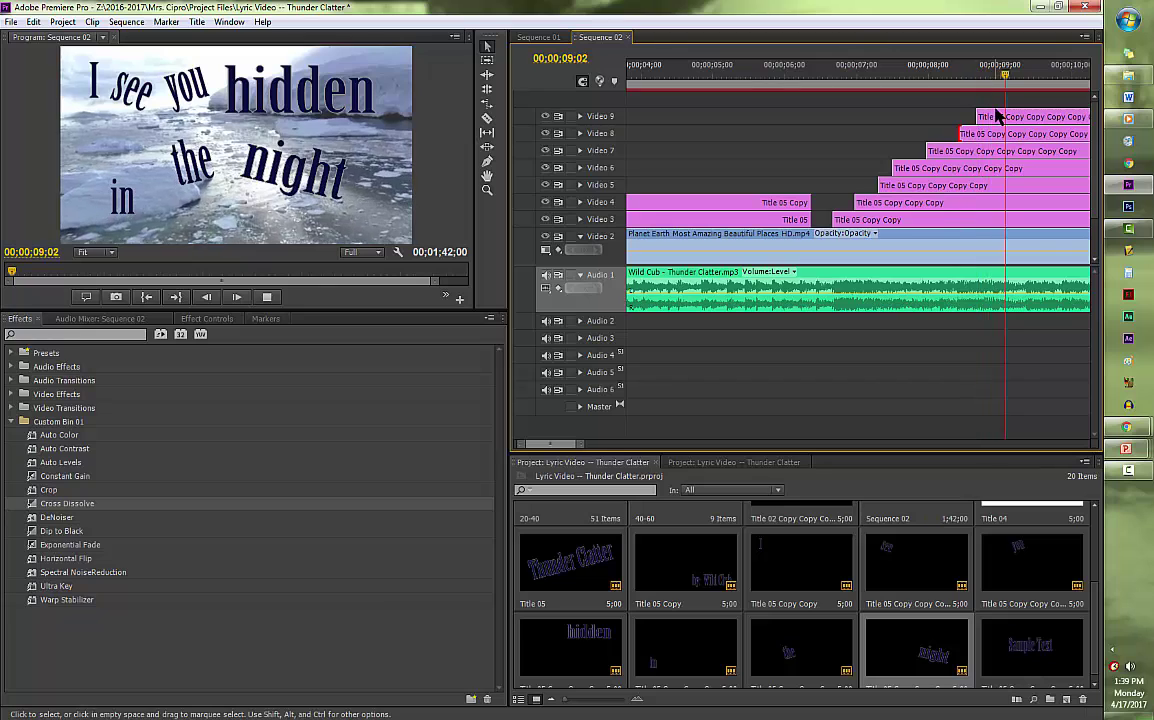
pyautogui.press('space')
pyautogui.press('-')
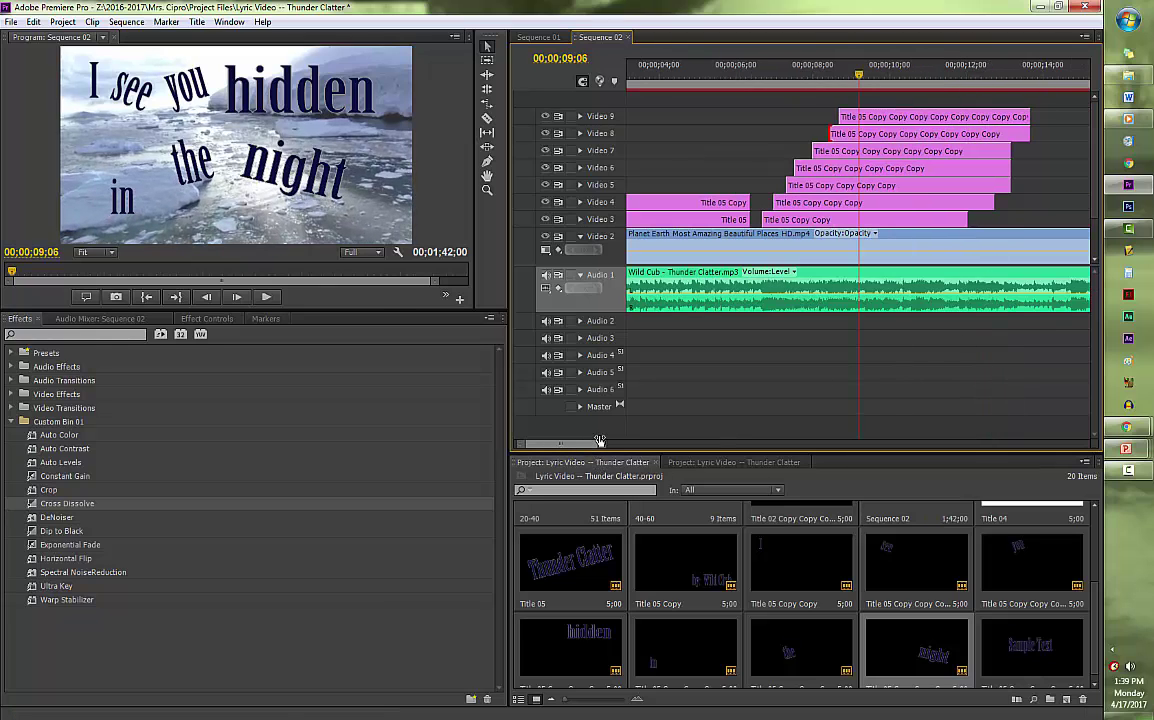
# - Trim the ends of the "night" title on Video 9 and the "the" title on Video 8 to 00;00;09;06
pyautogui.moveTo(1030, 116); pyautogui.dragTo(857, 117)
pyautogui.click(866, 140)
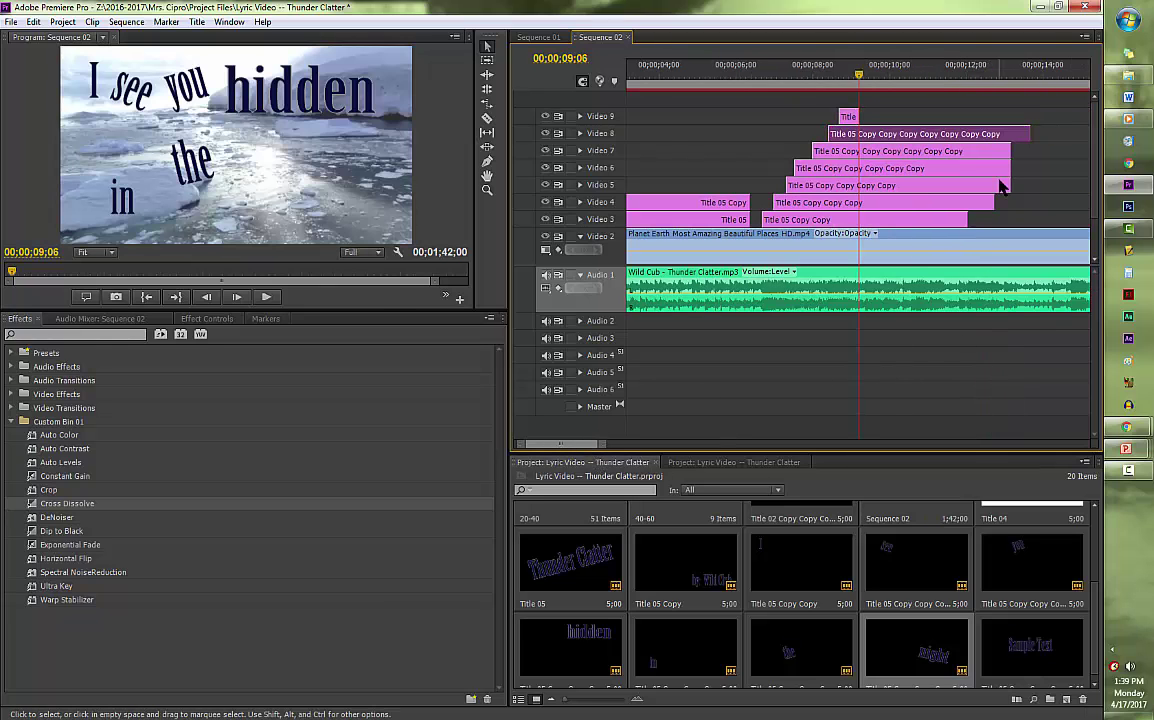
pyautogui.keyDown('shift'); pyautogui.click(938, 153); pyautogui.keyUp('shift')
pyautogui.keyDown('shift'); pyautogui.click(938, 168); pyautogui.keyUp('shift')
pyautogui.keyDown('shift'); pyautogui.click(937, 186); pyautogui.keyUp('shift')
pyautogui.keyDown('shift'); pyautogui.click(936, 203); pyautogui.keyUp('shift')
pyautogui.keyDown('shift'); pyautogui.click(935, 220); pyautogui.keyUp('shift')
pyautogui.moveTo(1029, 135); pyautogui.dragTo(859, 139)
# - Trim the ends of the lyric titles on Video 7 down through Video 3 to the playhead at 00;00;09;06
pyautogui.click(940, 153)
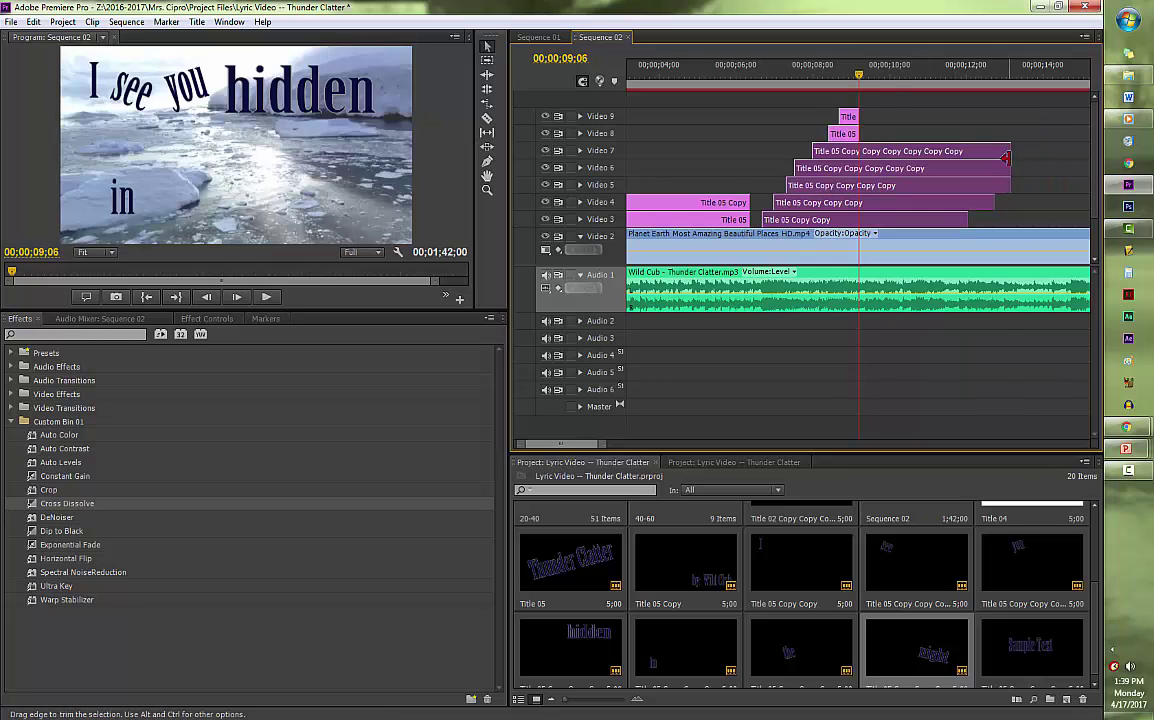
pyautogui.moveTo(1006, 157); pyautogui.dragTo(858, 170)
pyautogui.moveTo(1003, 185); pyautogui.dragTo(858, 187)
pyautogui.moveTo(991, 203); pyautogui.dragTo(858, 205)
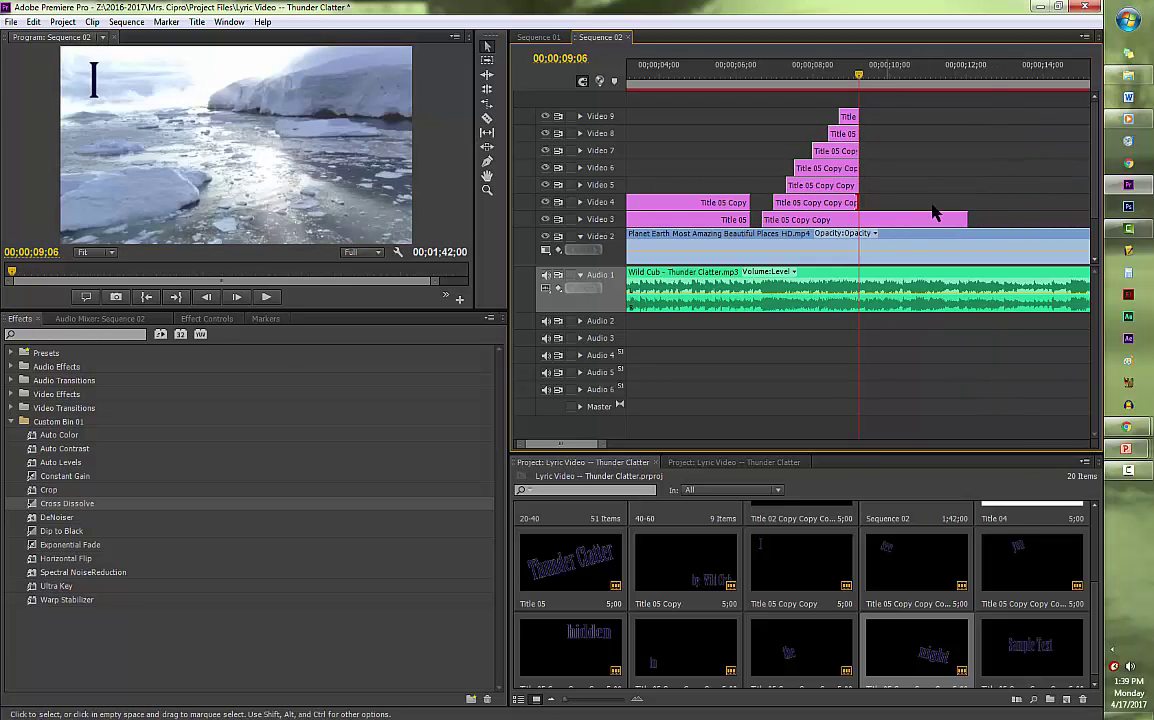
pyautogui.moveTo(966, 220); pyautogui.dragTo(858, 219)
# - Replay the first lyric line from 00;00;06;15 to about 00;00;11;09 to check the title timing
pyautogui.moveTo(859, 76); pyautogui.dragTo(756, 108)
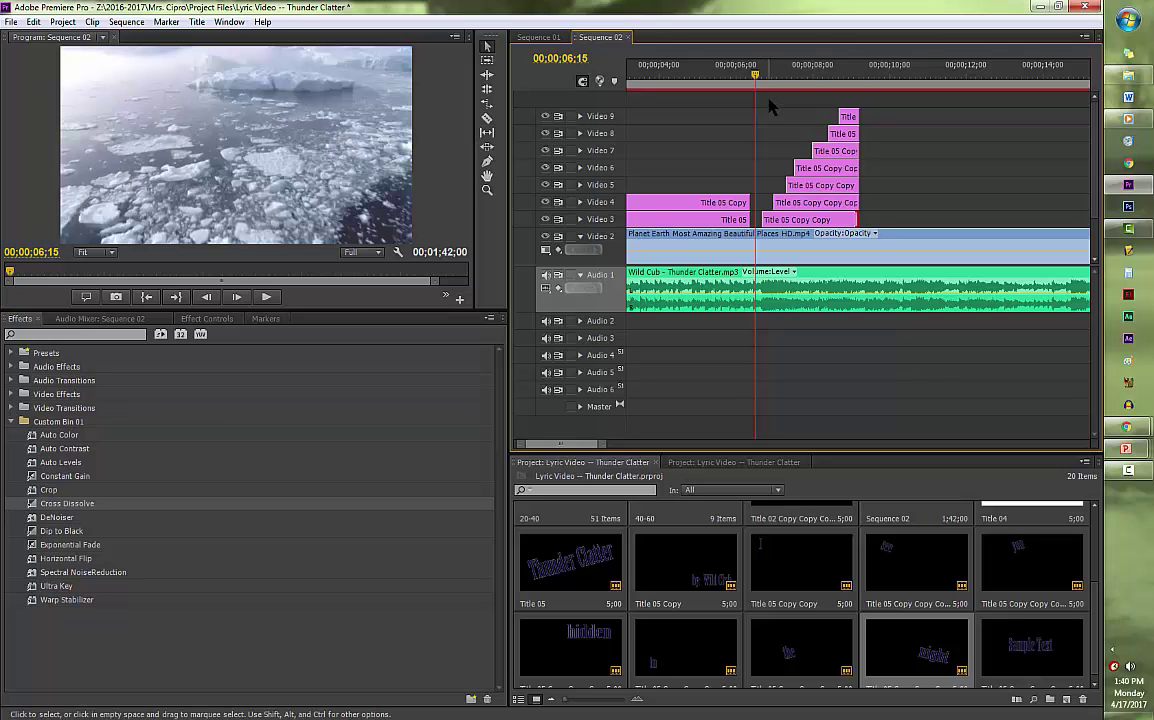
pyautogui.press('space')
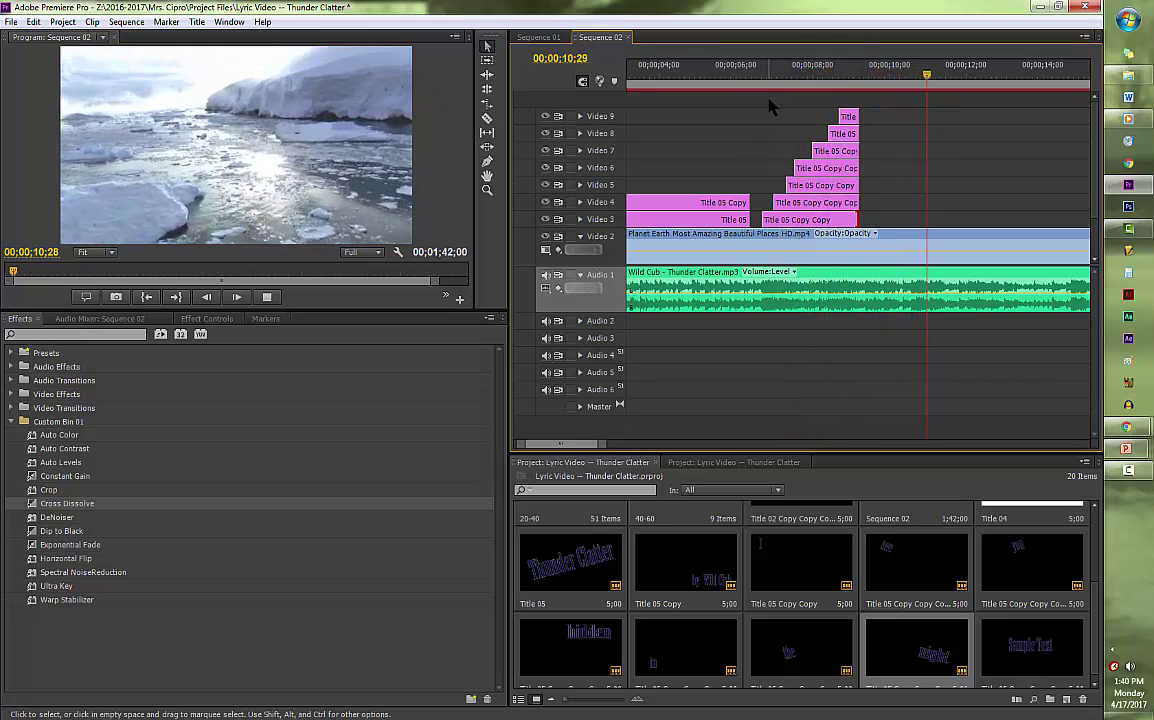
pyautogui.press('space')
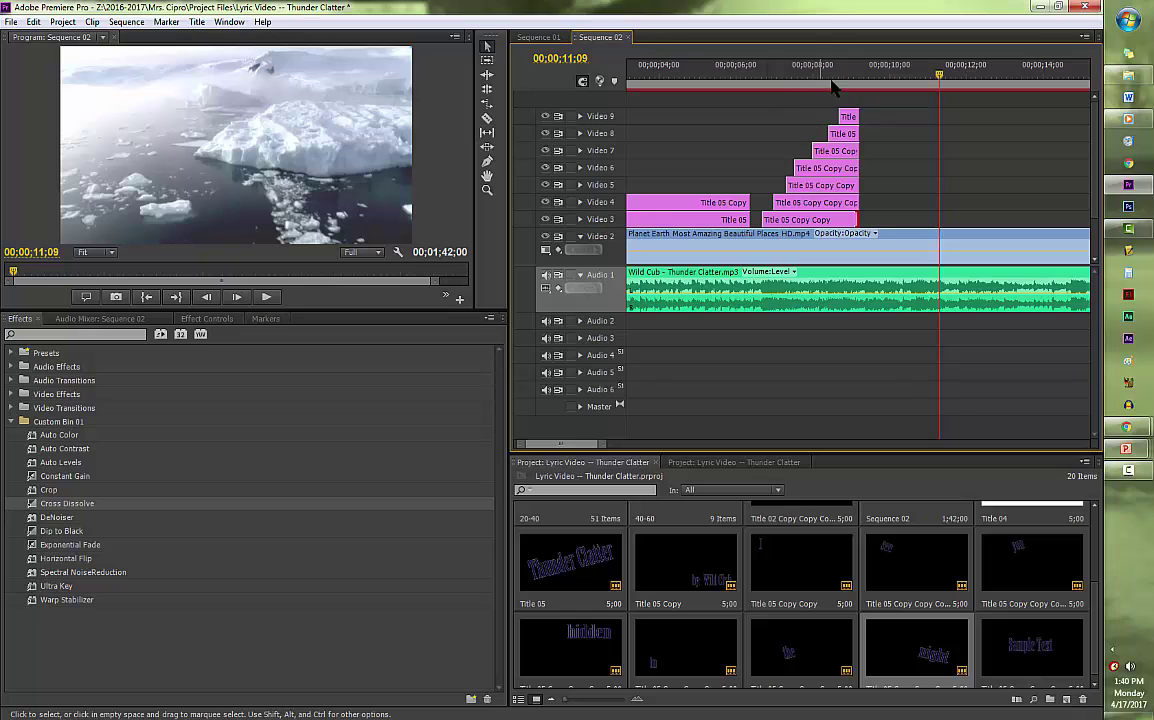
pyautogui.moveTo(1099, 158); pyautogui.dragTo(1107, 113)
pyautogui.moveTo(1092, 152); pyautogui.dragTo(1098, 124)
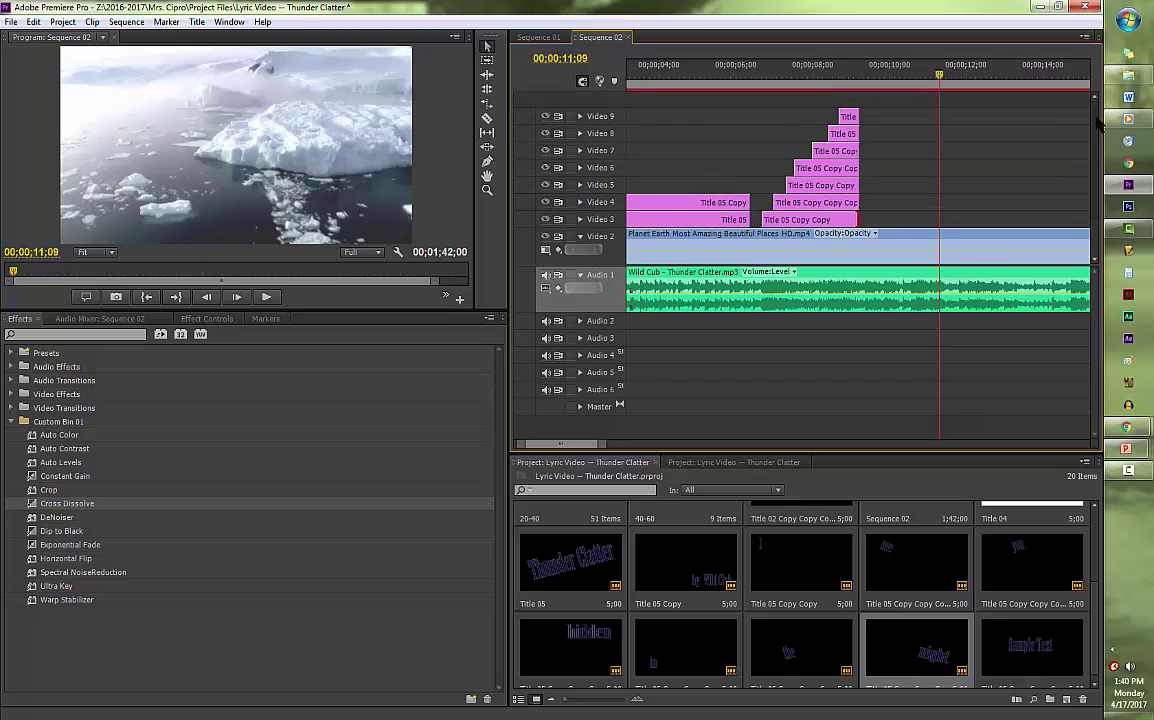
pyautogui.moveTo(600, 446); pyautogui.dragTo(693, 447)
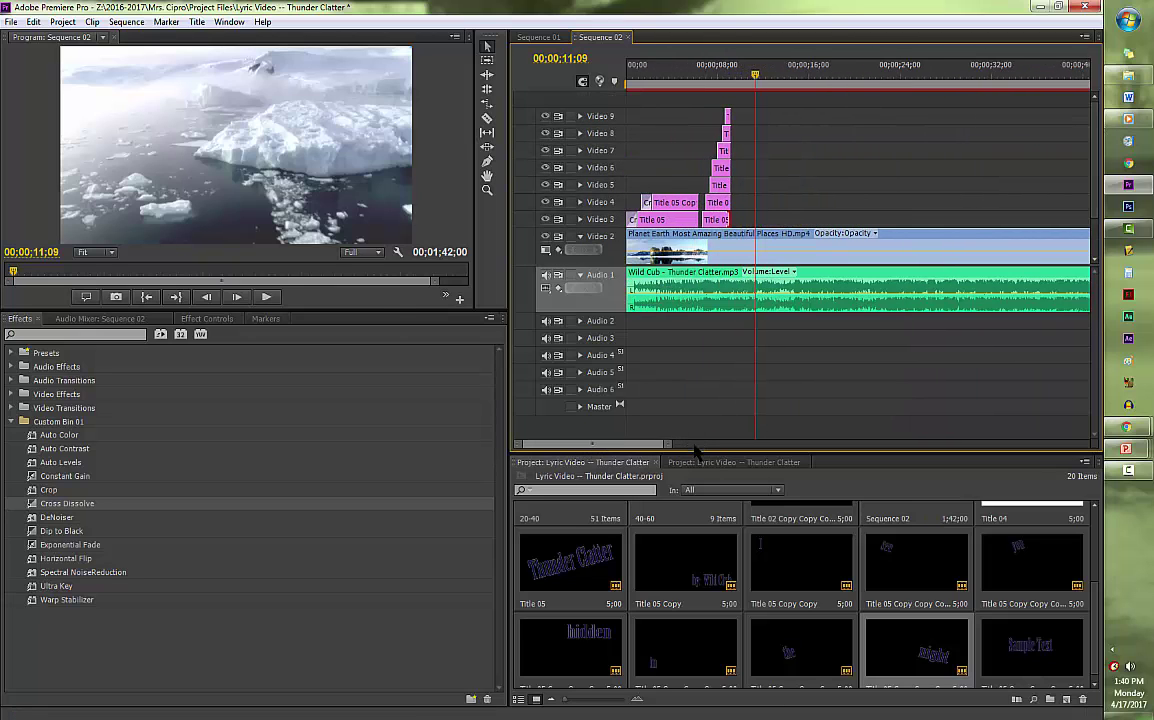